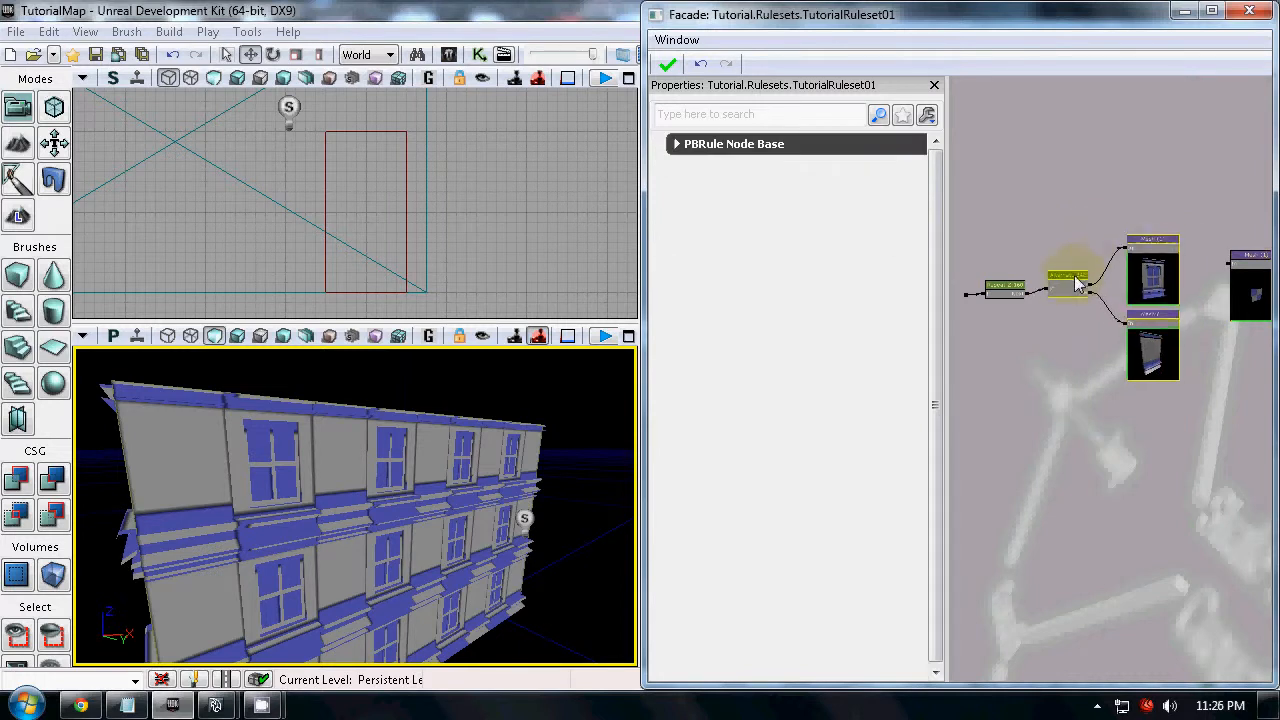
# Move the unconnected mesh node slightly closer to the other nodes and reapply the ruleset
pyautogui.click(1085, 440)
pyautogui.click(1238, 306)
pyautogui.keyDown('ctrl'); pyautogui.moveTo(1241, 299); pyautogui.dragTo(1225, 309); pyautogui.keyUp('ctrl')
pyautogui.click(1213, 381)
pyautogui.click(669, 66)
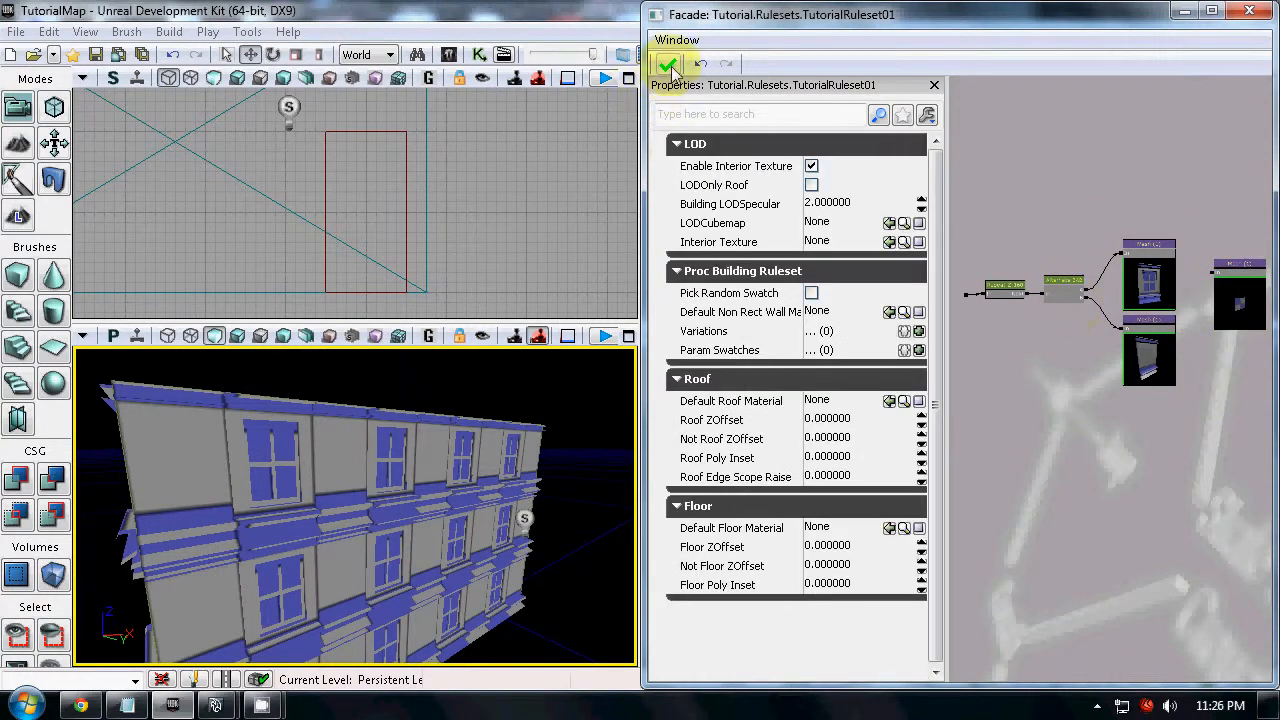
# Maximize the ruleset editor and select the unconnected mesh node in the graph
pyautogui.moveTo(1128, 434); pyautogui.dragTo(1070, 426)
pyautogui.scroll(-3, 1094, 417)
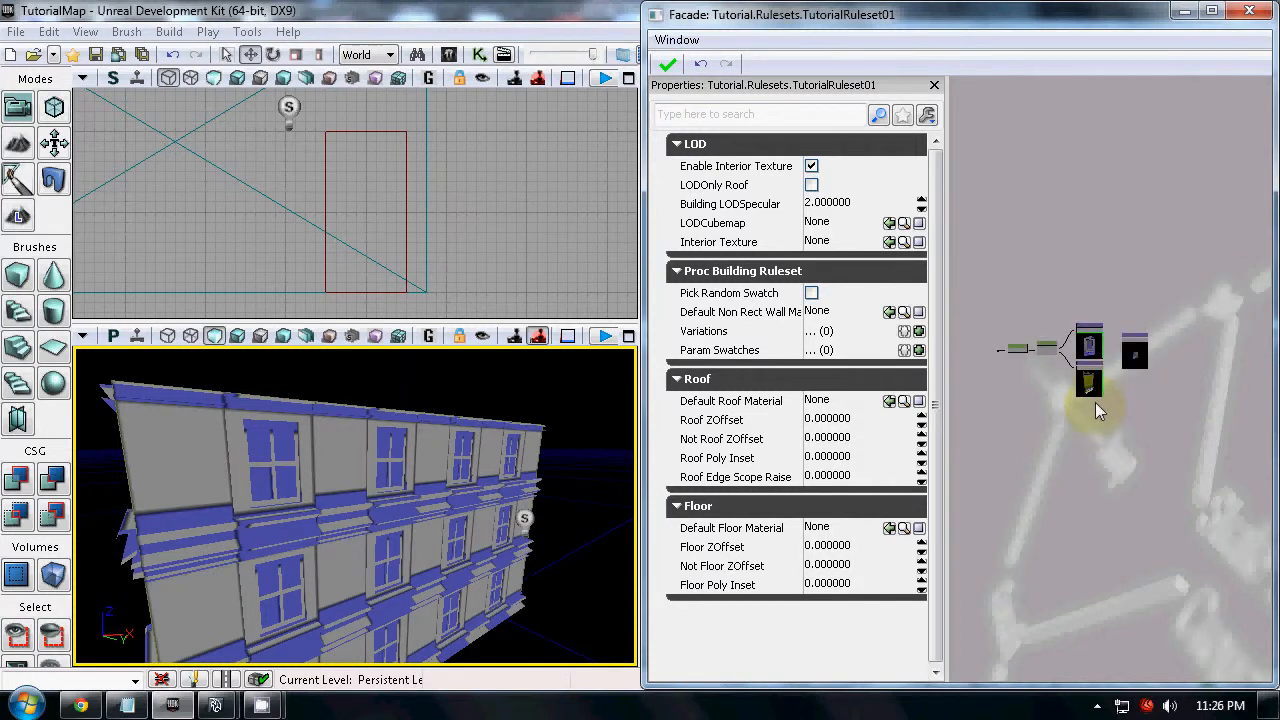
pyautogui.click(1211, 10)
pyautogui.moveTo(585, 405); pyautogui.dragTo(752, 415)
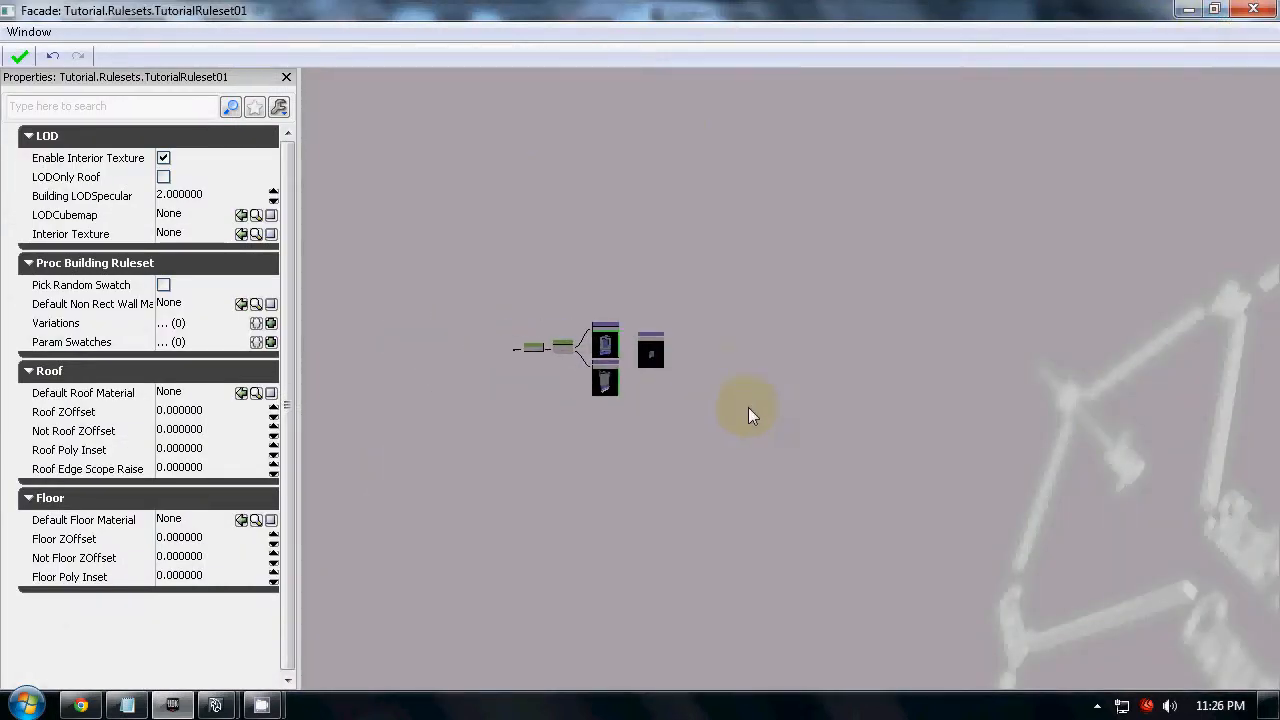
pyautogui.scroll(2, 692, 392)
pyautogui.scroll(2, 770, 400)
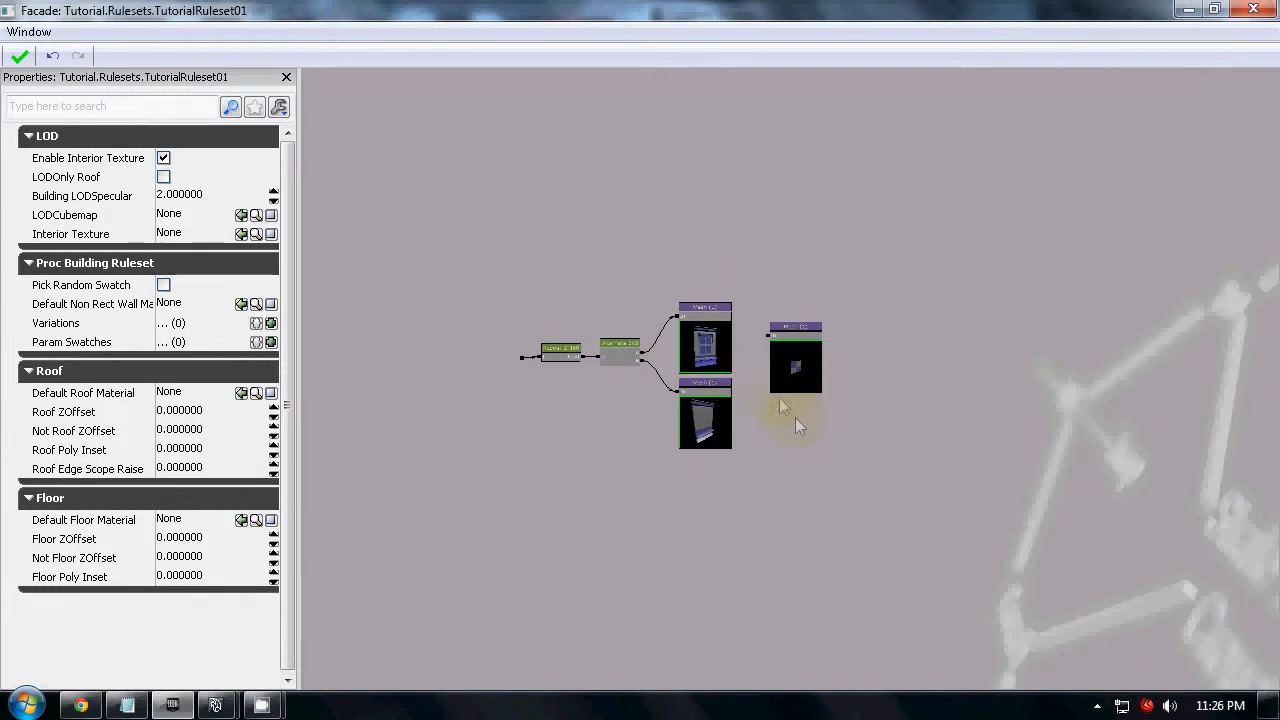
pyautogui.click(826, 360)
pyautogui.moveTo(828, 358)
pyautogui.mouseDown()
pyautogui.moveTo(821, 333)
pyautogui.moveTo(843, 359)
pyautogui.moveTo(820, 375)
pyautogui.mouseUp()
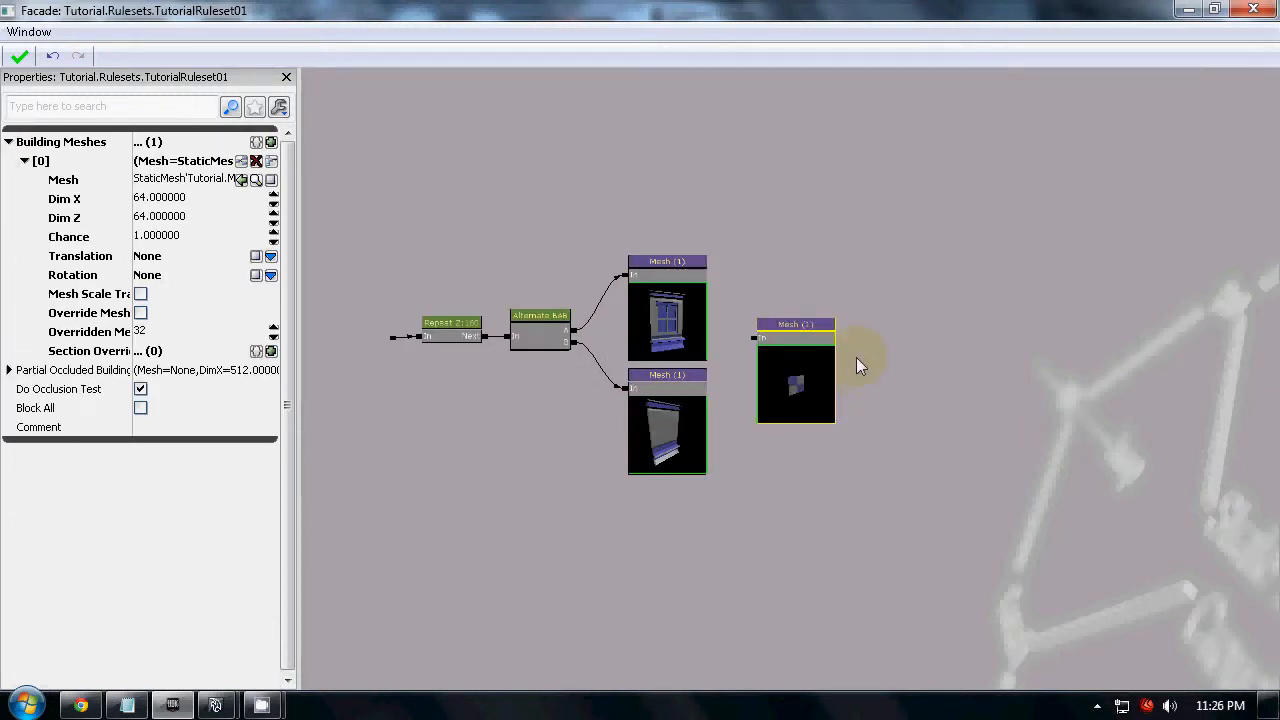
# Close the ruleset editor, reopen TutorialRuleset01 from the Tutorial package's Rulesets group, and make its window fill the screen
pyautogui.click(1256, 12)
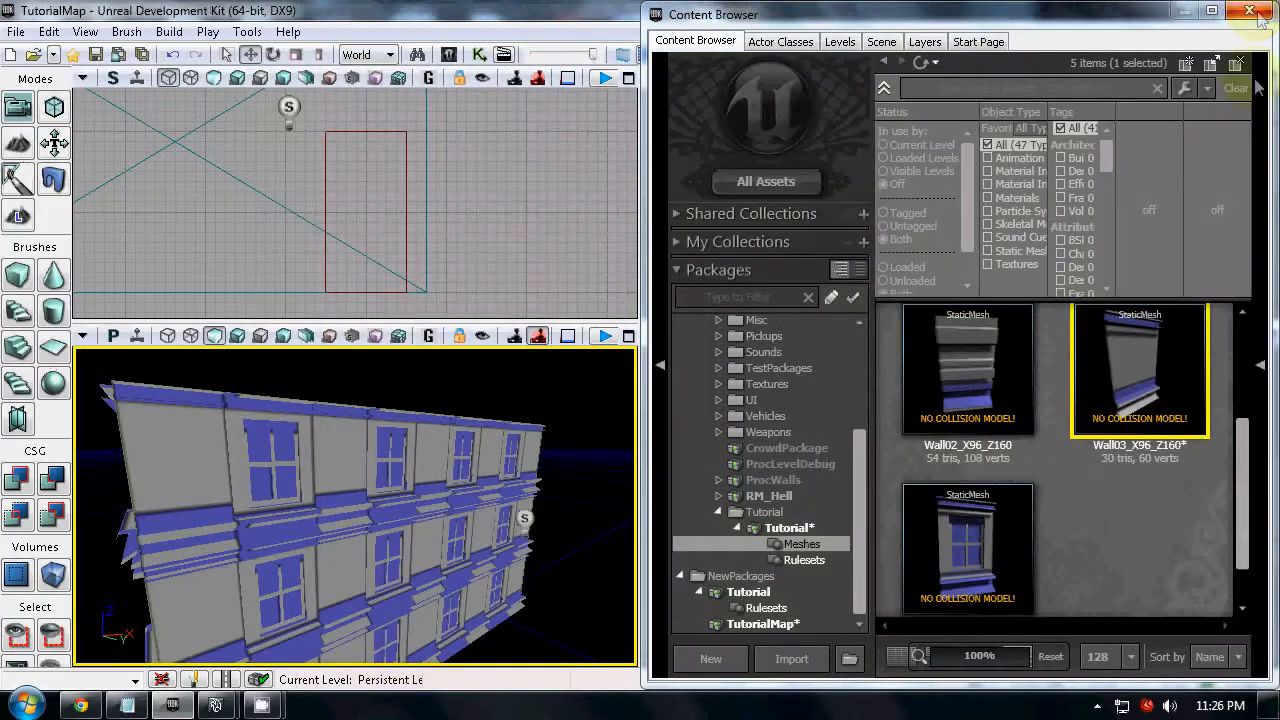
pyautogui.click(804, 560)
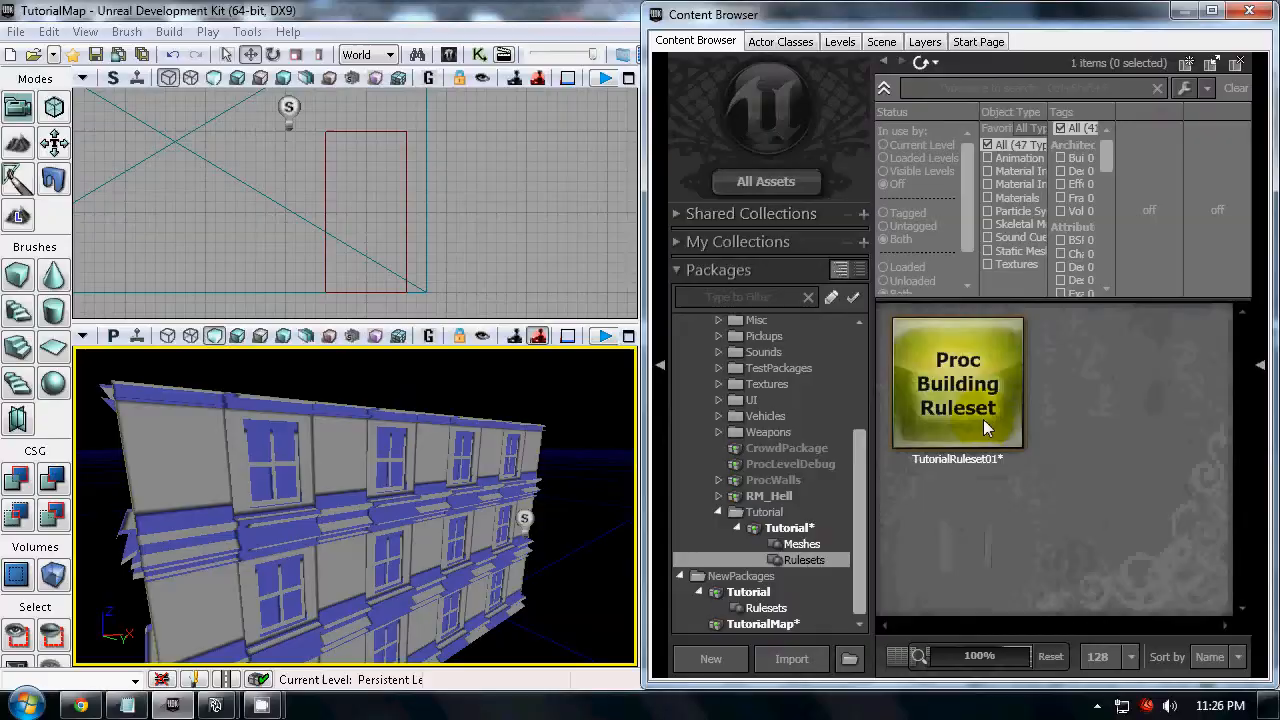
pyautogui.doubleClick(984, 420)
pyautogui.scroll(-3, 984, 420)
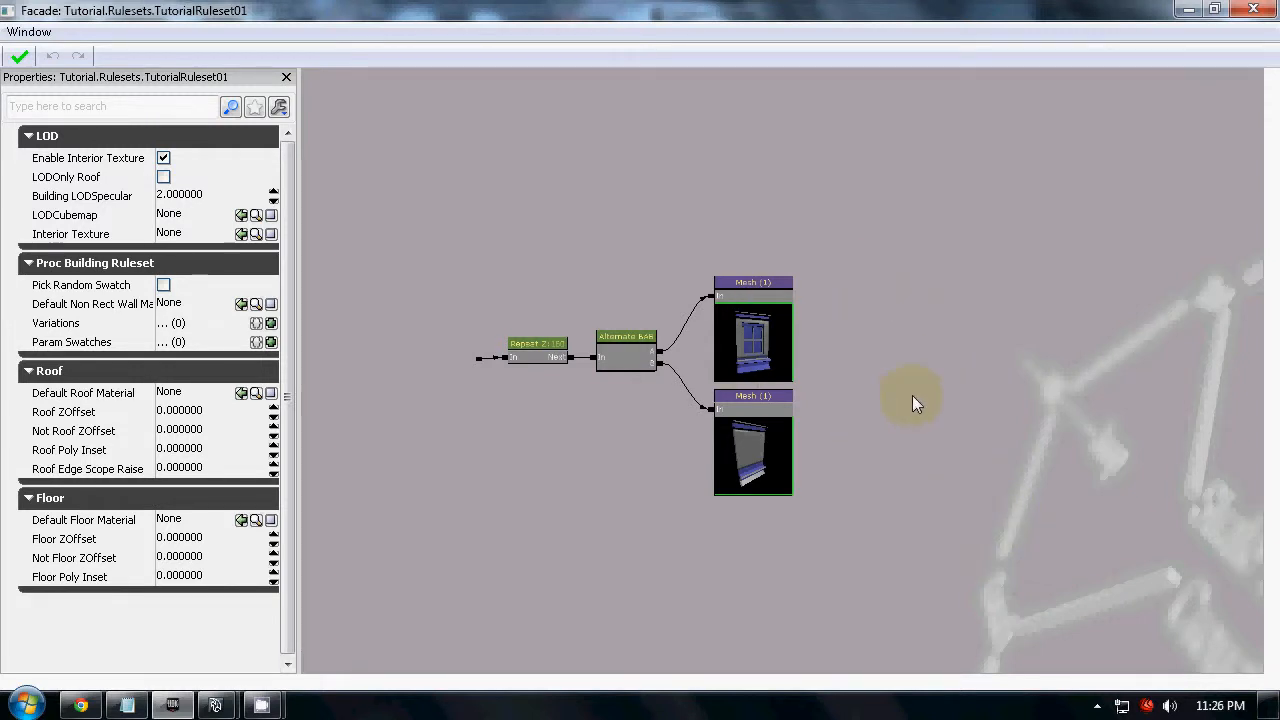
pyautogui.moveTo(850, 379); pyautogui.dragTo(922, 403)
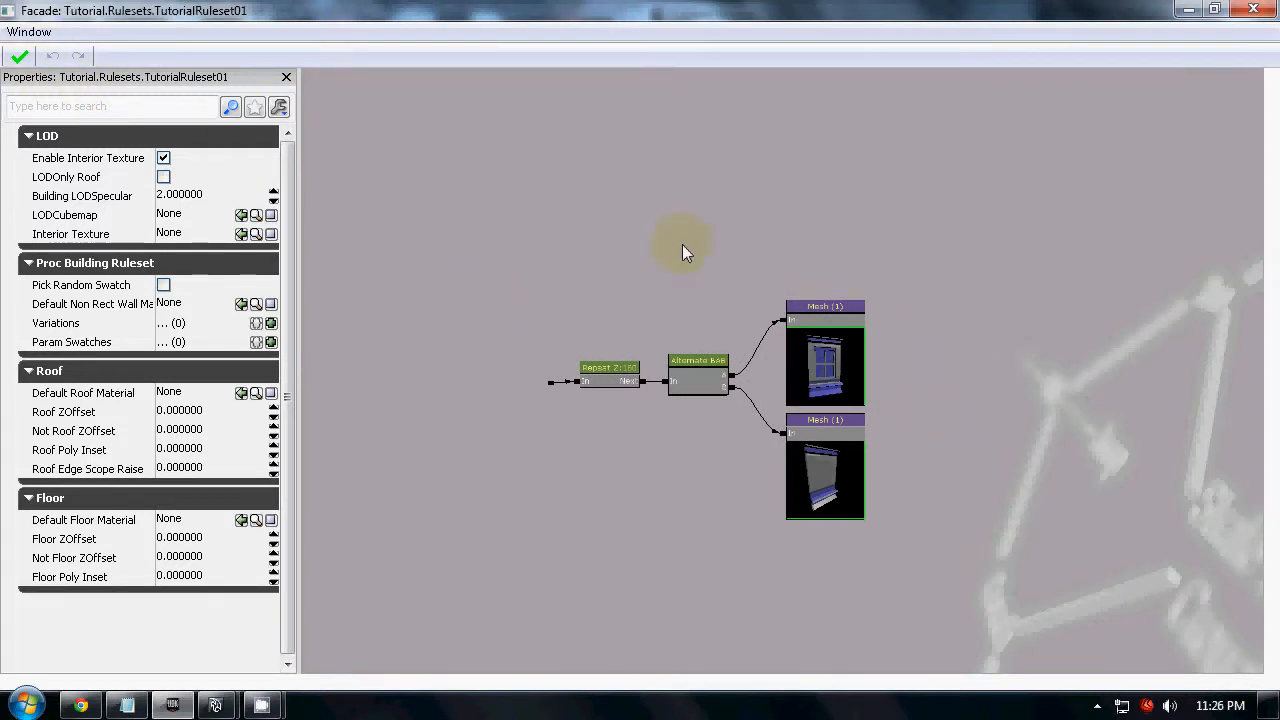
pyautogui.moveTo(991, 406); pyautogui.dragTo(943, 400)
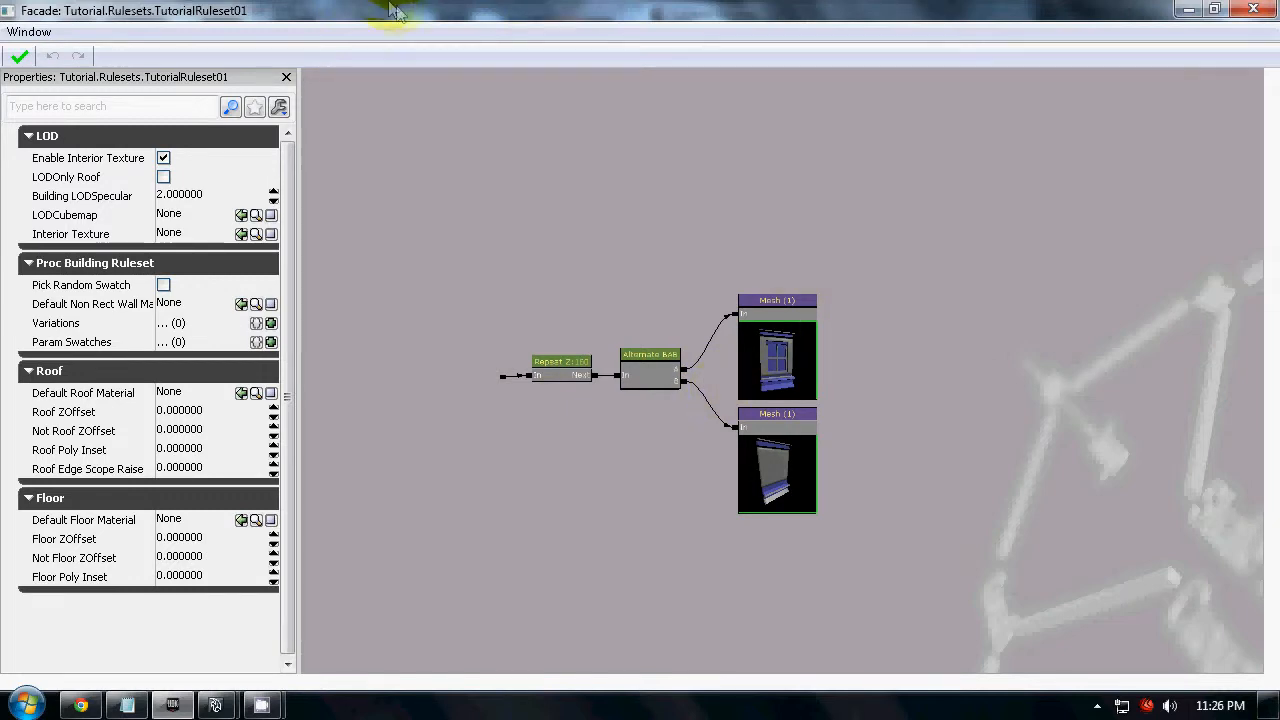
pyautogui.moveTo(918, 306); pyautogui.dragTo(938, 308)
pyautogui.moveTo(300, 7); pyautogui.dragTo(1265, 266)
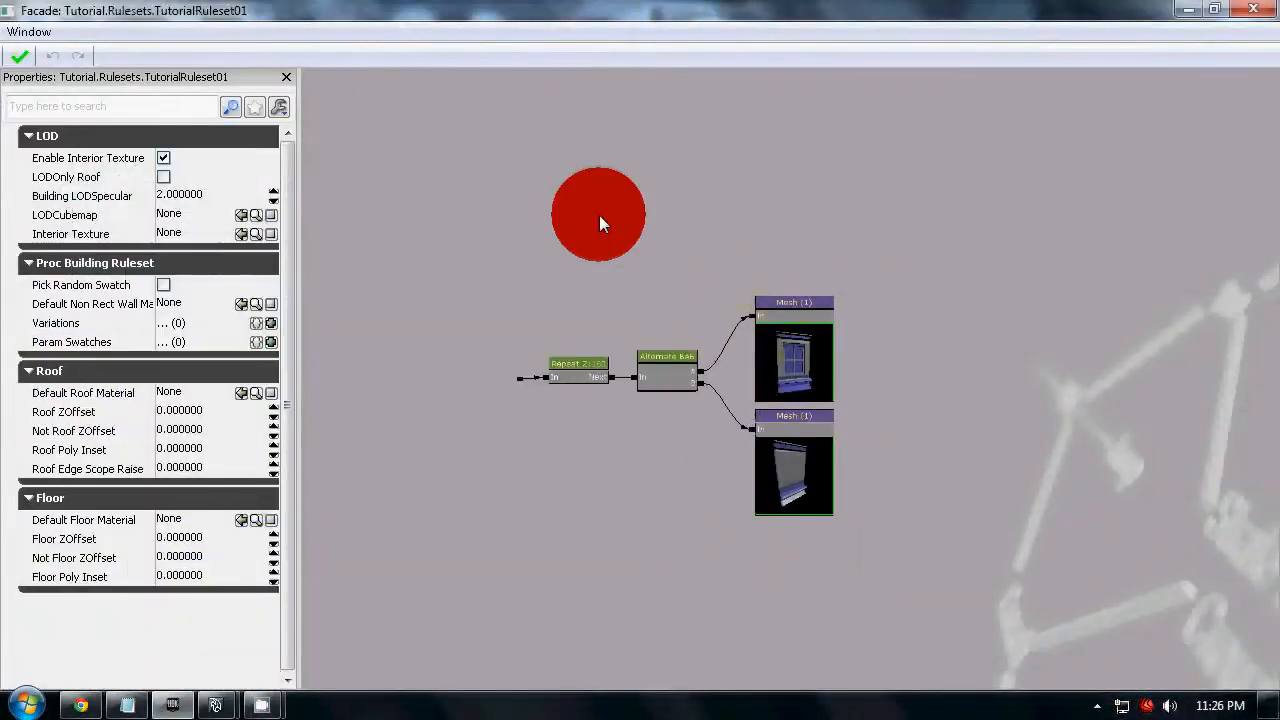
# Add a Comment box and size it to about 556 by 444 around the Repeat, Alternate and both Mesh nodes
pyautogui.click(575, 273)
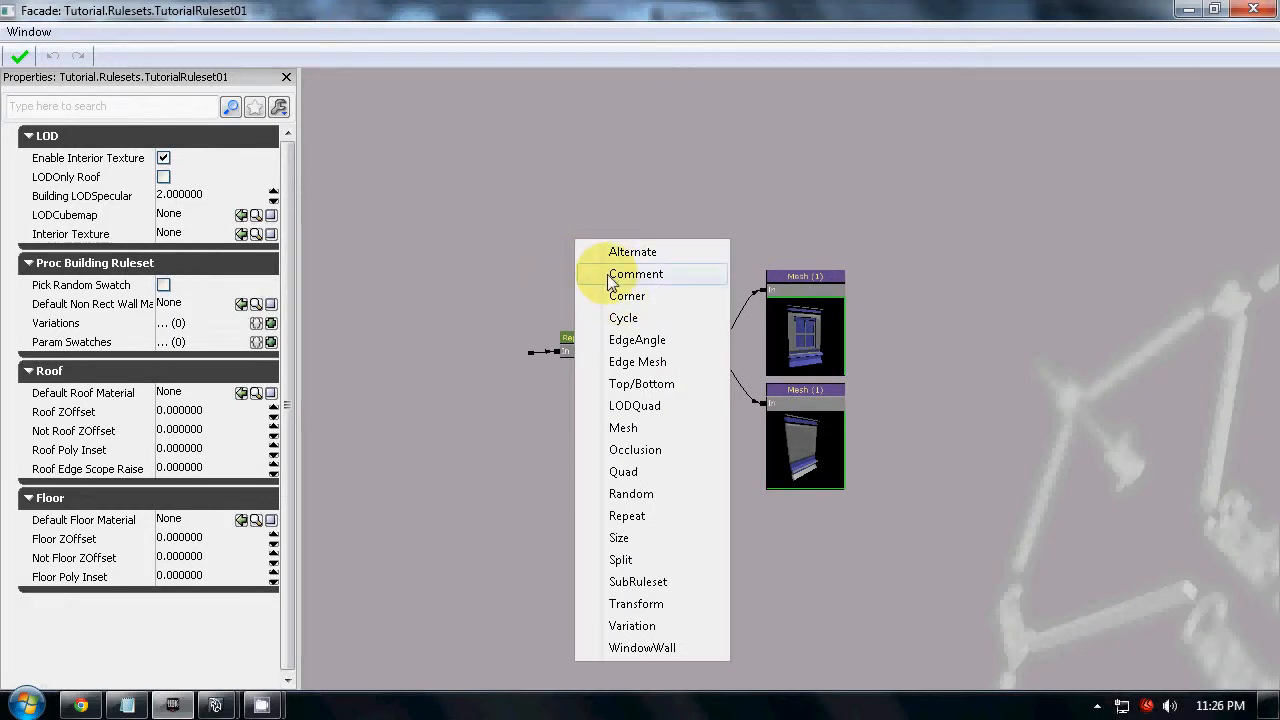
pyautogui.click(612, 277)
pyautogui.moveTo(642, 301); pyautogui.dragTo(903, 527)
pyautogui.moveTo(602, 266); pyautogui.dragTo(577, 245)
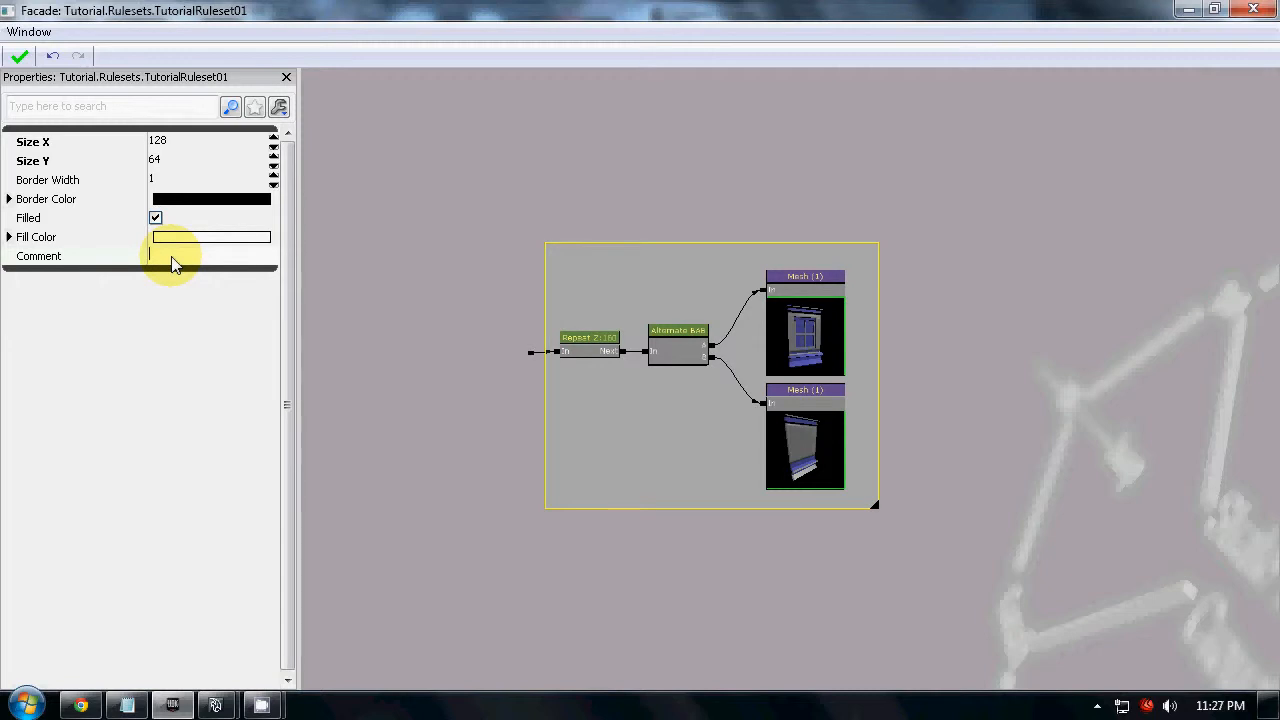
# Label the comment box "Comment" and shift the box slightly around the nodes
pyautogui.write('ent')
pyautogui.press('Return')
pyautogui.click(391, 424)
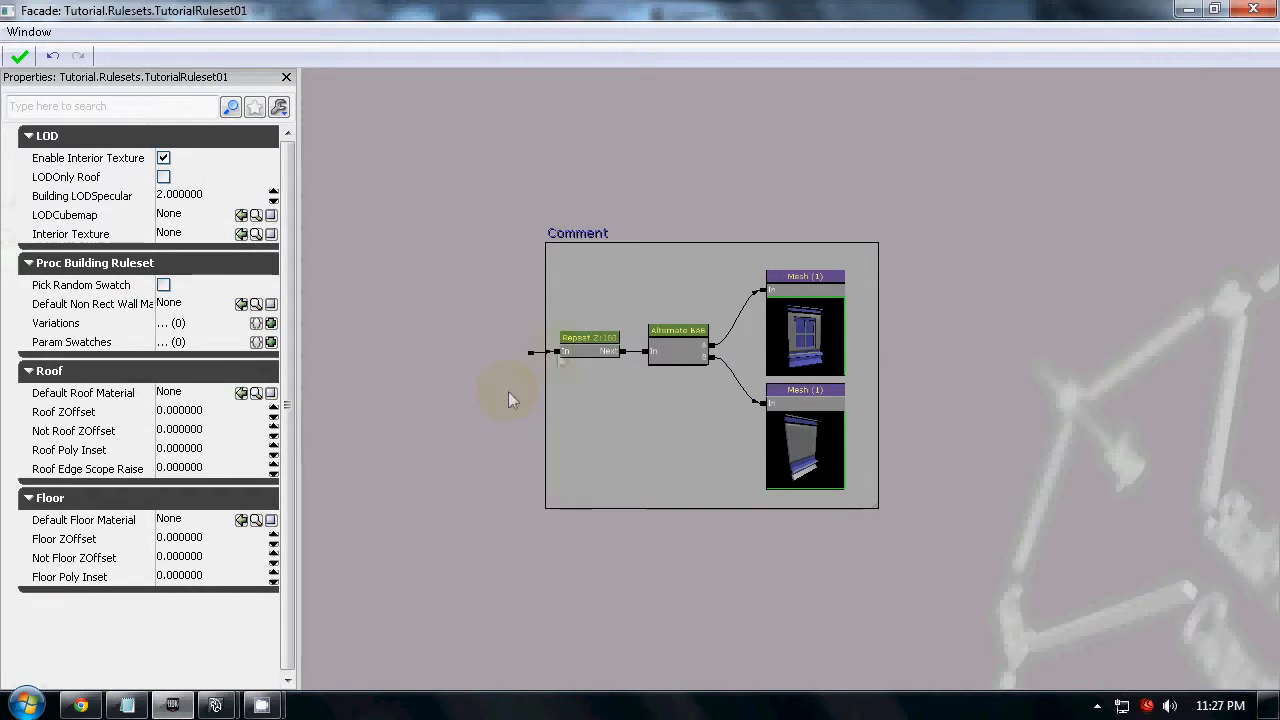
pyautogui.click(598, 246)
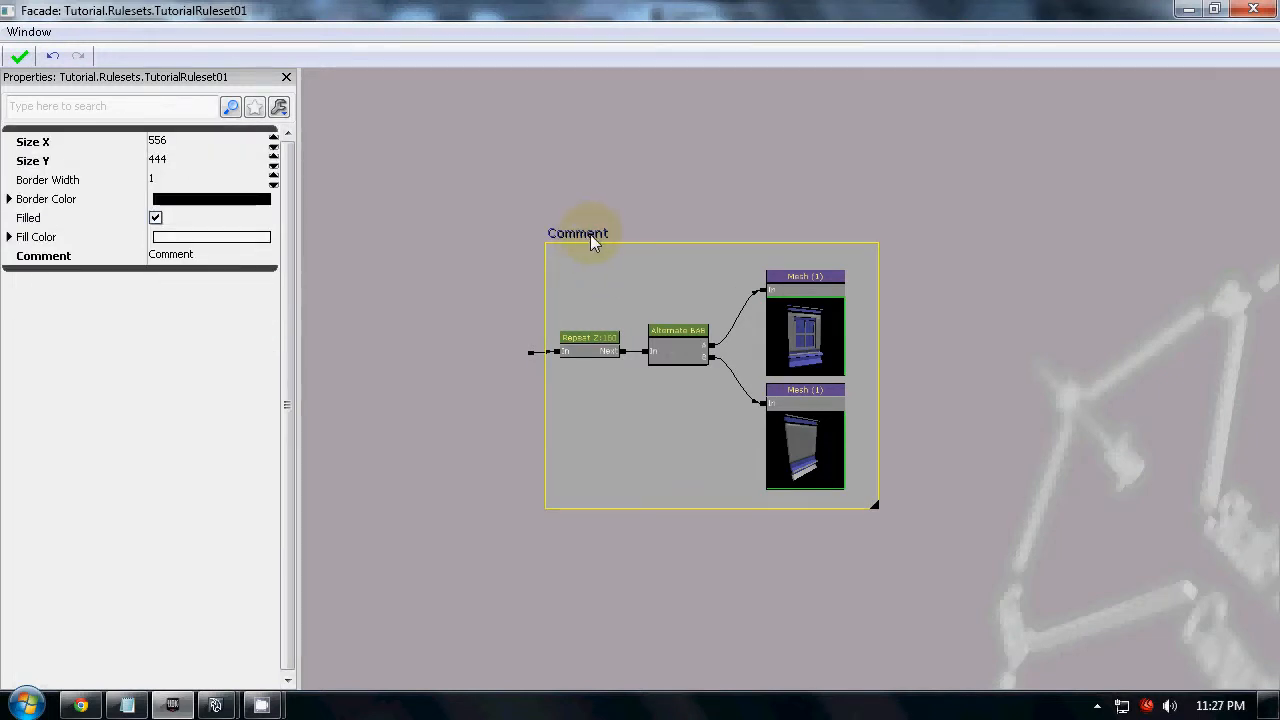
pyautogui.moveTo(585, 232)
pyautogui.keyDown('ctrl'); pyautogui.mouseDown()
pyautogui.moveTo(591, 241)
pyautogui.moveTo(571, 244)
pyautogui.moveTo(686, 236)
pyautogui.moveTo(600, 286)
pyautogui.moveTo(497, 264)
pyautogui.moveTo(603, 189)
pyautogui.moveTo(563, 240)
pyautogui.moveTo(579, 224)
pyautogui.moveTo(579, 237)
pyautogui.mouseUp(); pyautogui.keyUp('ctrl')
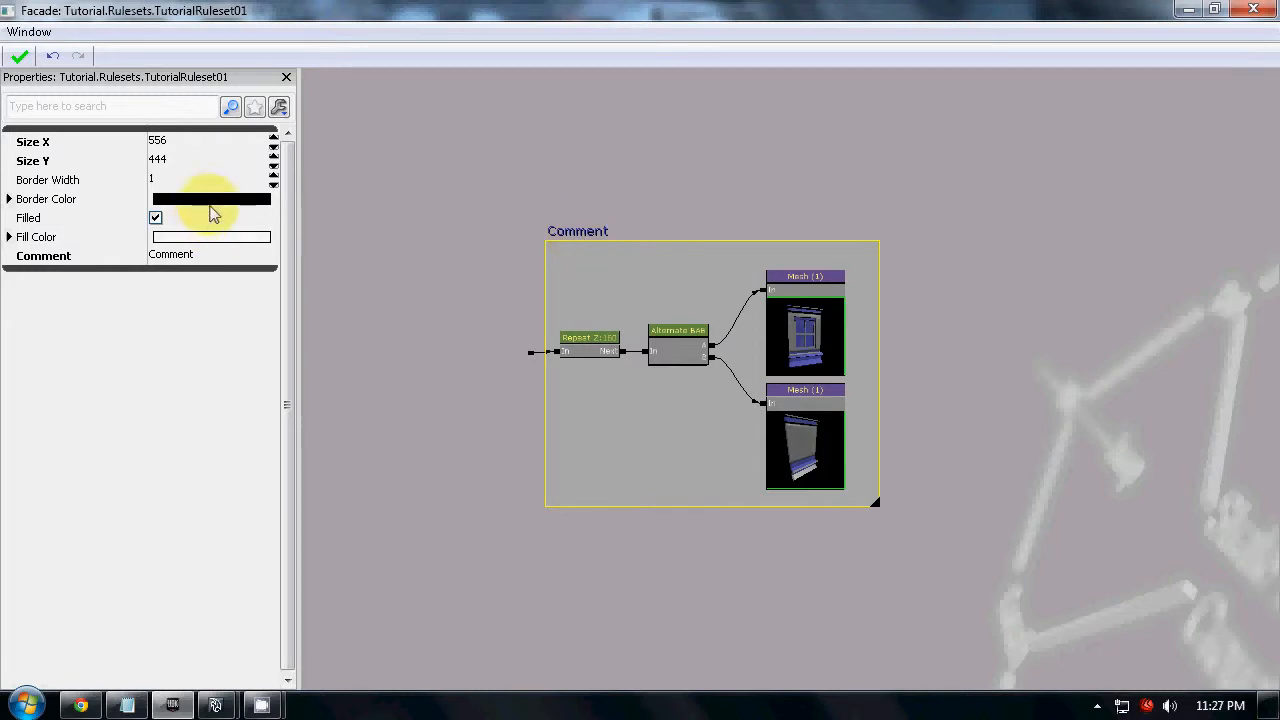
# Set the comment box's border color to orange with red 255, green 145 and blue 0
pyautogui.click(55, 200)
pyautogui.click(175, 202)
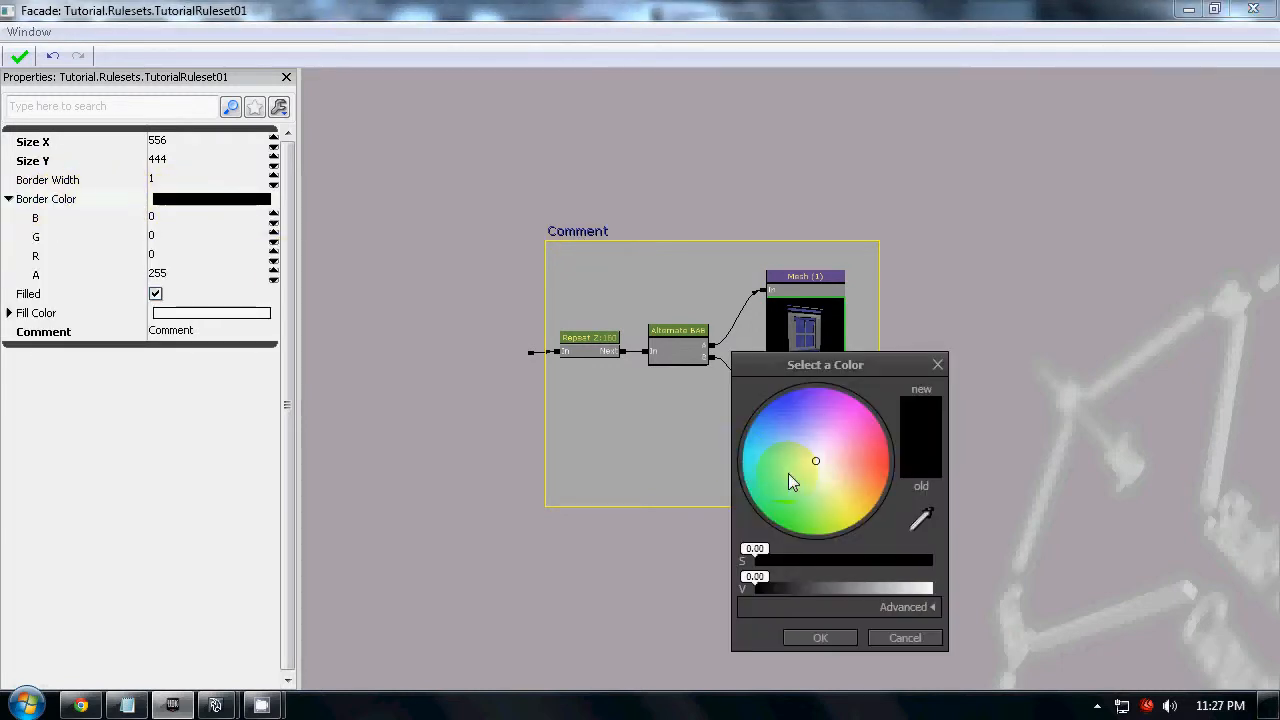
pyautogui.click(847, 639)
pyautogui.click(186, 206)
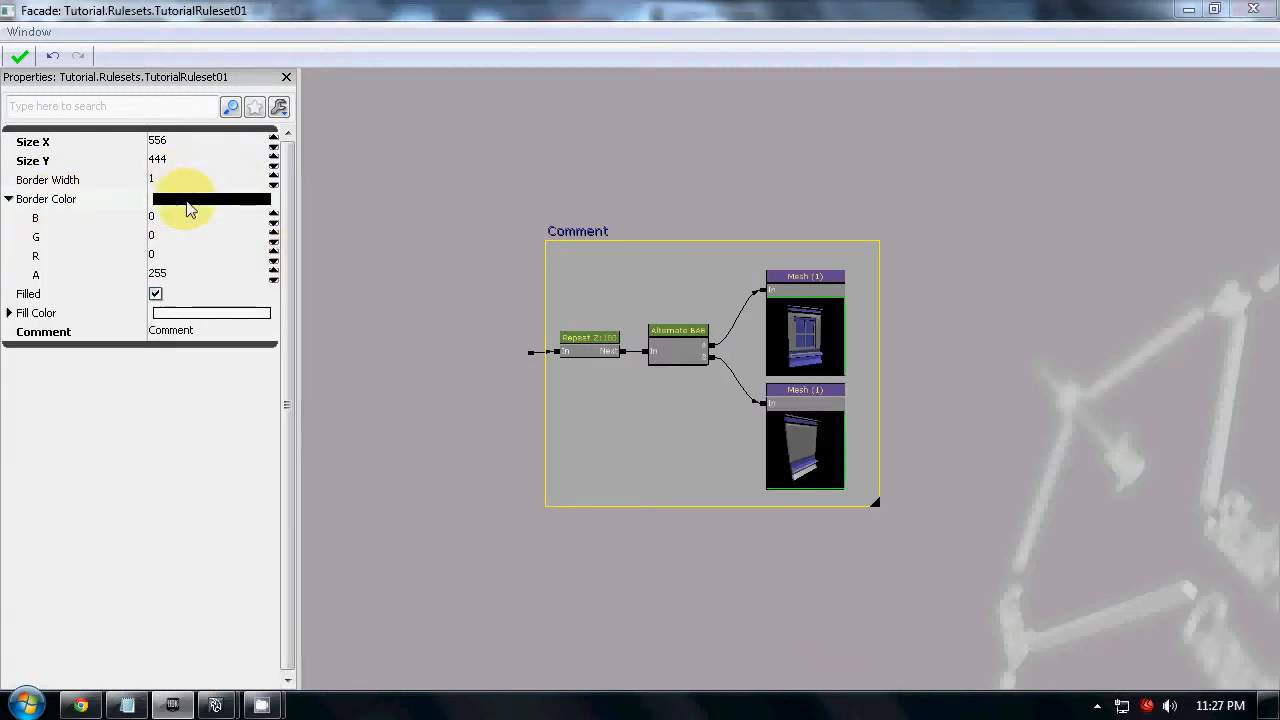
pyautogui.moveTo(837, 585); pyautogui.dragTo(925, 590)
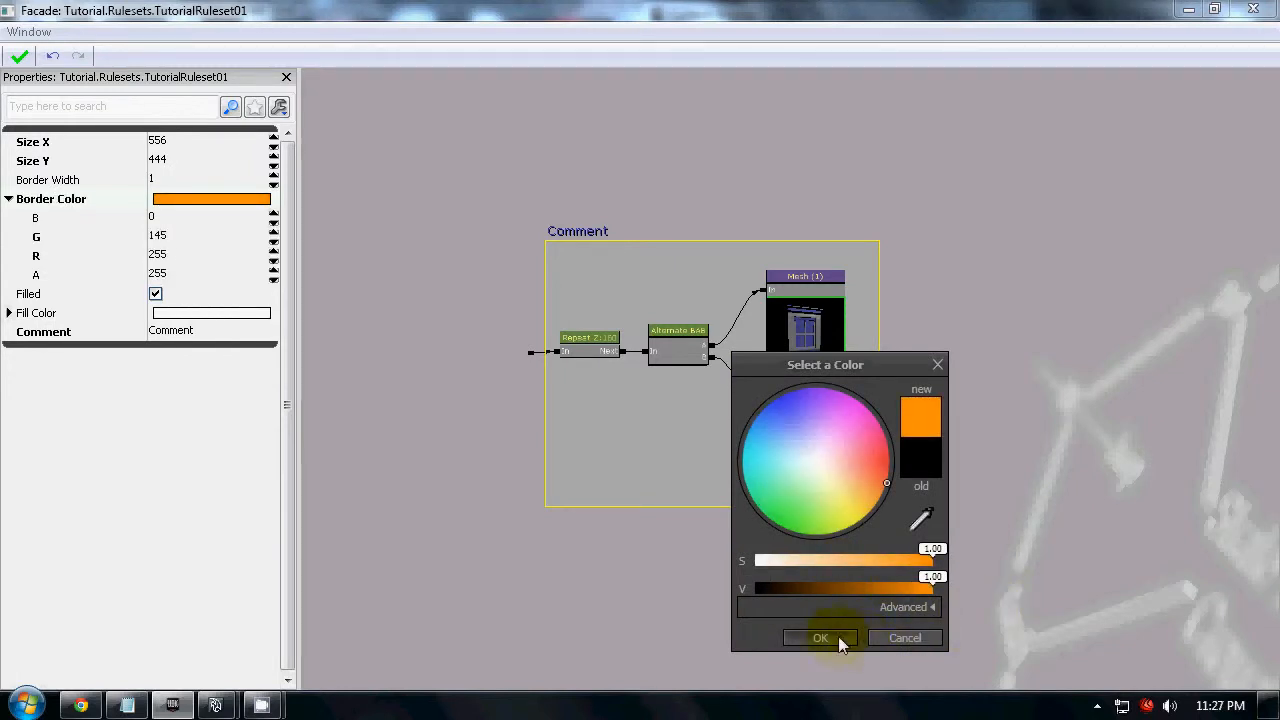
pyautogui.click(837, 638)
# Set the comment box's fill color to bright red, and delete the box from the graph
pyautogui.click(195, 318)
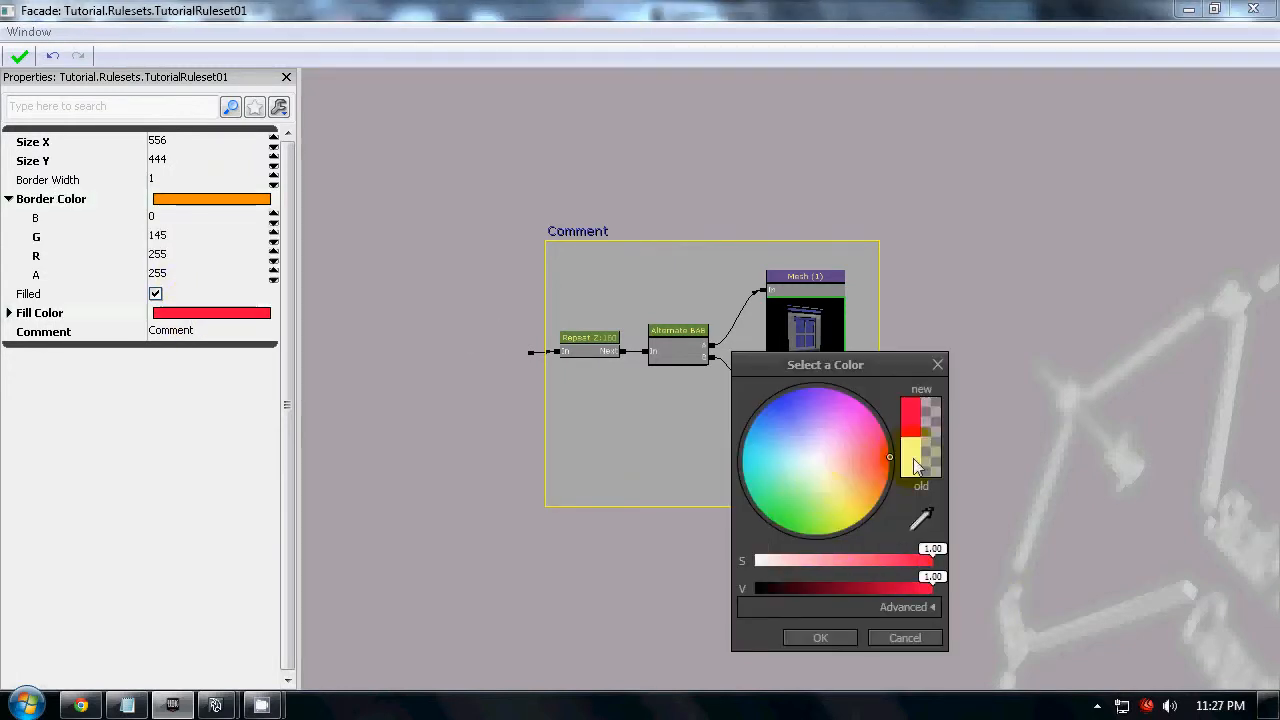
pyautogui.click(840, 638)
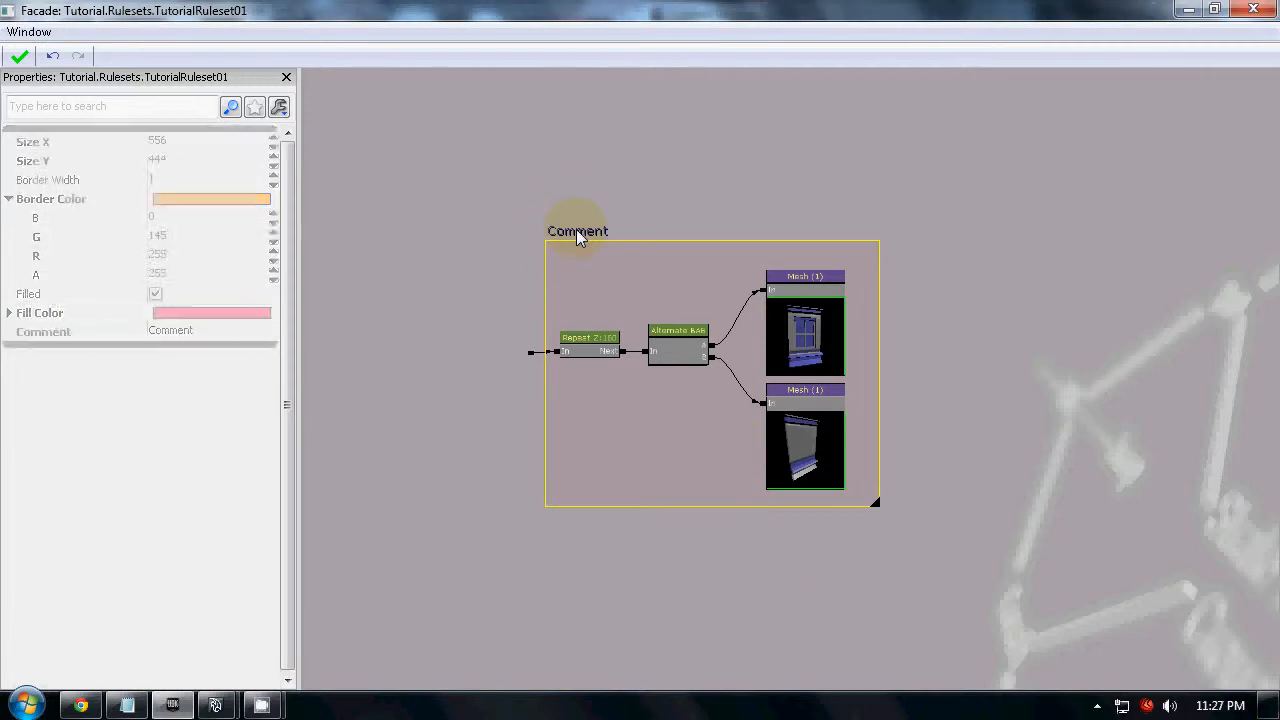
pyautogui.click(687, 236)
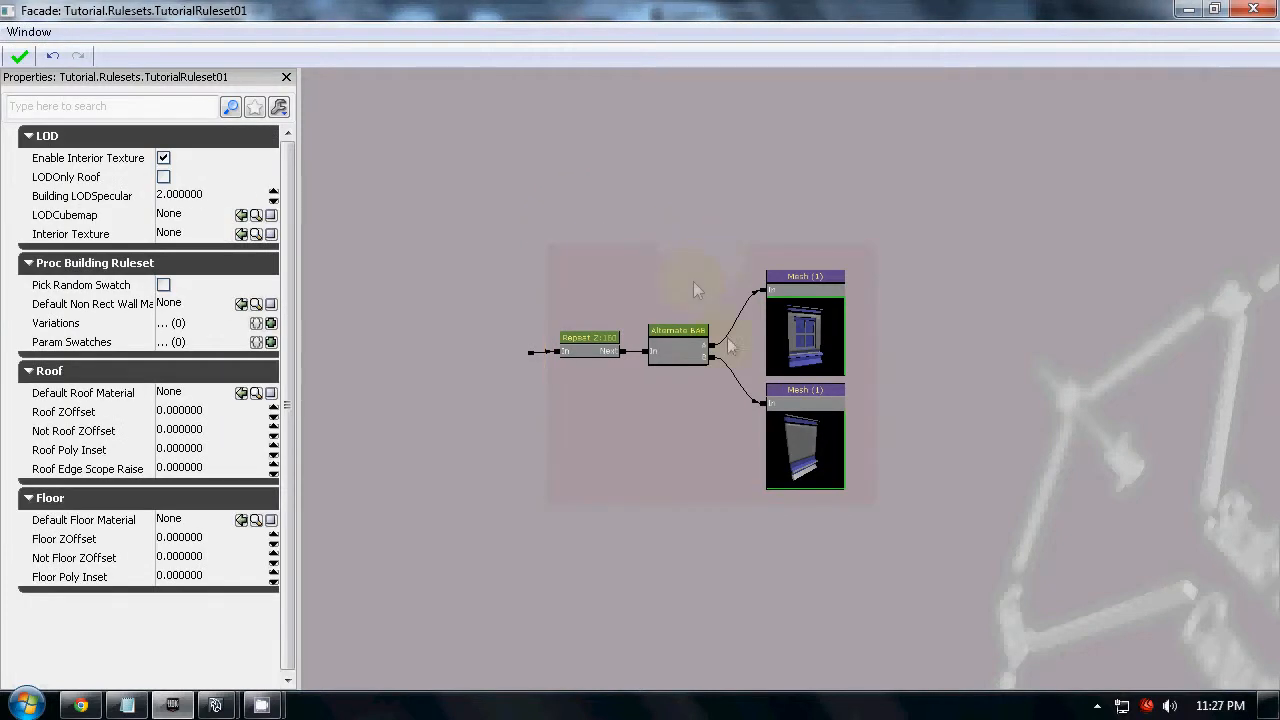
# Add a Corner node to the graph and place it between the ruleset's start point and the Repeat node
pyautogui.rightClick(610, 473)
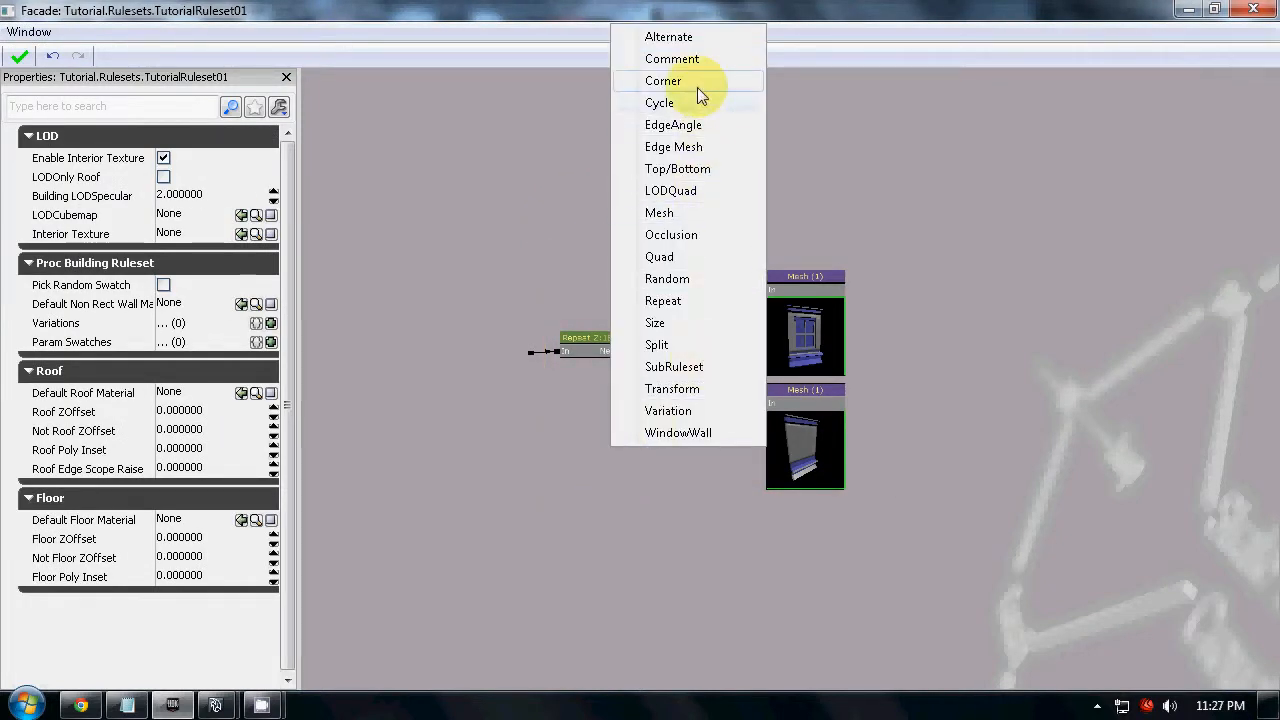
pyautogui.click(663, 81)
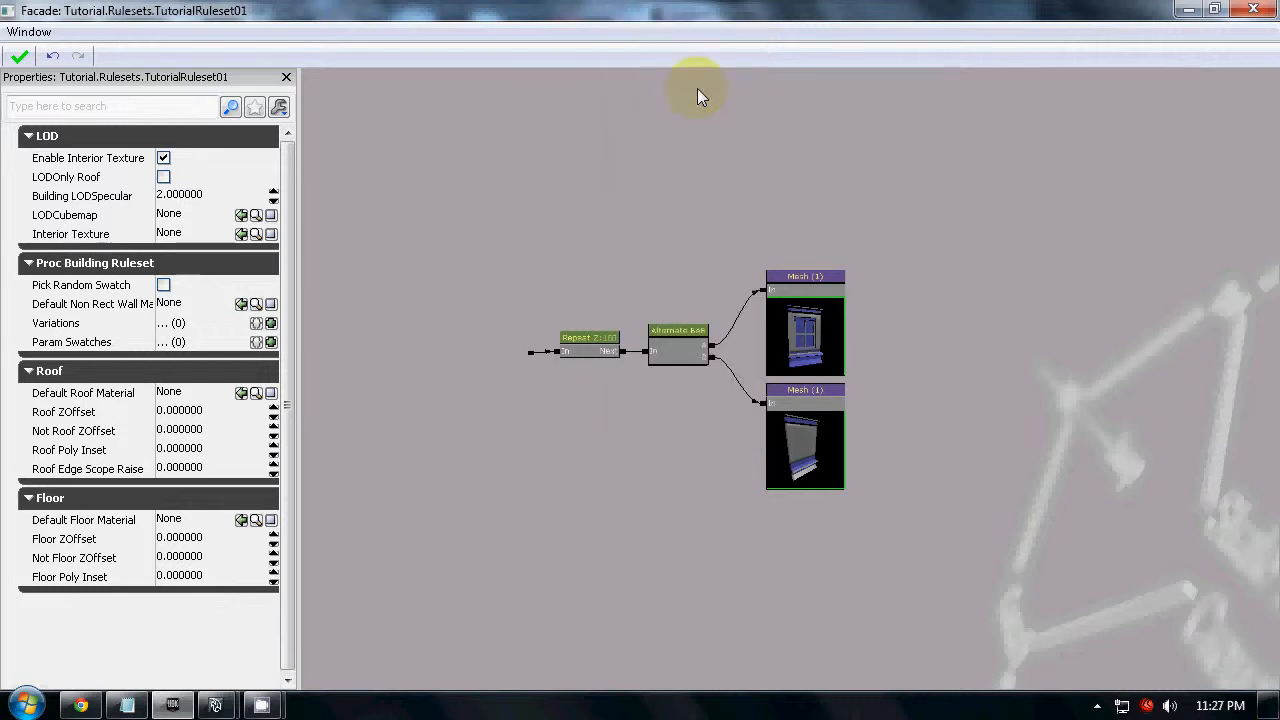
pyautogui.moveTo(645, 510); pyautogui.dragTo(525, 418)
pyautogui.moveTo(860, 540); pyautogui.dragTo(717, 342)
pyautogui.scroll(4, 604, 374)
pyautogui.click(469, 466)
pyautogui.keyDown('ctrl'); pyautogui.moveTo(456, 458); pyautogui.dragTo(580, 367); pyautogui.keyUp('ctrl')
# Connect the start point to the Corner node's input and its Main output to the Repeat node's input
pyautogui.moveTo(485, 341); pyautogui.dragTo(588, 359)
pyautogui.click(588, 365)
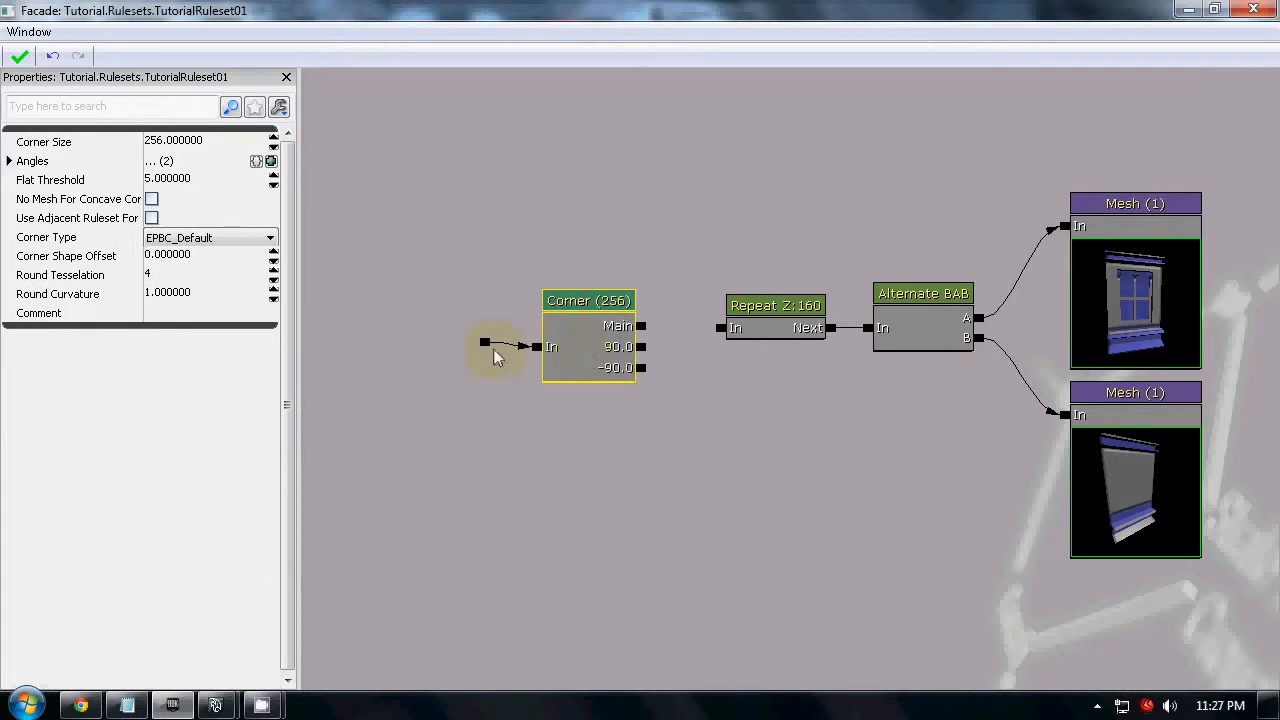
pyautogui.moveTo(641, 325); pyautogui.dragTo(720, 328)
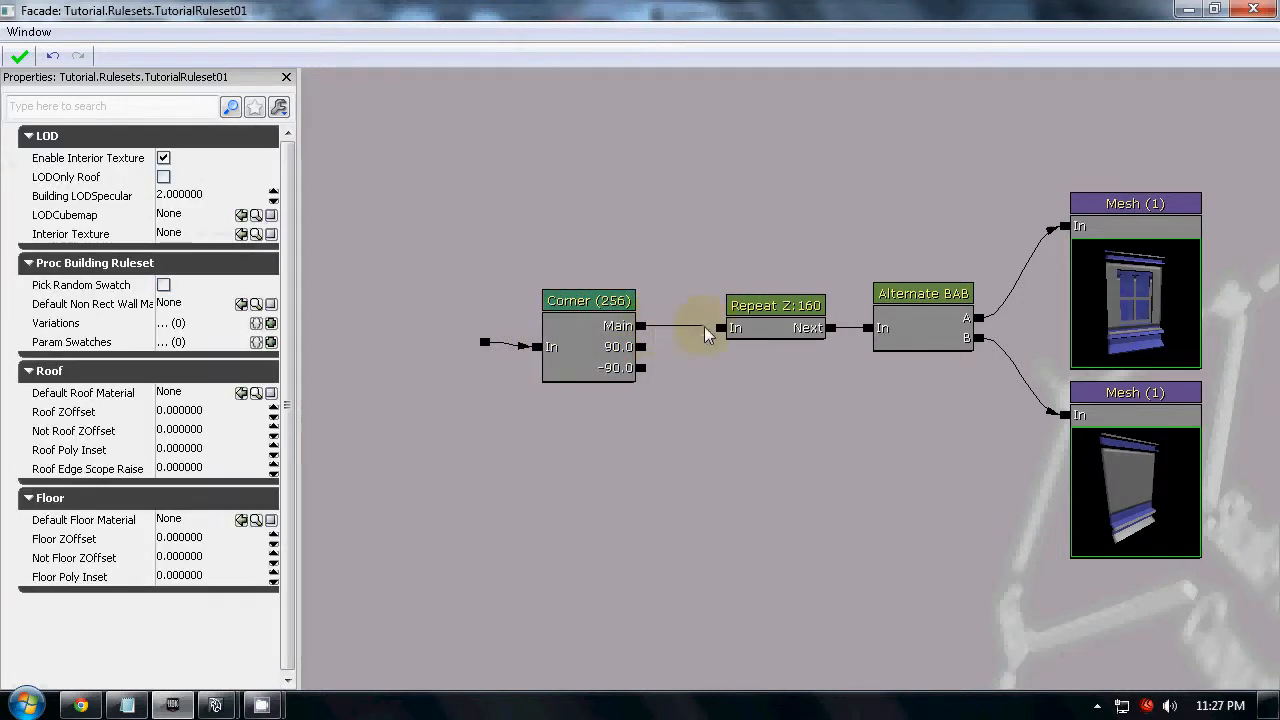
pyautogui.click(775, 324)
pyautogui.click(607, 332)
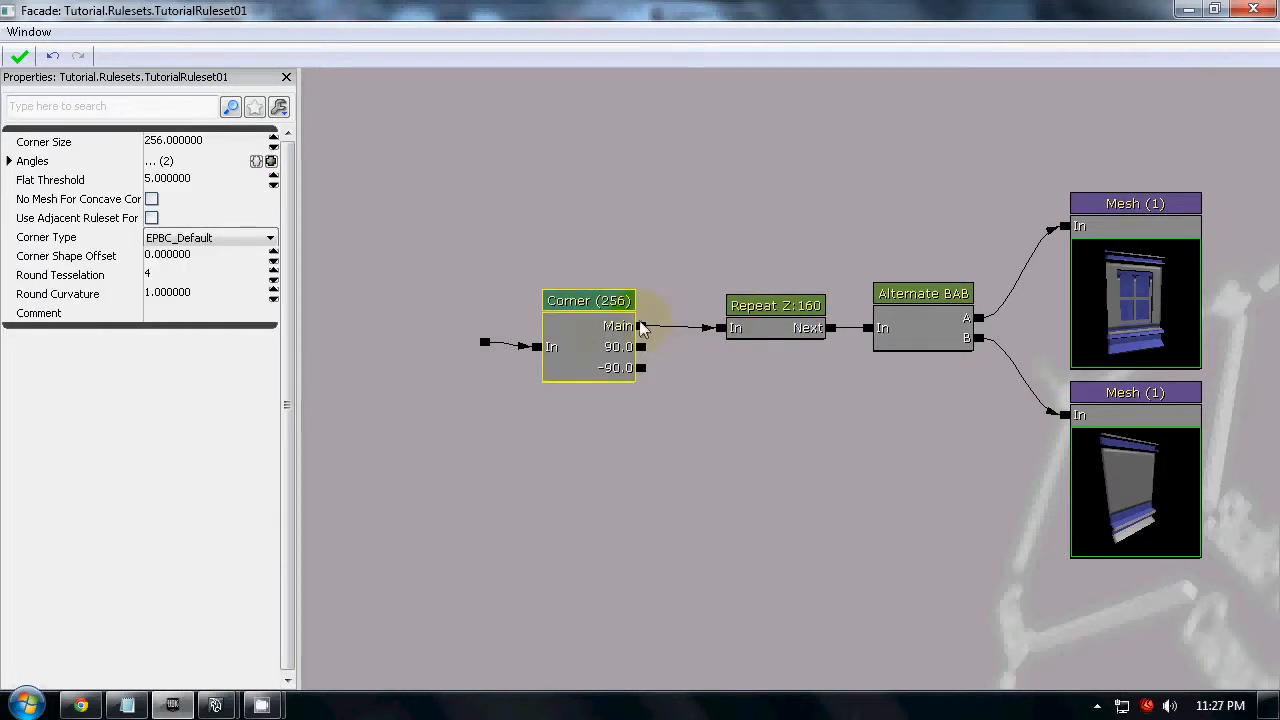
# Move the ruleset editor aside to uncover the perspective viewport and reapply the ruleset to the building
pyautogui.moveTo(715, 10); pyautogui.dragTo(905, 32)
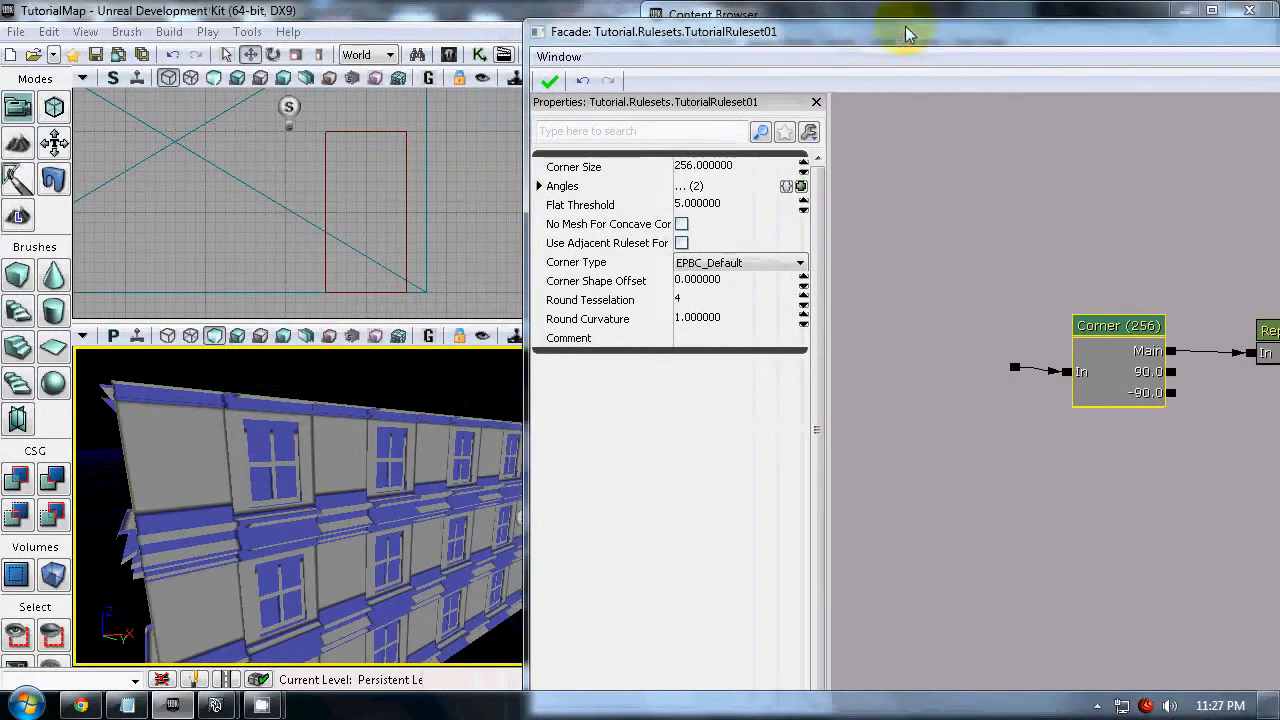
pyautogui.click(554, 88)
pyautogui.moveTo(435, 447); pyautogui.dragTo(172, 443, button='right')
pyautogui.moveTo(172, 443); pyautogui.dragTo(337, 389)
pyautogui.moveTo(337, 389); pyautogui.dragTo(637, 449, button='right')
pyautogui.moveTo(641, 457); pyautogui.dragTo(564, 378)
pyautogui.moveTo(564, 378); pyautogui.dragTo(296, 383, button='right')
pyautogui.moveTo(296, 383); pyautogui.dragTo(437, 387)
pyautogui.moveTo(437, 387); pyautogui.dragTo(259, 472, button='right')
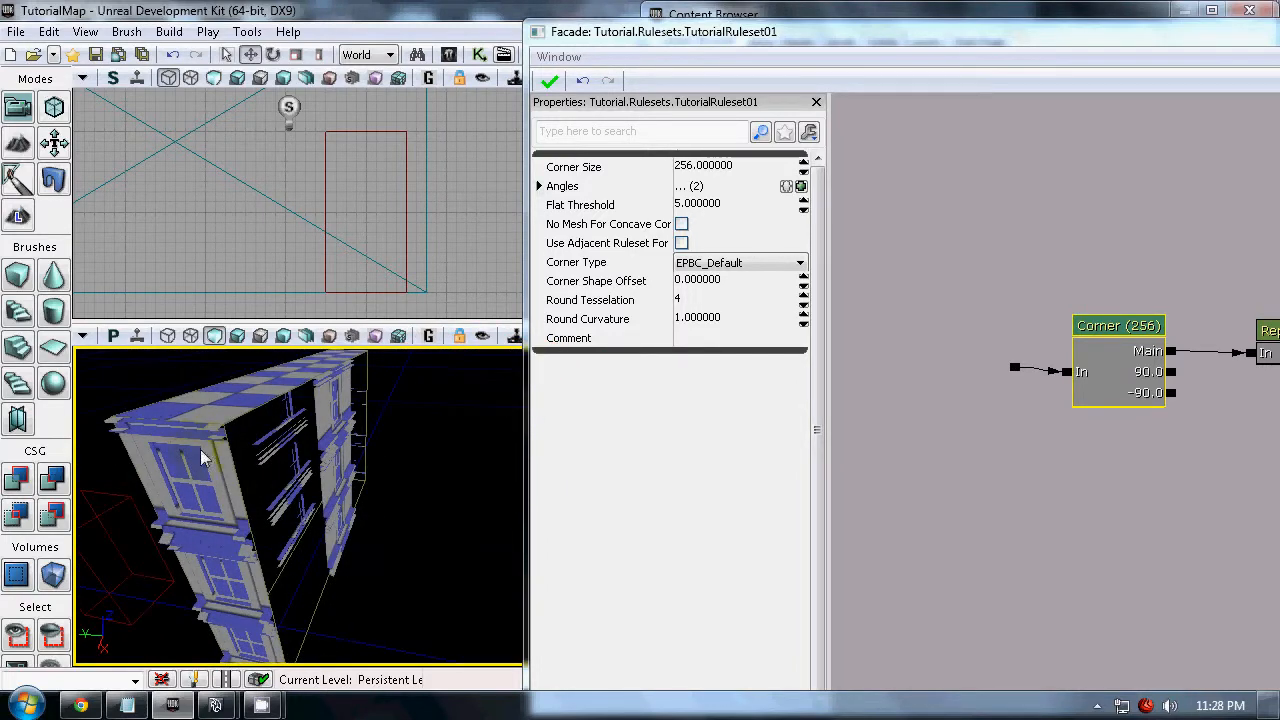
# Deepen the building into a block by pulling its long side face outward in geometry mode, and close the Geometry Tools
pyautogui.click(191, 422)
pyautogui.click(54, 107)
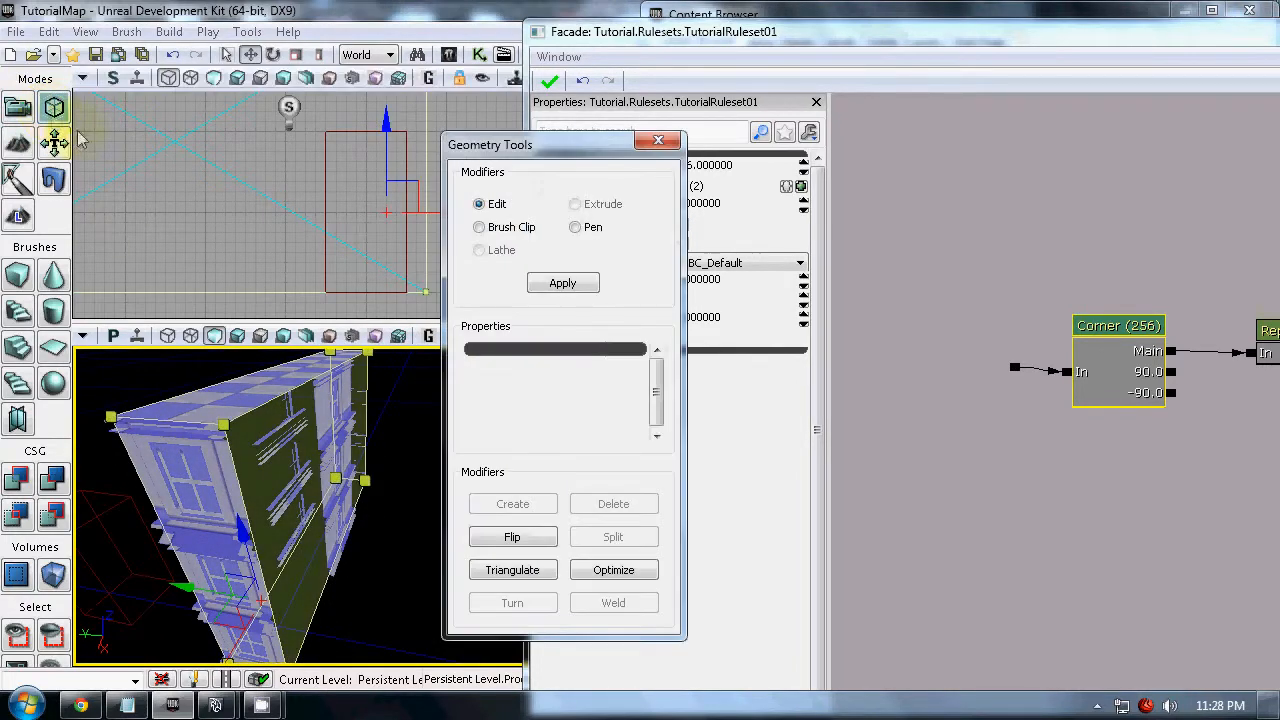
pyautogui.click(294, 430)
pyautogui.moveTo(266, 472); pyautogui.dragTo(575, 479)
pyautogui.moveTo(258, 525); pyautogui.dragTo(555, 665)
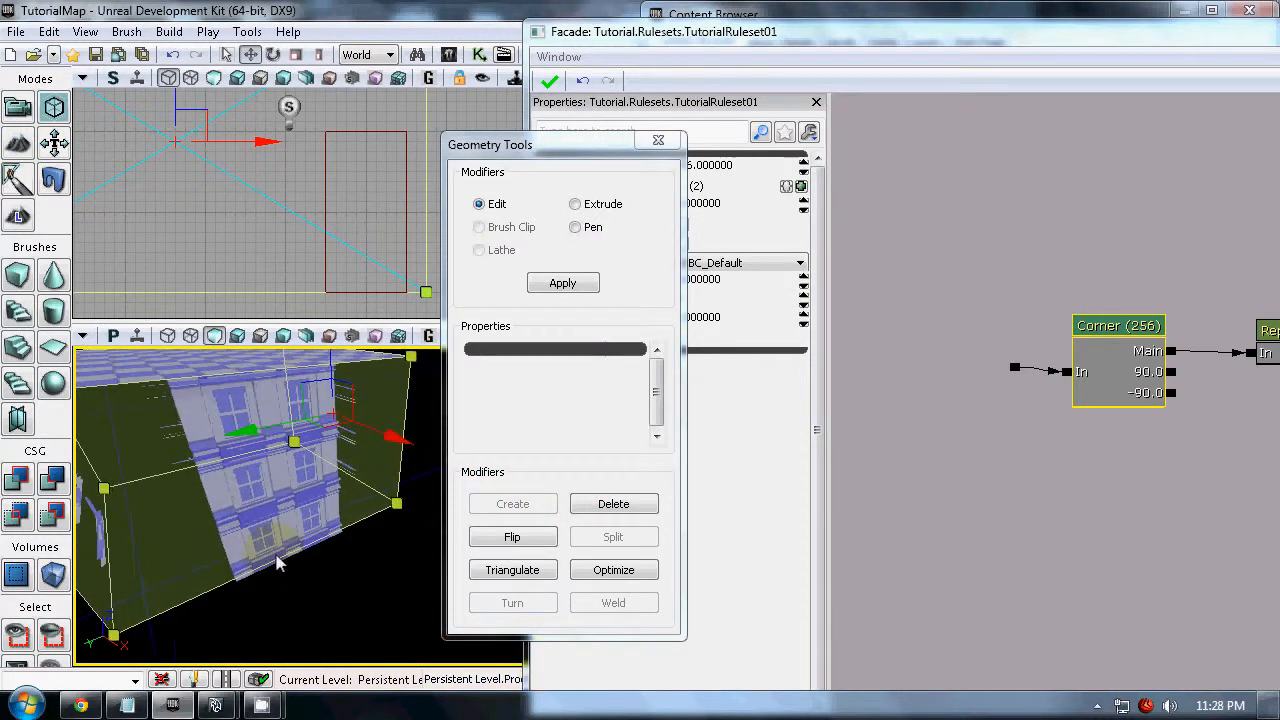
pyautogui.click(344, 580)
pyautogui.click(658, 140)
# Set the Corner node's Corner Size to 0, reapply the ruleset, and examine the building's corner edge up close
pyautogui.moveTo(415, 501); pyautogui.dragTo(80, 630)
pyautogui.moveTo(1094, 500); pyautogui.dragTo(984, 497)
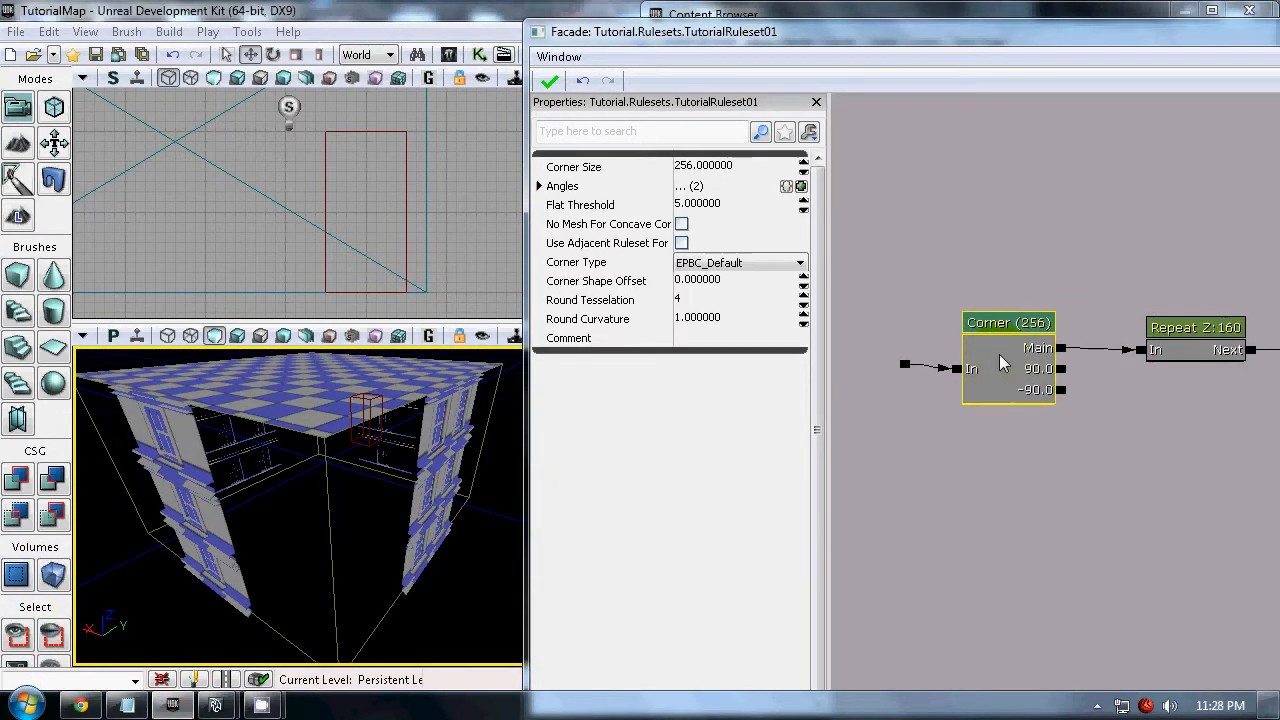
pyautogui.click(705, 166)
pyautogui.write('0')
pyautogui.press('Return')
pyautogui.click(549, 82)
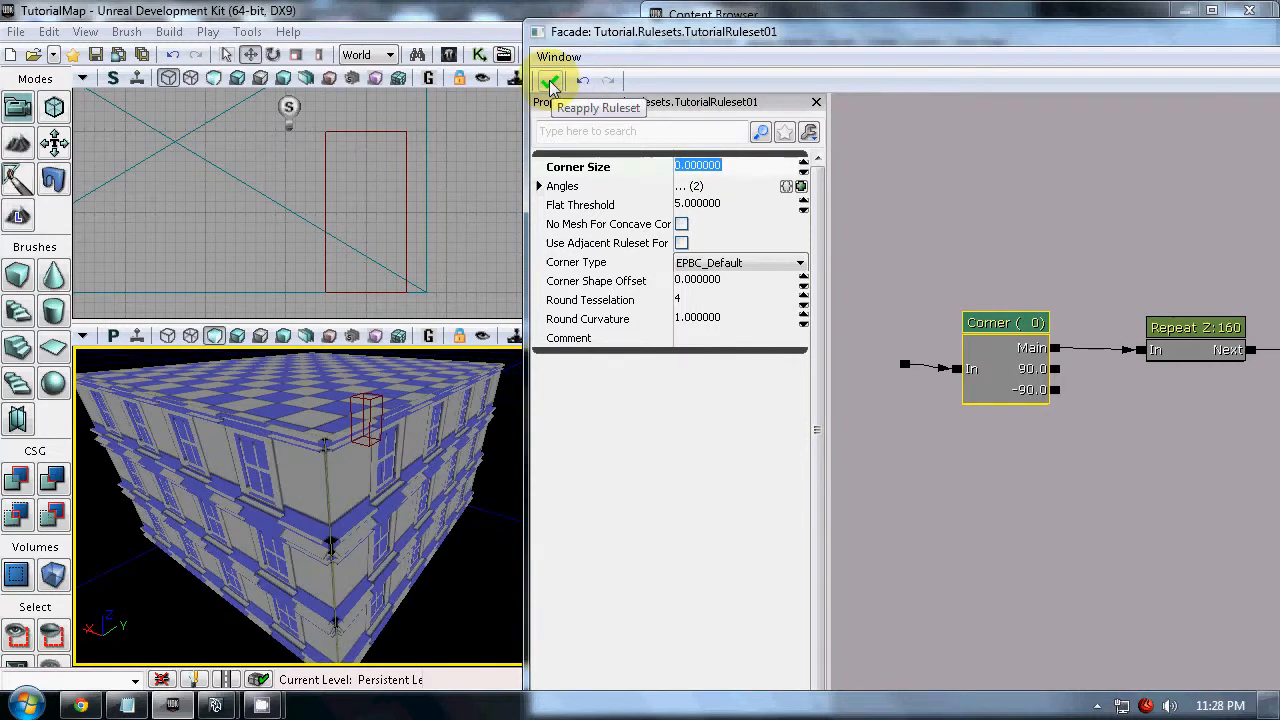
pyautogui.moveTo(428, 614); pyautogui.dragTo(337, 410)
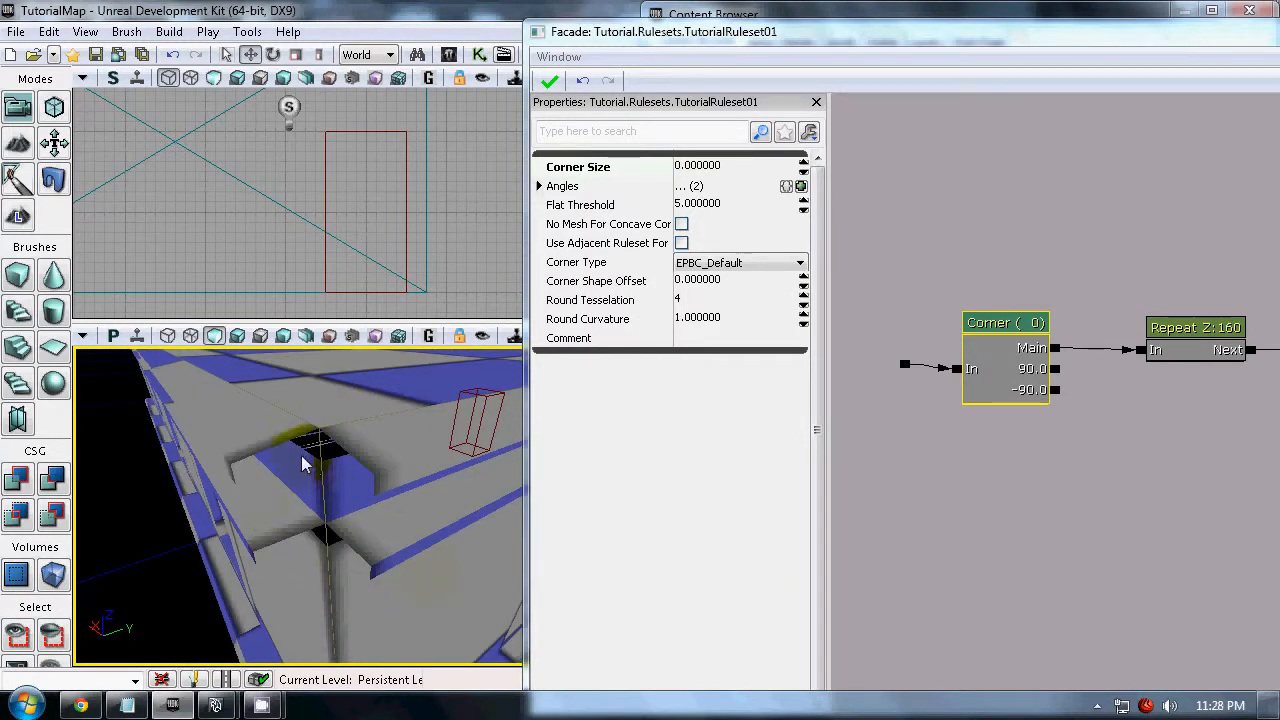
pyautogui.moveTo(236, 479)
pyautogui.mouseDown(button='right')
pyautogui.moveTo(305, 566)
pyautogui.moveTo(237, 482)
pyautogui.mouseUp(button='right')
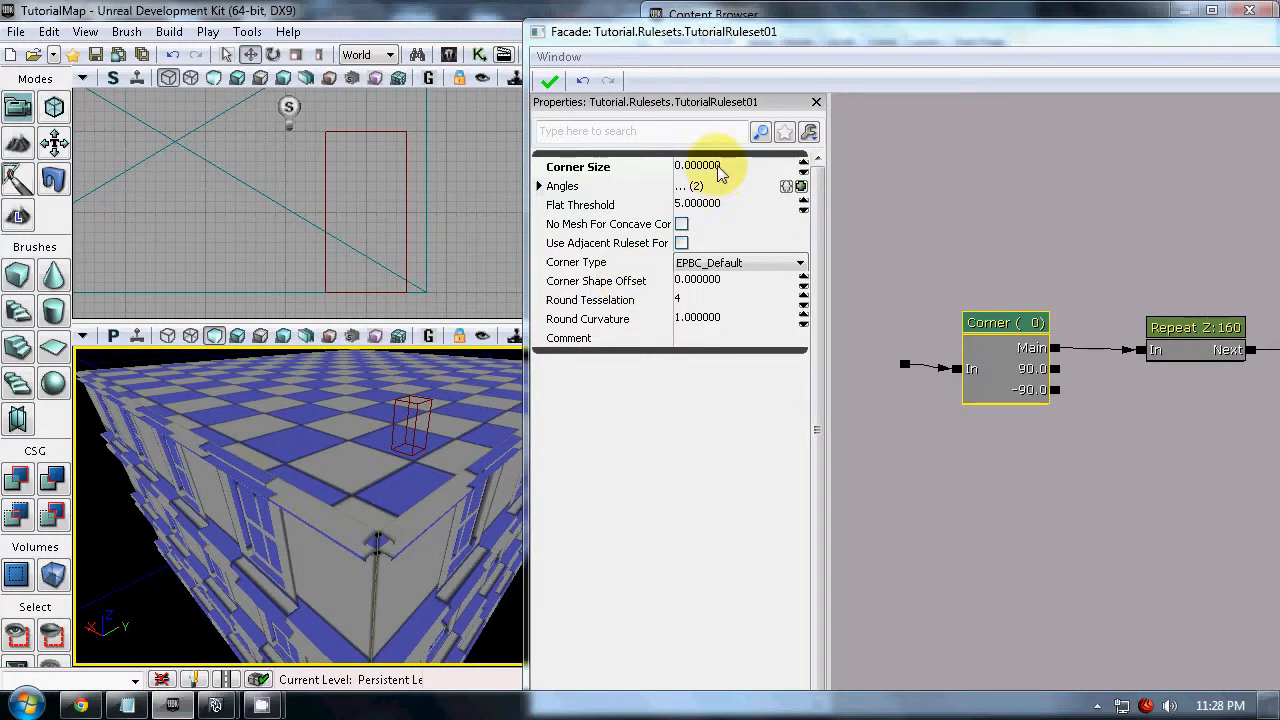
# Browse the Tutorial package's Meshes group in the Content Browser and select the Corner01_2 static mesh
pyautogui.click(858, 14)
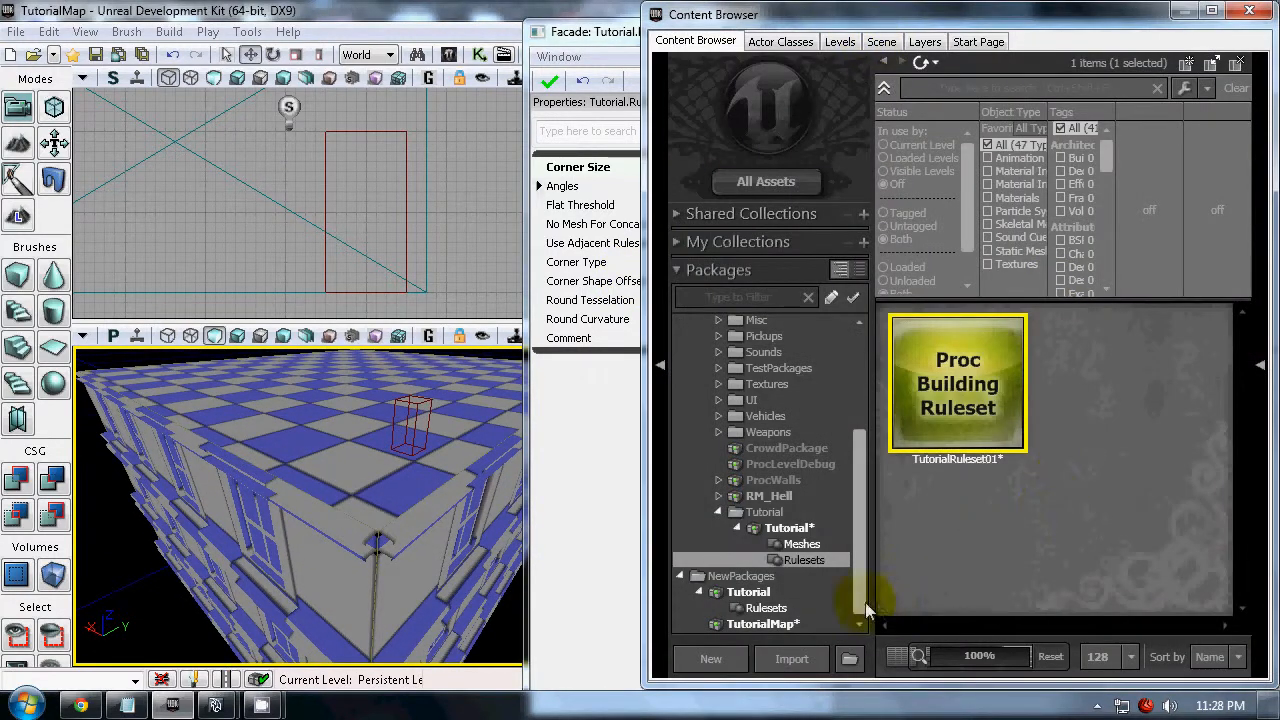
pyautogui.click(801, 544)
pyautogui.scroll(-5, 1170, 540)
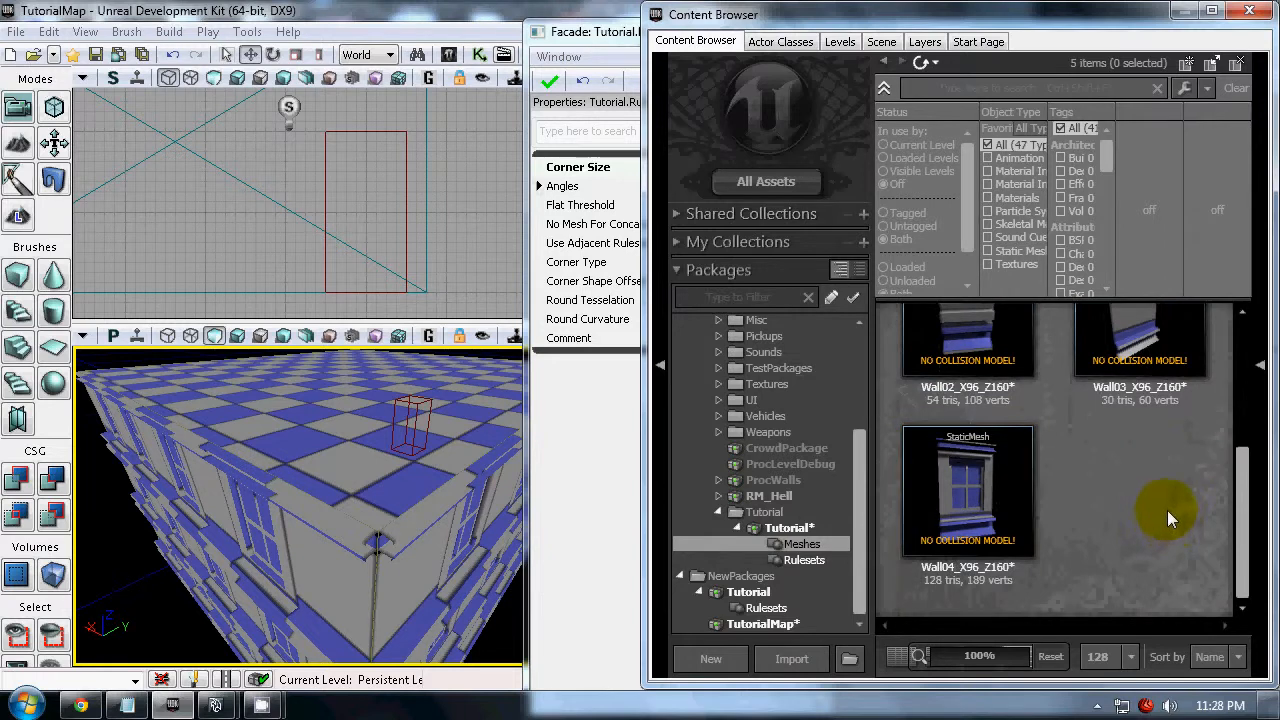
pyautogui.scroll(5, 1167, 505)
pyautogui.click(960, 435)
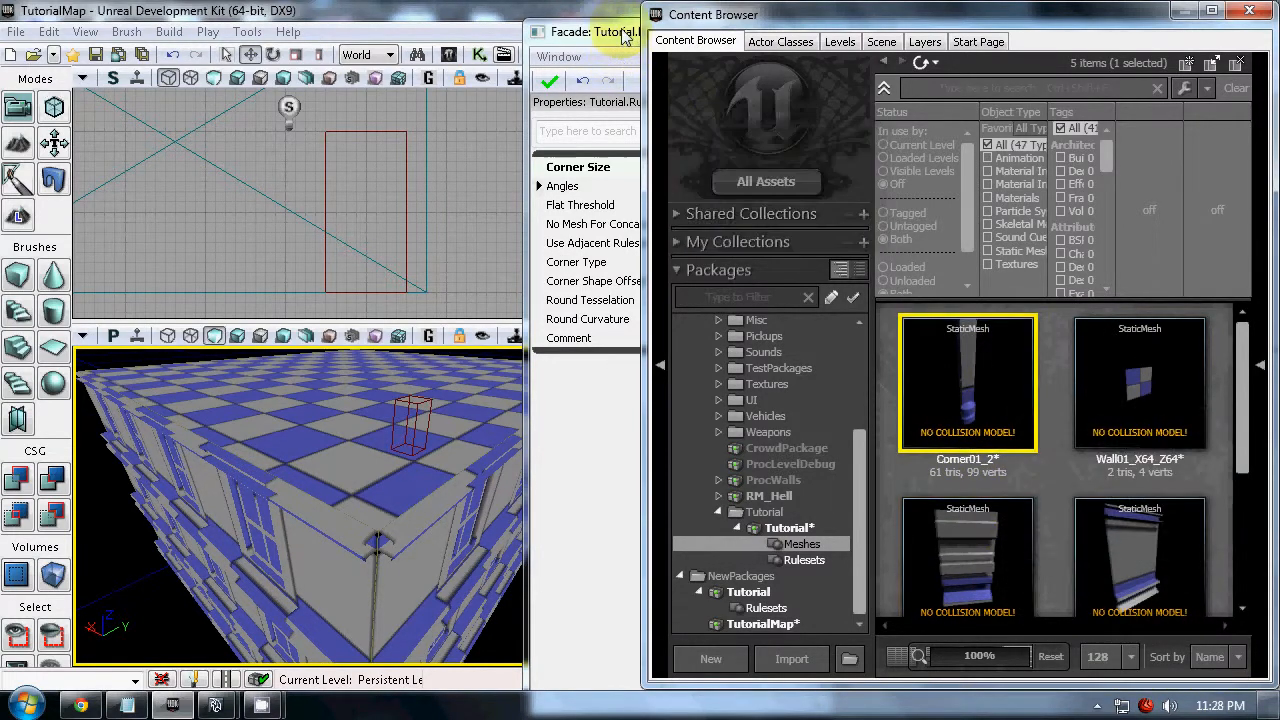
# Open Corner01_2 in the Static Mesh Editor, check its size and shape, and close the editor
pyautogui.doubleClick(1004, 395)
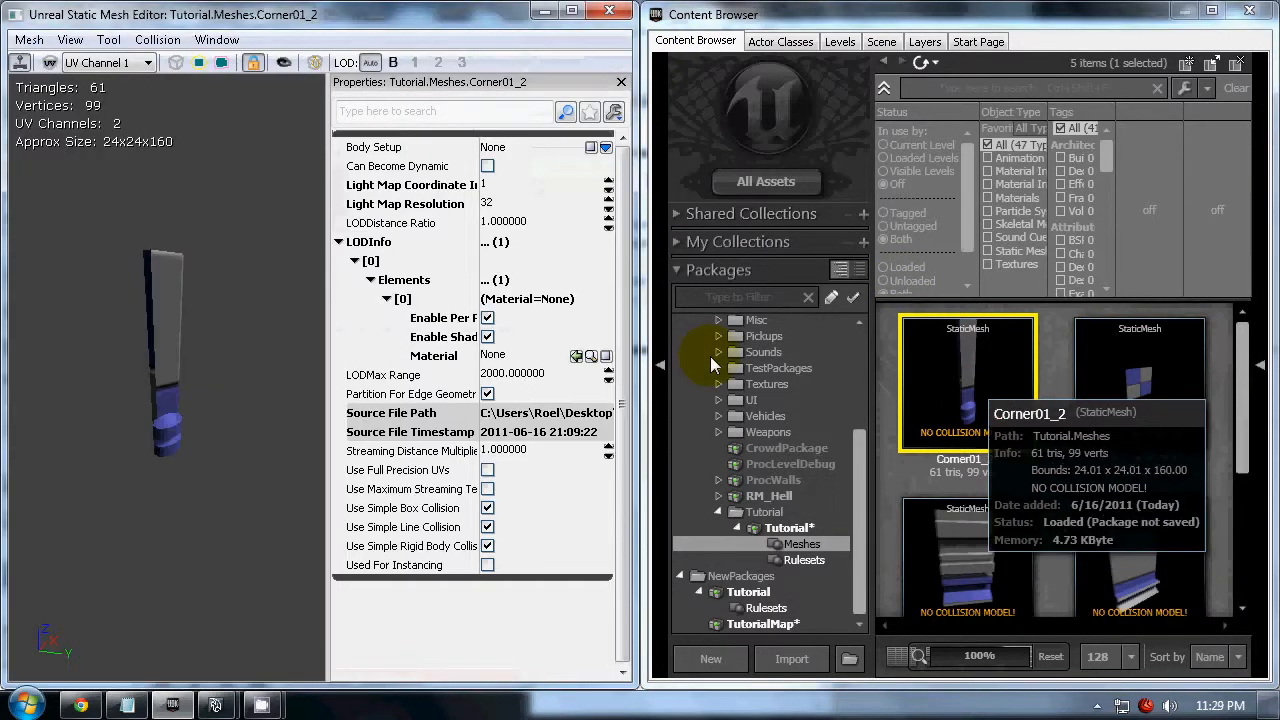
pyautogui.moveTo(188, 359); pyautogui.dragTo(543, 40)
pyautogui.click(609, 10)
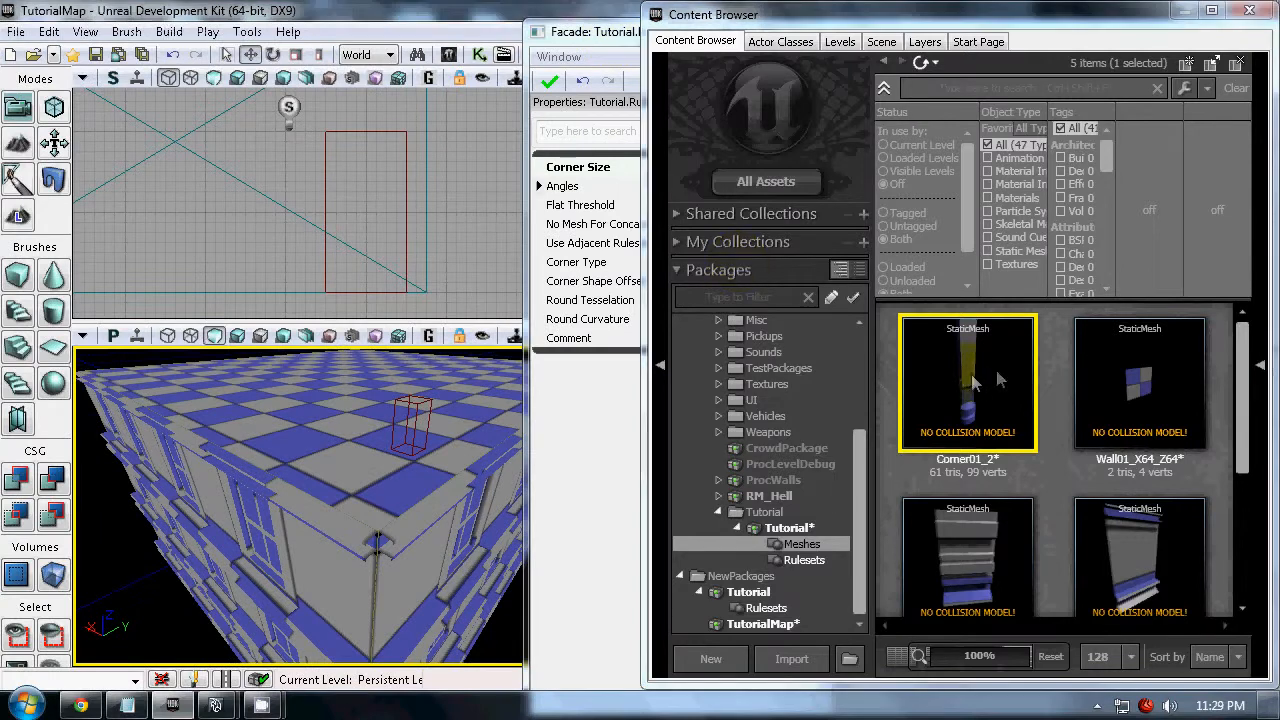
# Return to the ruleset editor and set the Corner node's Corner Size to 2
pyautogui.click(628, 36)
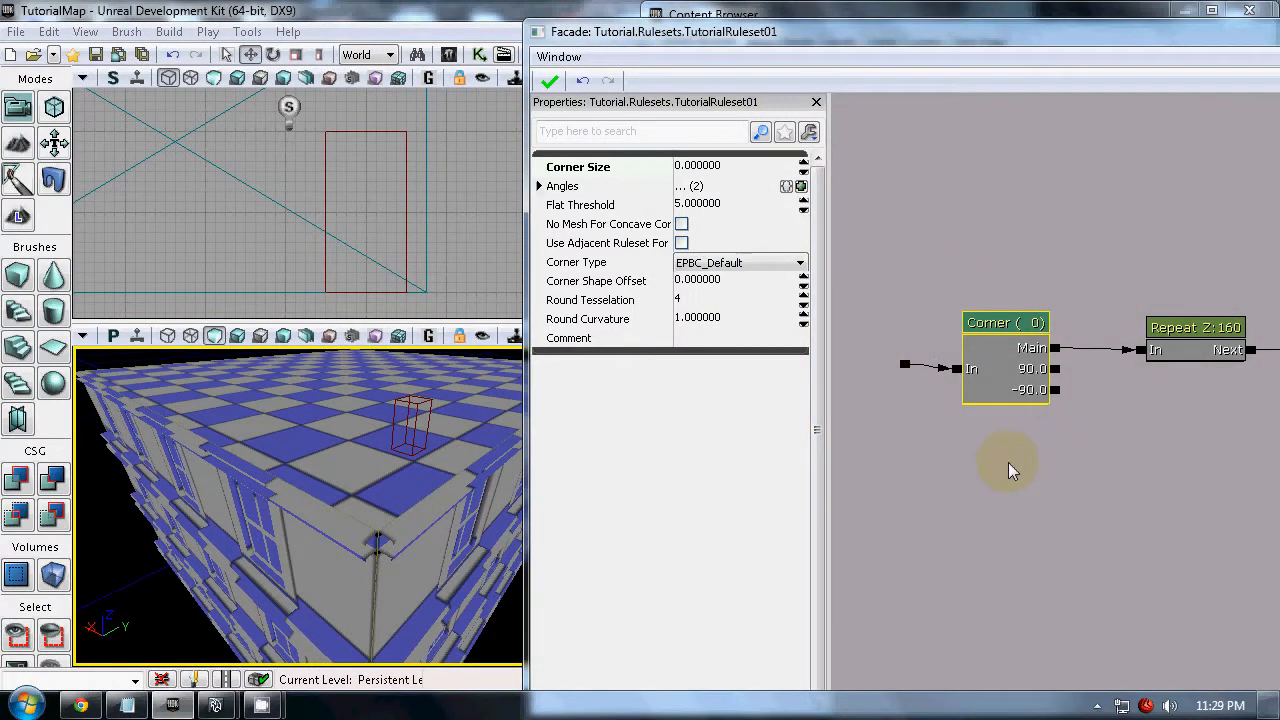
pyautogui.moveTo(1009, 468); pyautogui.dragTo(915, 452)
pyautogui.click(933, 315)
pyautogui.click(700, 166)
pyautogui.write('2')
pyautogui.press('Return')
# Add a Mesh node using Corner01_2 below the Repeat node and connect the Corner node's 90.0 output to its input
pyautogui.click(820, 12)
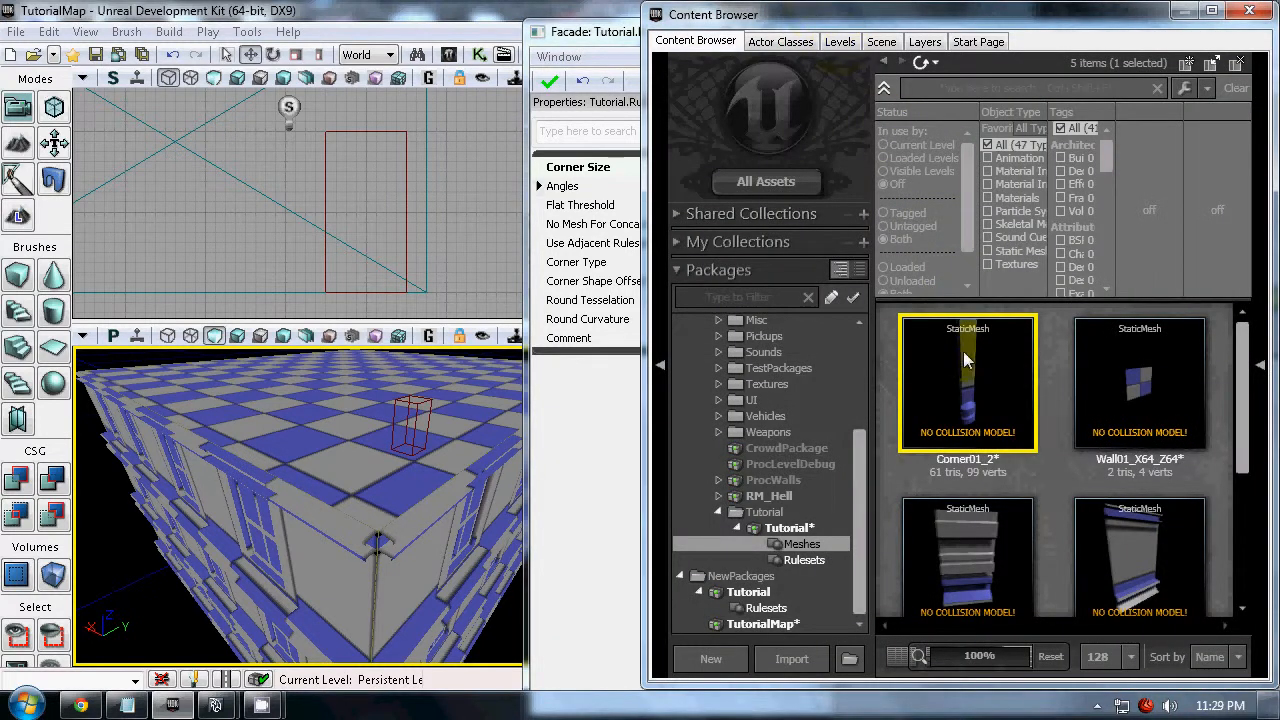
pyautogui.click(587, 47)
pyautogui.rightClick(1030, 361)
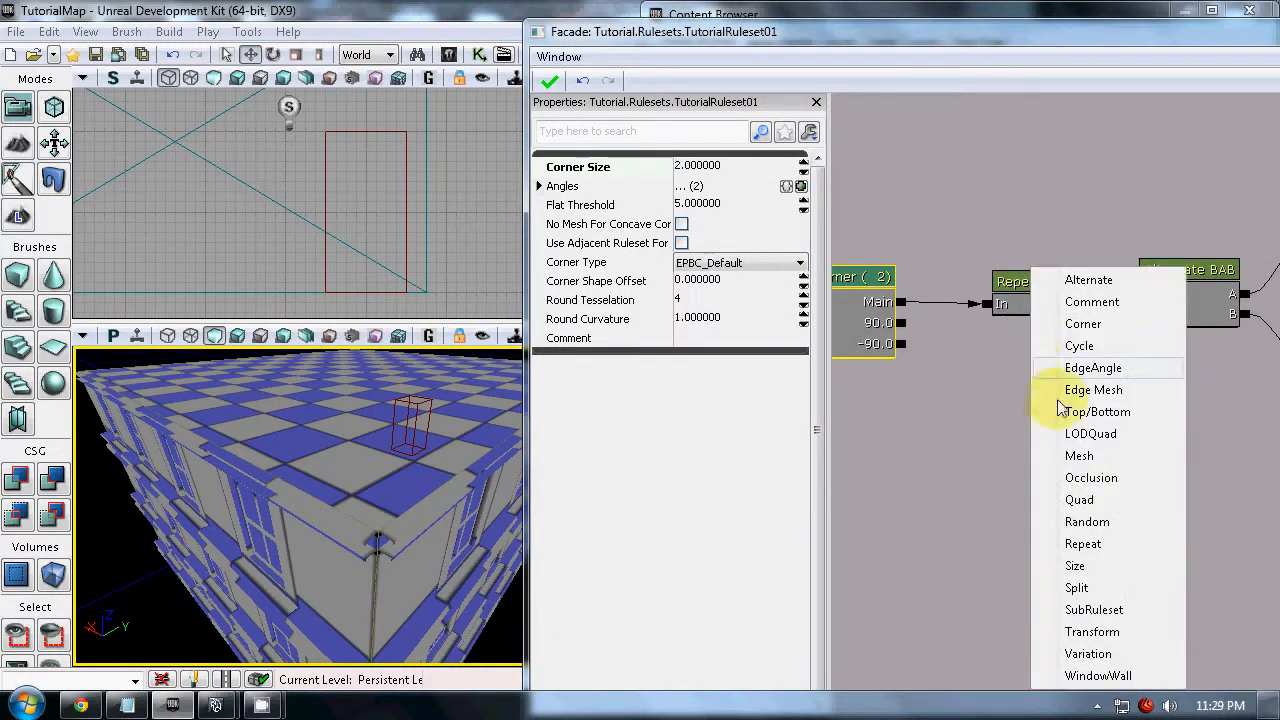
pyautogui.click(1113, 460)
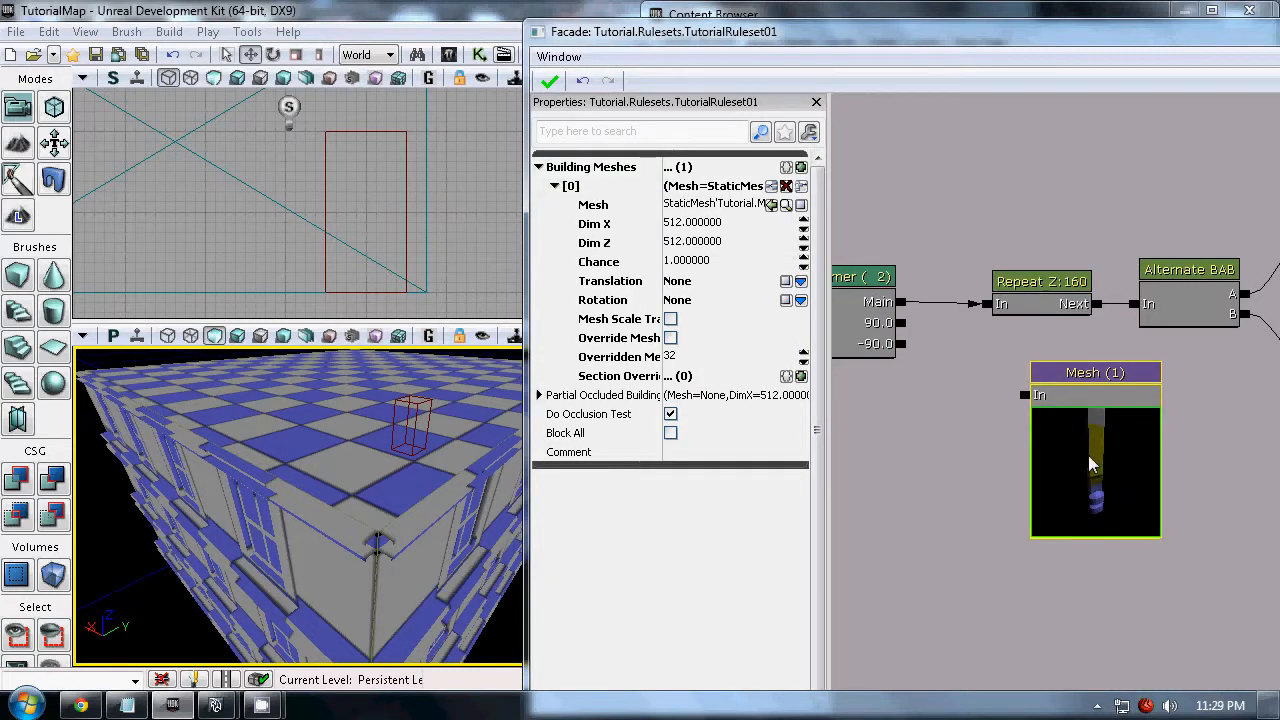
pyautogui.moveTo(903, 323); pyautogui.dragTo(993, 383)
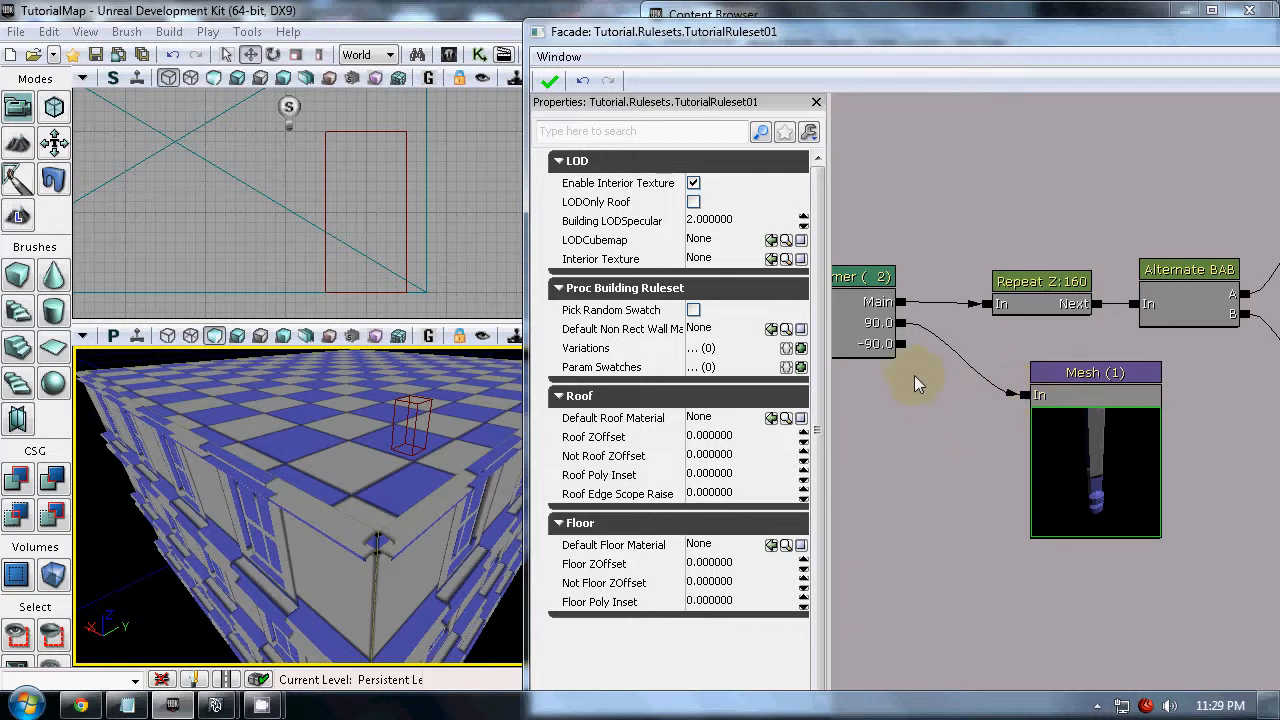
# Reapply the ruleset and examine the newly added corner mesh along the building's edge
pyautogui.click(549, 84)
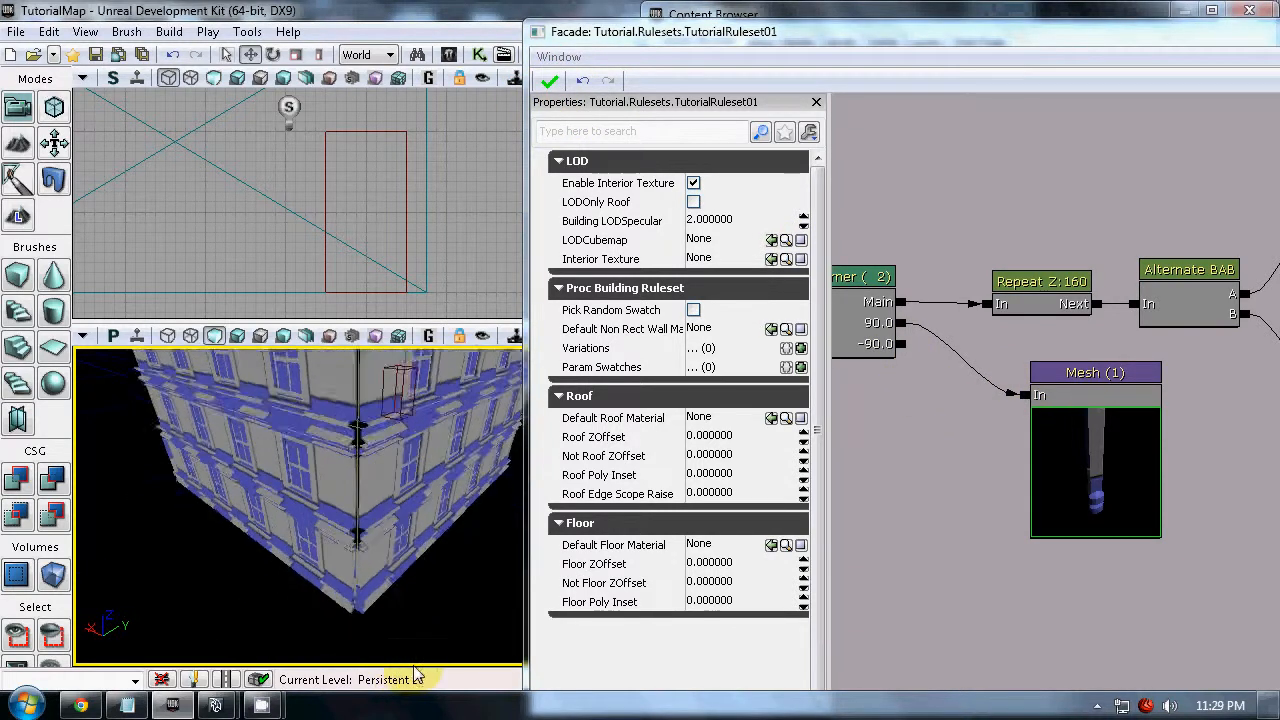
pyautogui.moveTo(425, 675); pyautogui.dragTo(403, 484)
pyautogui.moveTo(403, 484); pyautogui.dragTo(443, 675, button='right')
pyautogui.moveTo(443, 675); pyautogui.dragTo(186, 515)
pyautogui.moveTo(186, 515); pyautogui.dragTo(80, 390, button='right')
# Set the corner Mesh node's Dim Z to 160 and Dim X to 16
pyautogui.click(1134, 466)
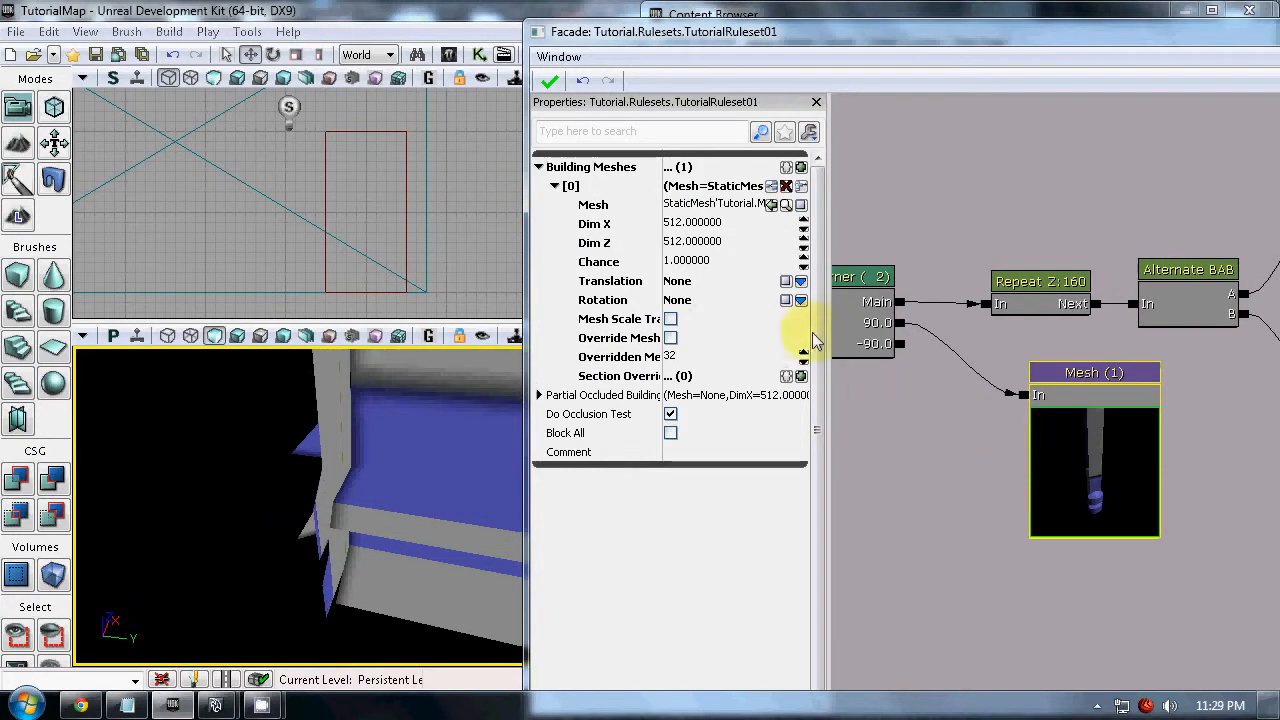
pyautogui.moveTo(894, 31); pyautogui.dragTo(838, 81)
pyautogui.click(612, 287)
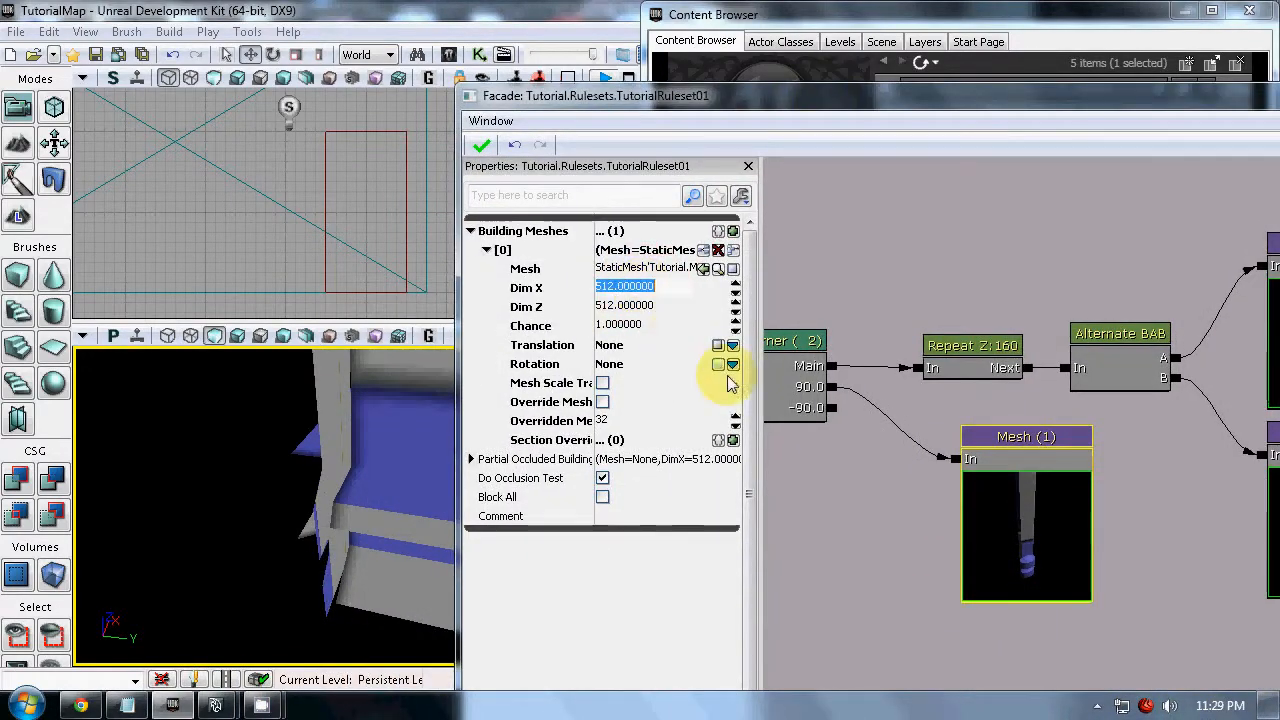
pyautogui.click(649, 307)
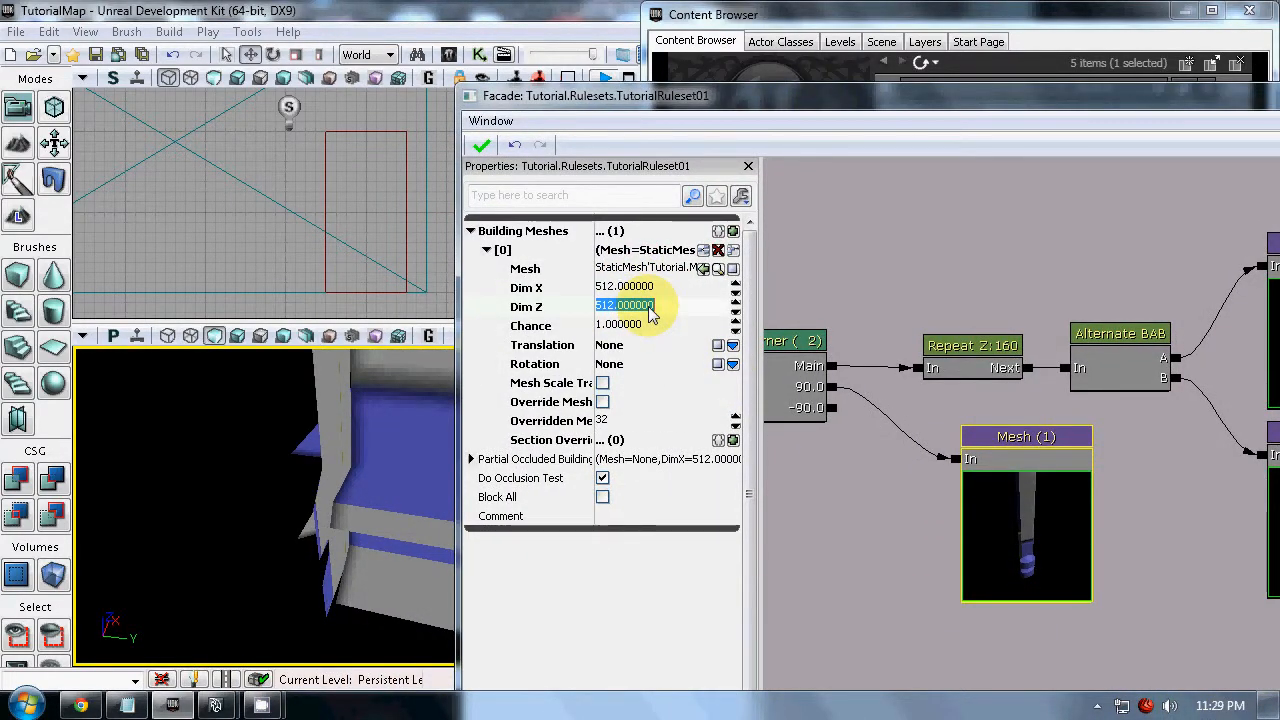
pyautogui.write('1')
pyautogui.write('9')
pyautogui.press('BackSpace')
pyautogui.press('BackSpace')
pyautogui.write('60')
pyautogui.press('Return')
pyautogui.click(654, 287)
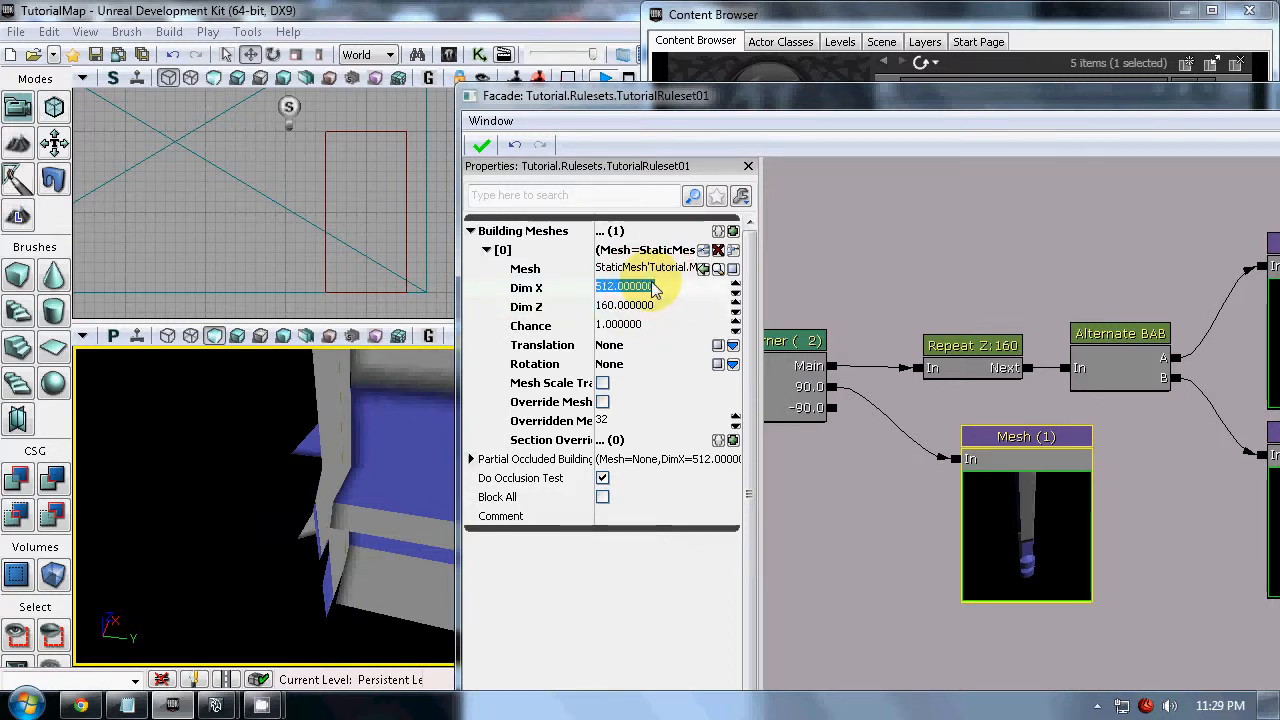
pyautogui.write('1')
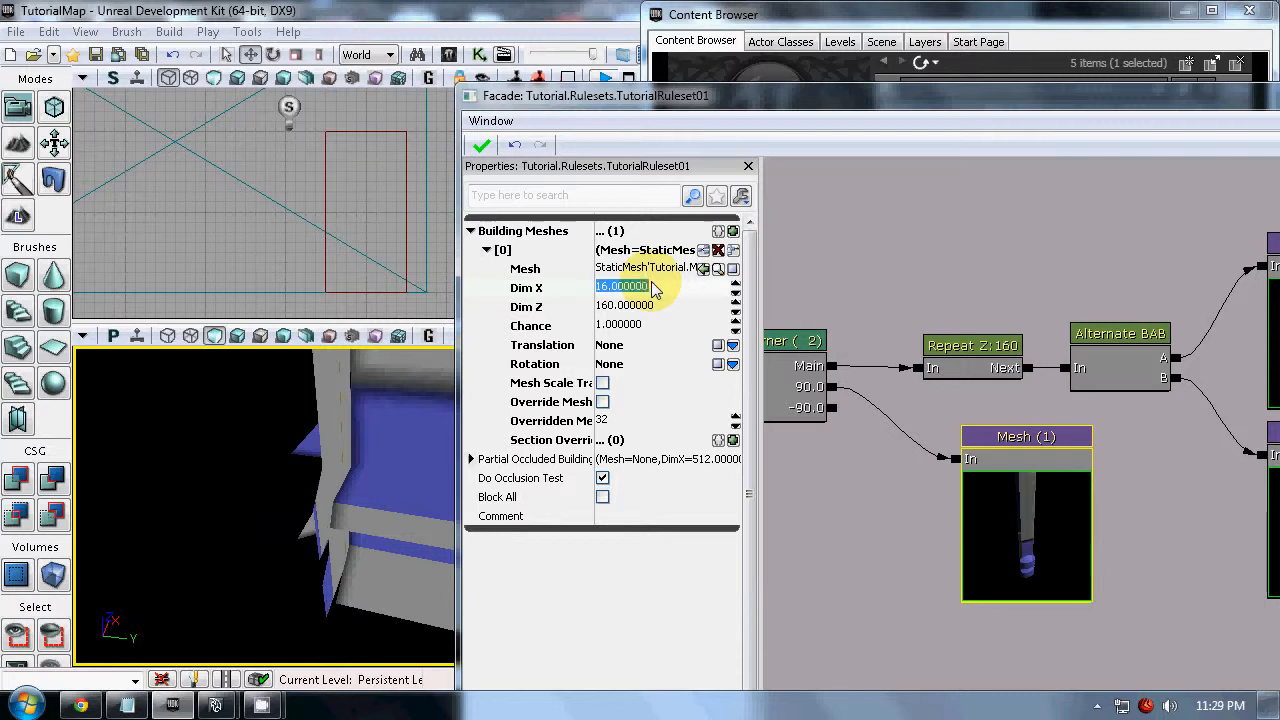
# Reapply the ruleset with the corner mesh's new dimensions and inspect the building corner from above and below
pyautogui.click(482, 146)
pyautogui.moveTo(330, 540); pyautogui.dragTo(487, 349)
pyautogui.moveTo(487, 349); pyautogui.dragTo(491, 350, button='right')
pyautogui.moveTo(491, 350)
pyautogui.mouseDown()
pyautogui.moveTo(547, 388)
pyautogui.moveTo(495, 346)
pyautogui.mouseUp()
pyautogui.moveTo(345, 500)
pyautogui.mouseDown(button='right')
pyautogui.moveTo(214, 618)
pyautogui.moveTo(243, 619)
pyautogui.moveTo(74, 598)
pyautogui.moveTo(99, 621)
pyautogui.moveTo(514, 606)
pyautogui.moveTo(640, 503)
pyautogui.moveTo(646, 343)
pyautogui.moveTo(313, 354)
pyautogui.moveTo(94, 400)
pyautogui.moveTo(106, 400)
pyautogui.mouseUp(button='right')
pyautogui.click(859, 540)
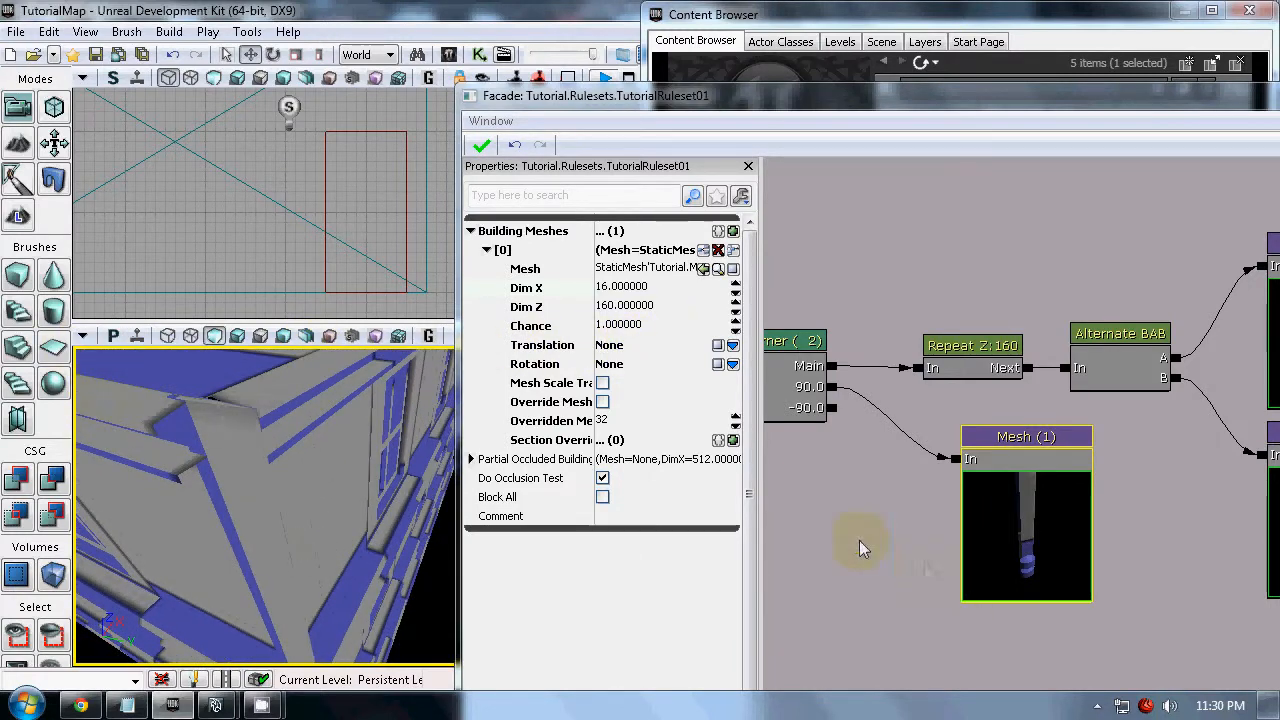
pyautogui.moveTo(262, 541)
pyautogui.mouseDown(button='right')
pyautogui.moveTo(86, 670)
pyautogui.moveTo(152, 672)
pyautogui.moveTo(158, 640)
pyautogui.mouseUp(button='right')
pyautogui.moveTo(393, 560); pyautogui.dragTo(75, 563)
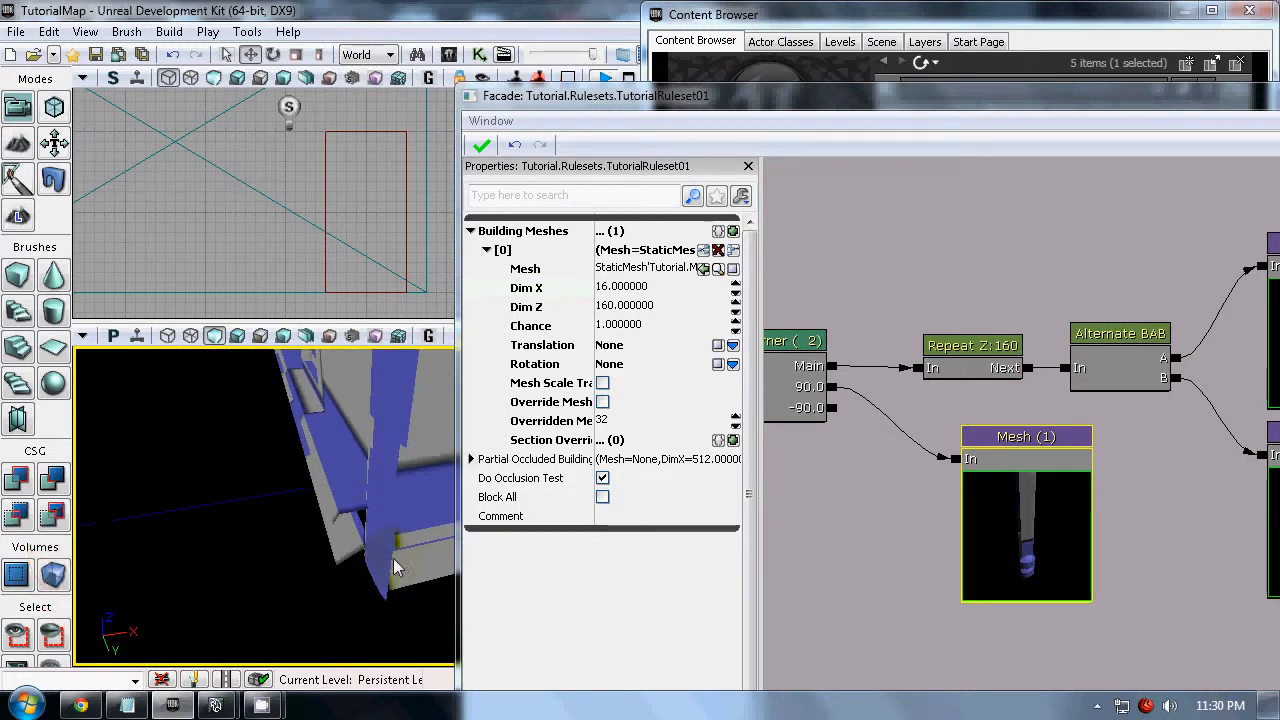
# Add a Repeat node and wire it between the Corner node's 90.0 output and the corner Mesh node
pyautogui.rightClick(873, 507)
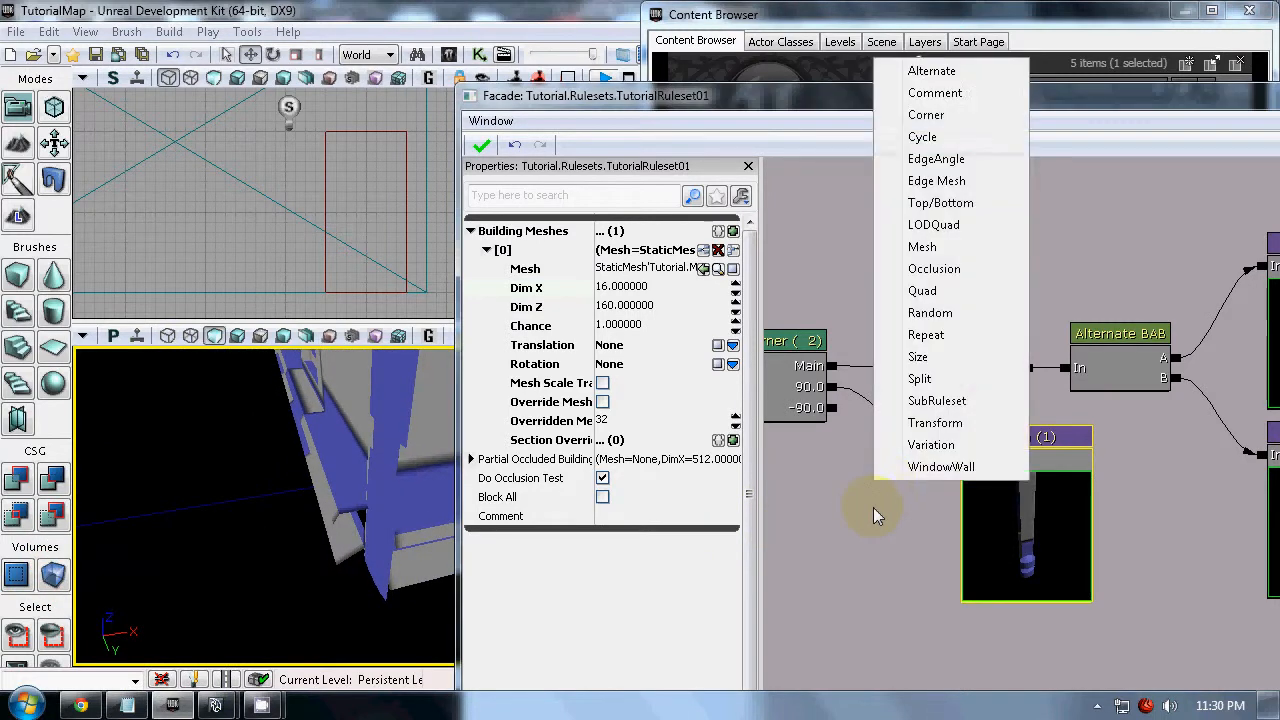
pyautogui.click(955, 335)
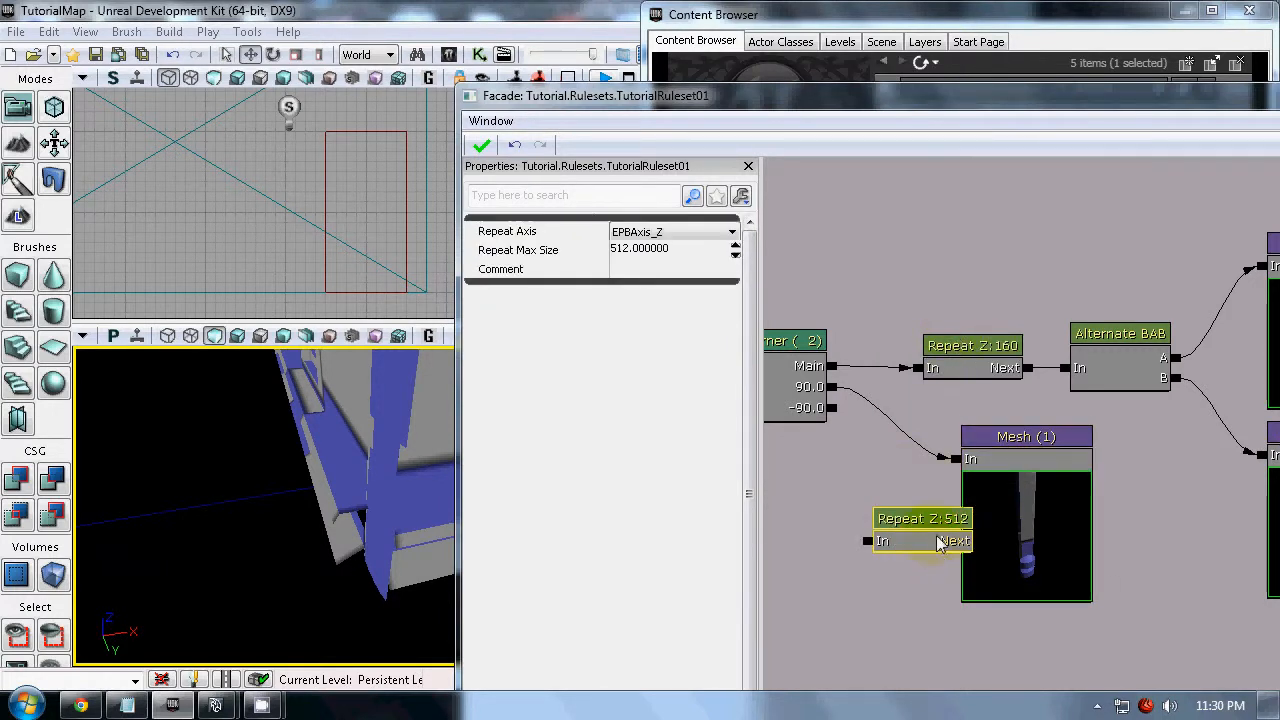
pyautogui.keyDown('ctrl'); pyautogui.moveTo(877, 522); pyautogui.dragTo(863, 511); pyautogui.keyUp('ctrl')
pyautogui.moveTo(997, 574); pyautogui.dragTo(918, 504)
pyautogui.click(947, 424)
pyautogui.keyDown('ctrl'); pyautogui.moveTo(946, 420); pyautogui.dragTo(991, 438); pyautogui.keyUp('ctrl')
pyautogui.moveTo(883, 461); pyautogui.dragTo(922, 407)
pyautogui.moveTo(858, 511); pyautogui.dragTo(1007, 501)
pyautogui.moveTo(919, 450); pyautogui.dragTo(919, 451)
pyautogui.moveTo(465, 502); pyautogui.dragTo(476, 679)
pyautogui.moveTo(370, 603); pyautogui.dragTo(473, 592, button='right')
# Set the new Repeat node's Repeat Max Size to 160
pyautogui.click(1146, 470)
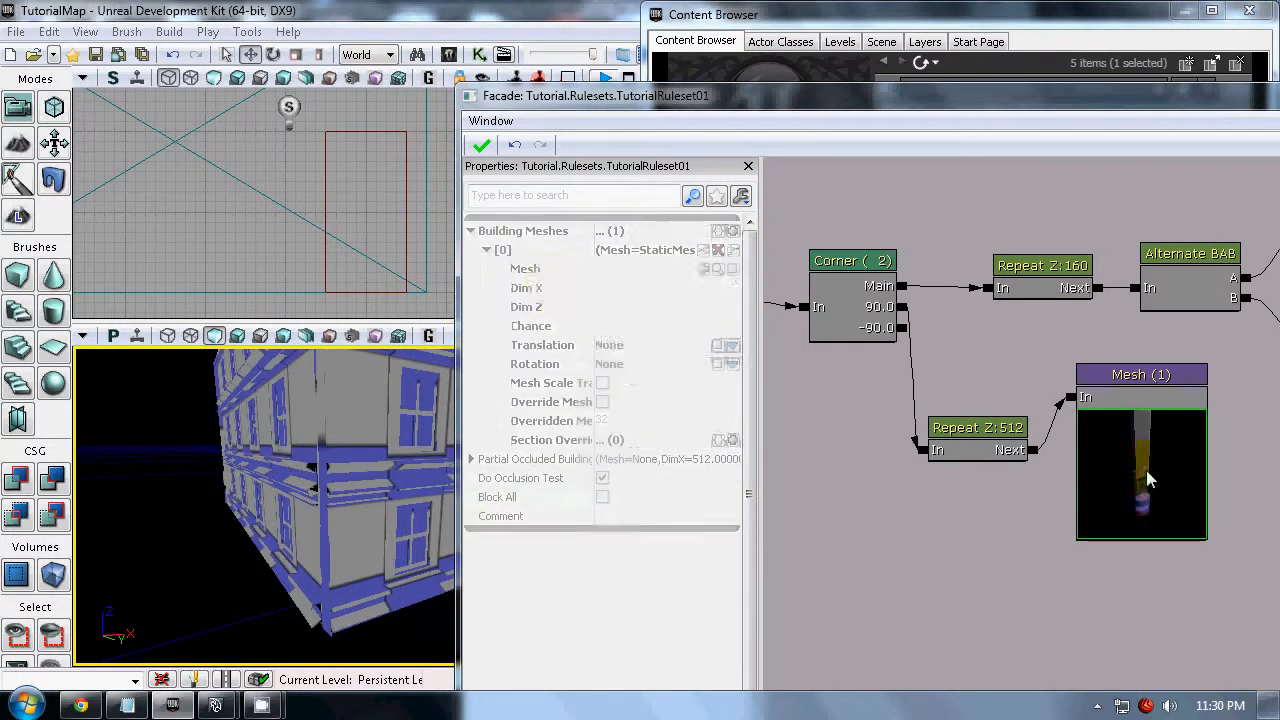
pyautogui.click(975, 438)
pyautogui.click(642, 249)
pyautogui.write('160')
pyautogui.press('Return')
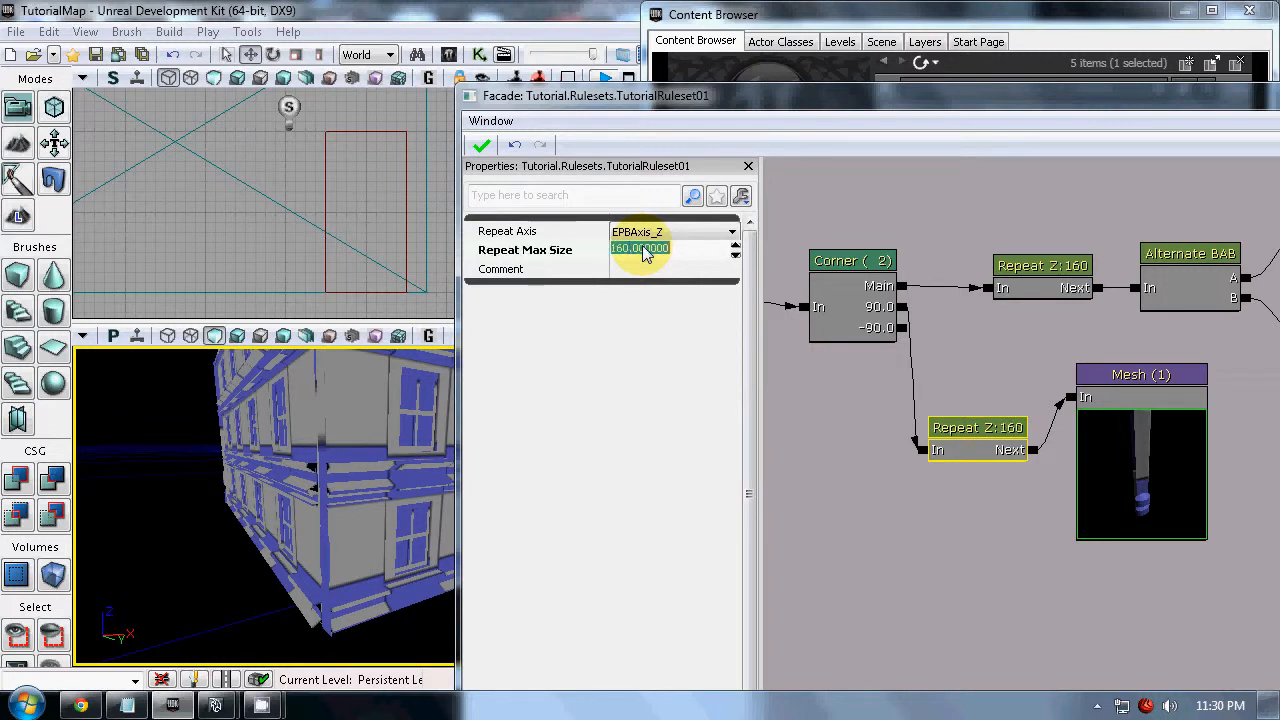
# Reapply the ruleset and examine how the corner mesh repeats up the building's edge
pyautogui.click(481, 147)
pyautogui.moveTo(357, 552)
pyautogui.mouseDown()
pyautogui.moveTo(466, 614)
pyautogui.moveTo(360, 505)
pyautogui.moveTo(331, 354)
pyautogui.moveTo(289, 363)
pyautogui.moveTo(262, 412)
pyautogui.moveTo(207, 355)
pyautogui.moveTo(140, 347)
pyautogui.mouseUp()
pyautogui.moveTo(82, 355); pyautogui.dragTo(106, 365, button='right')
pyautogui.moveTo(330, 436)
pyautogui.mouseDown()
pyautogui.moveTo(307, 463)
pyautogui.moveTo(251, 429)
pyautogui.moveTo(300, 443)
pyautogui.mouseUp()
pyautogui.moveTo(300, 443); pyautogui.dragTo(300, 371, button='right')
pyautogui.moveTo(300, 371)
pyautogui.mouseDown()
pyautogui.moveTo(352, 427)
pyautogui.moveTo(346, 353)
pyautogui.mouseUp()
pyautogui.moveTo(346, 353); pyautogui.dragTo(193, 382, button='right')
pyautogui.moveTo(193, 382)
pyautogui.mouseDown()
pyautogui.moveTo(75, 375)
pyautogui.moveTo(240, 437)
pyautogui.mouseUp()
pyautogui.moveTo(240, 437); pyautogui.dragTo(266, 437, button='right')
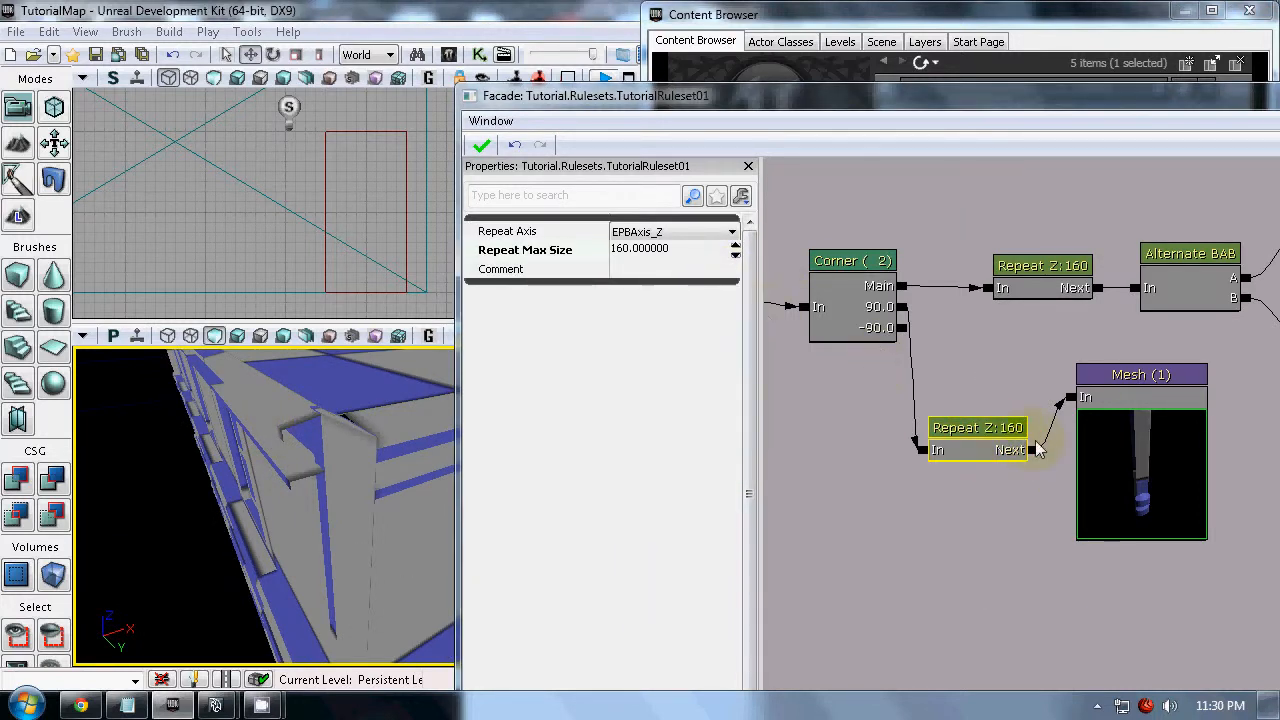
# Set the corner Mesh node's Dim X to 2 and reapply the ruleset
pyautogui.click(1166, 441)
pyautogui.click(655, 287)
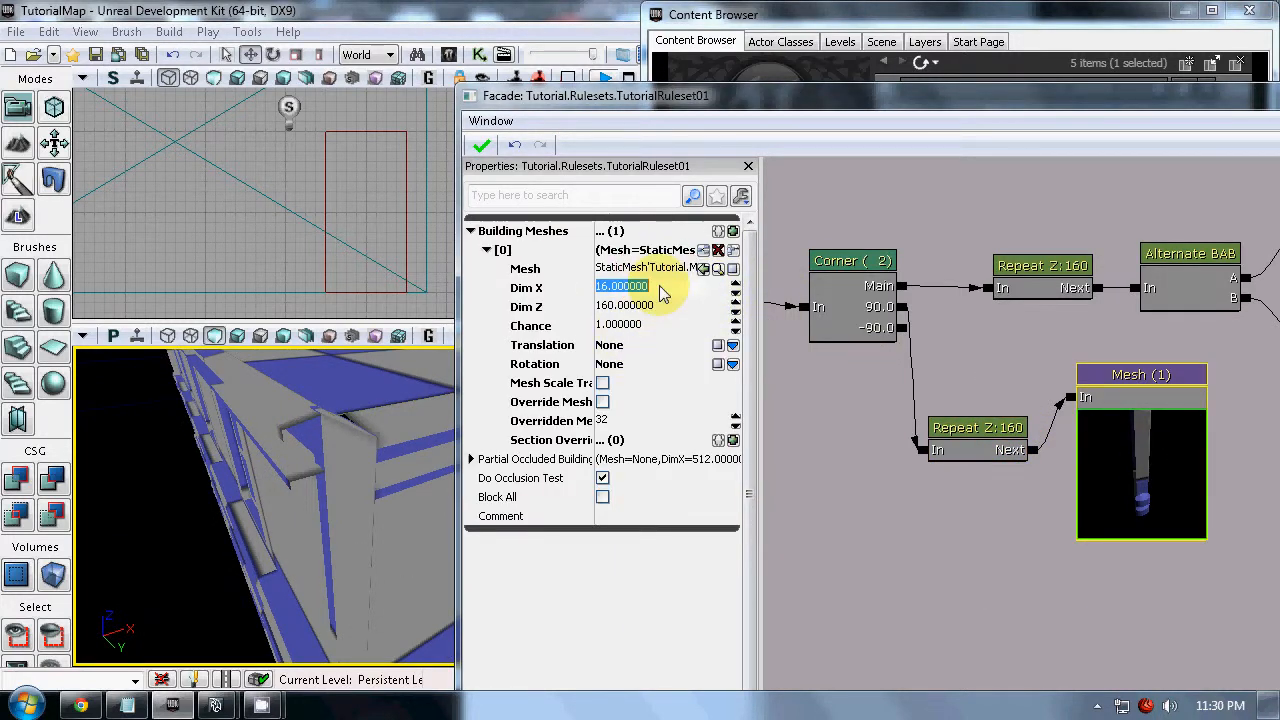
pyautogui.click(481, 146)
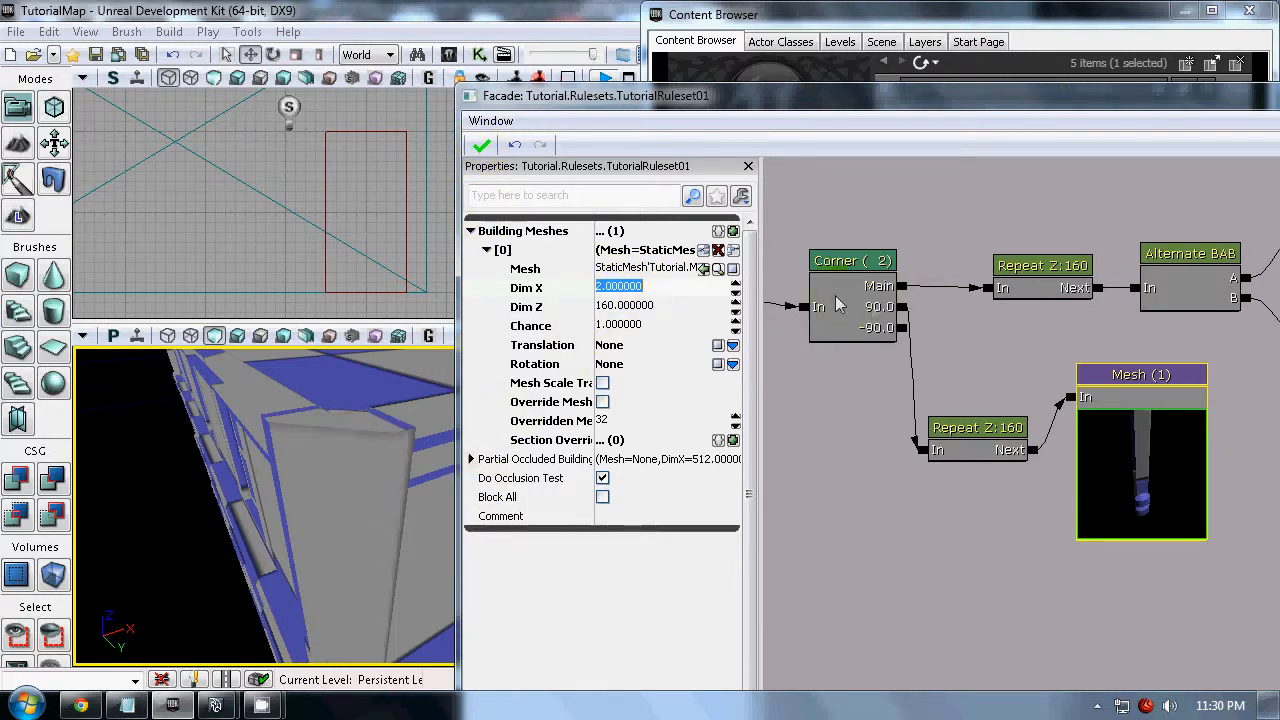
# Rearrange the Corner, lower Repeat and corner Mesh nodes into a tidier layout
pyautogui.click(884, 261)
pyautogui.moveTo(975, 428); pyautogui.dragTo(985, 354)
pyautogui.moveTo(1020, 514); pyautogui.dragTo(898, 442)
pyautogui.moveTo(1053, 382); pyautogui.dragTo(1157, 377)
pyautogui.moveTo(856, 270); pyautogui.dragTo(908, 274)
# Examine the building's finished corners up close and from several sides in the perspective viewport
pyautogui.moveTo(345, 510)
pyautogui.mouseDown()
pyautogui.moveTo(365, 656)
pyautogui.moveTo(413, 673)
pyautogui.moveTo(396, 673)
pyautogui.moveTo(348, 514)
pyautogui.mouseUp()
pyautogui.moveTo(348, 514); pyautogui.dragTo(349, 410, button='right')
pyautogui.moveTo(349, 408); pyautogui.dragTo(497, 438)
pyautogui.moveTo(497, 438); pyautogui.dragTo(77, 634, button='right')
pyautogui.moveTo(77, 634); pyautogui.dragTo(90, 360)
pyautogui.moveTo(90, 360); pyautogui.dragTo(75, 592, button='right')
pyautogui.moveTo(75, 592); pyautogui.dragTo(298, 670)
pyautogui.moveTo(298, 670); pyautogui.dragTo(268, 492, button='right')
pyautogui.moveTo(268, 492); pyautogui.dragTo(365, 515)
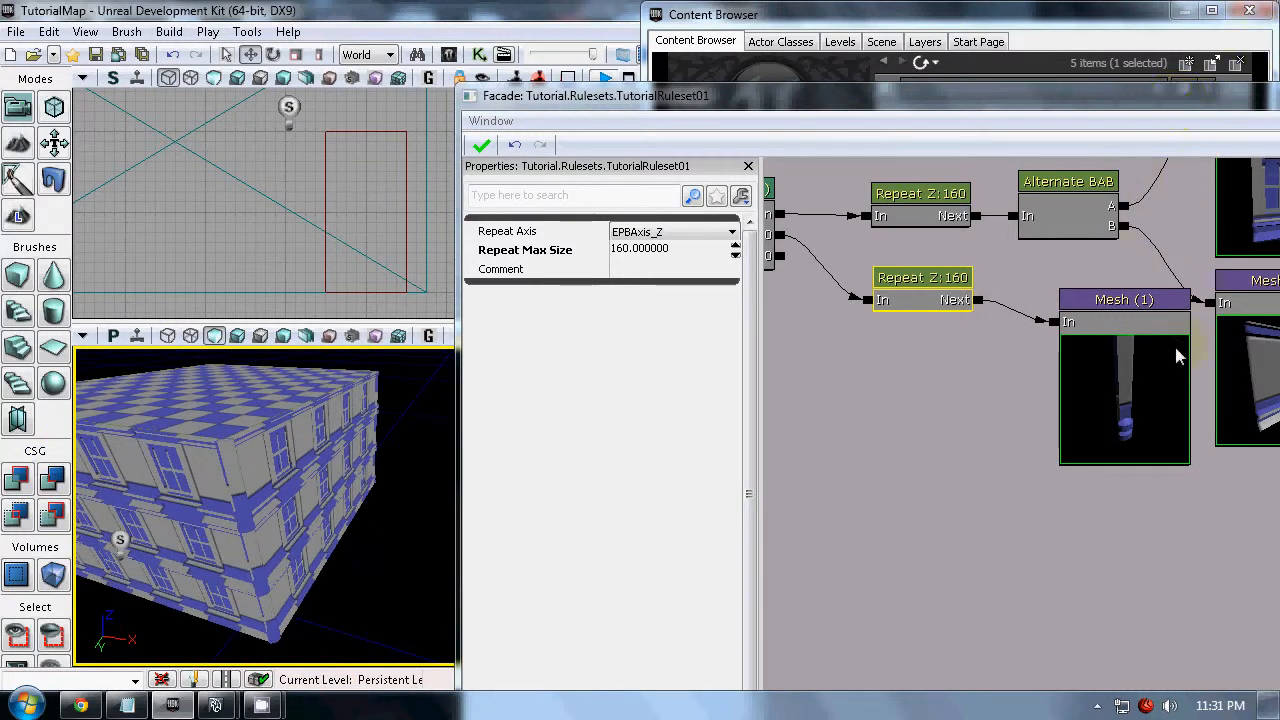
# Add a Cycle node to the ruleset in the empty space below the lower Repeat node
pyautogui.click(1135, 395)
pyautogui.moveTo(1136, 390); pyautogui.dragTo(1065, 347)
pyautogui.scroll(-4, 857, 397)
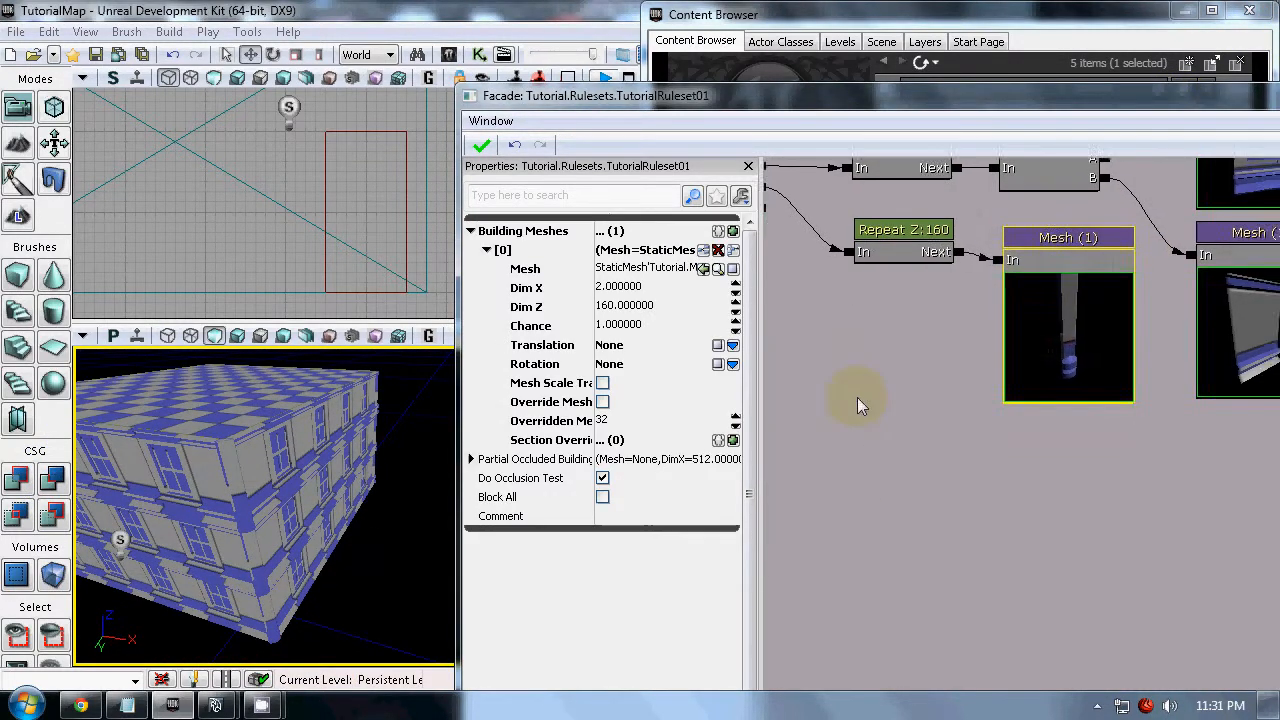
pyautogui.moveTo(840, 372); pyautogui.dragTo(935, 439)
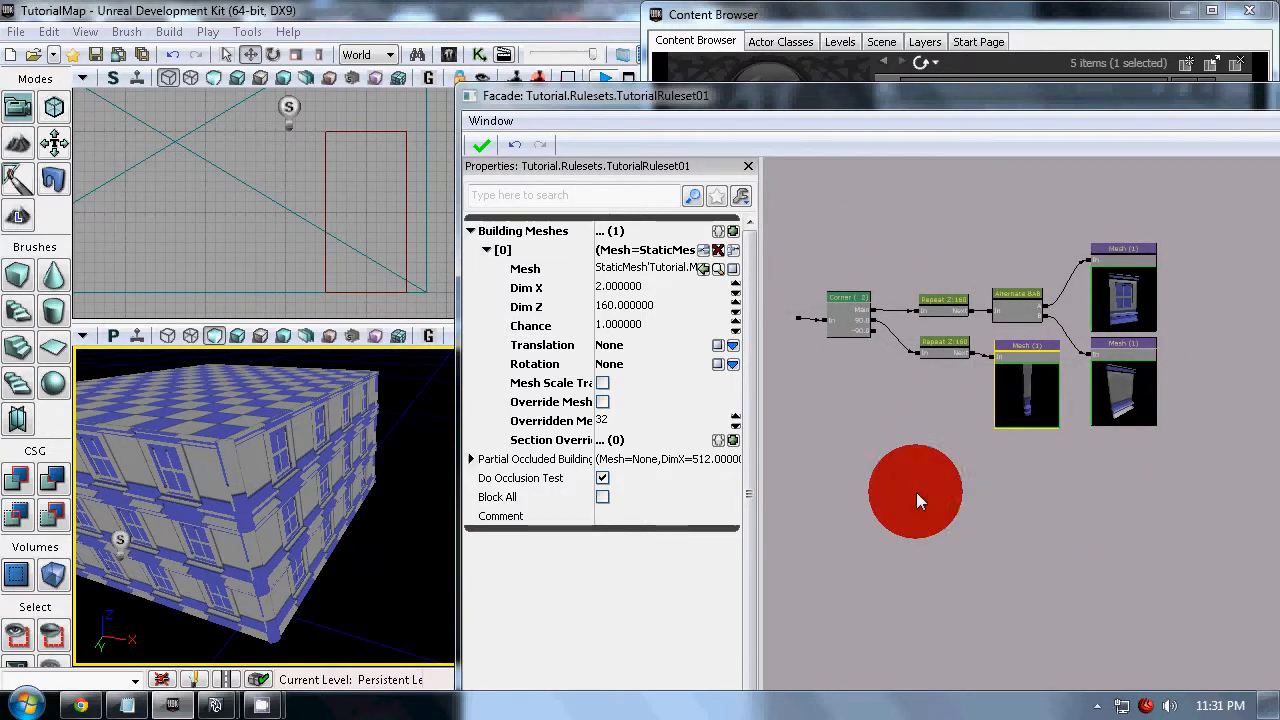
pyautogui.scroll(3, 916, 492)
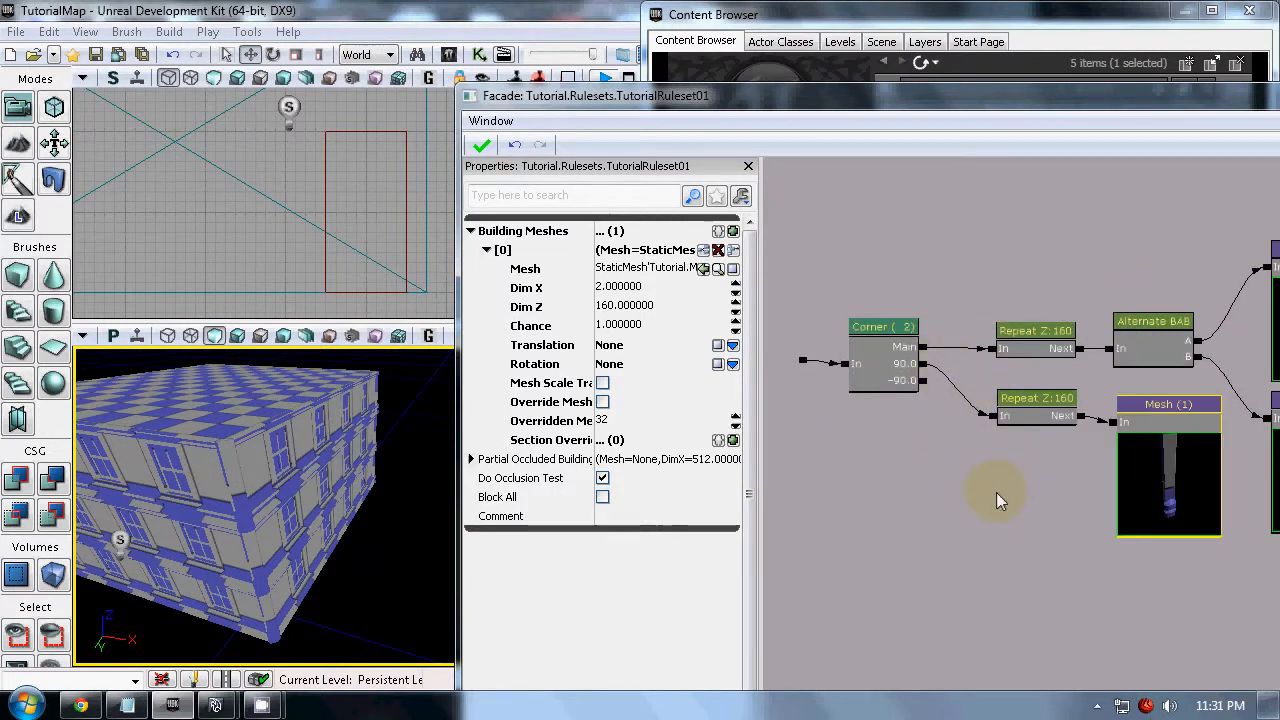
pyautogui.moveTo(408, 493); pyautogui.dragTo(293, 455, button='right')
pyautogui.click(922, 446)
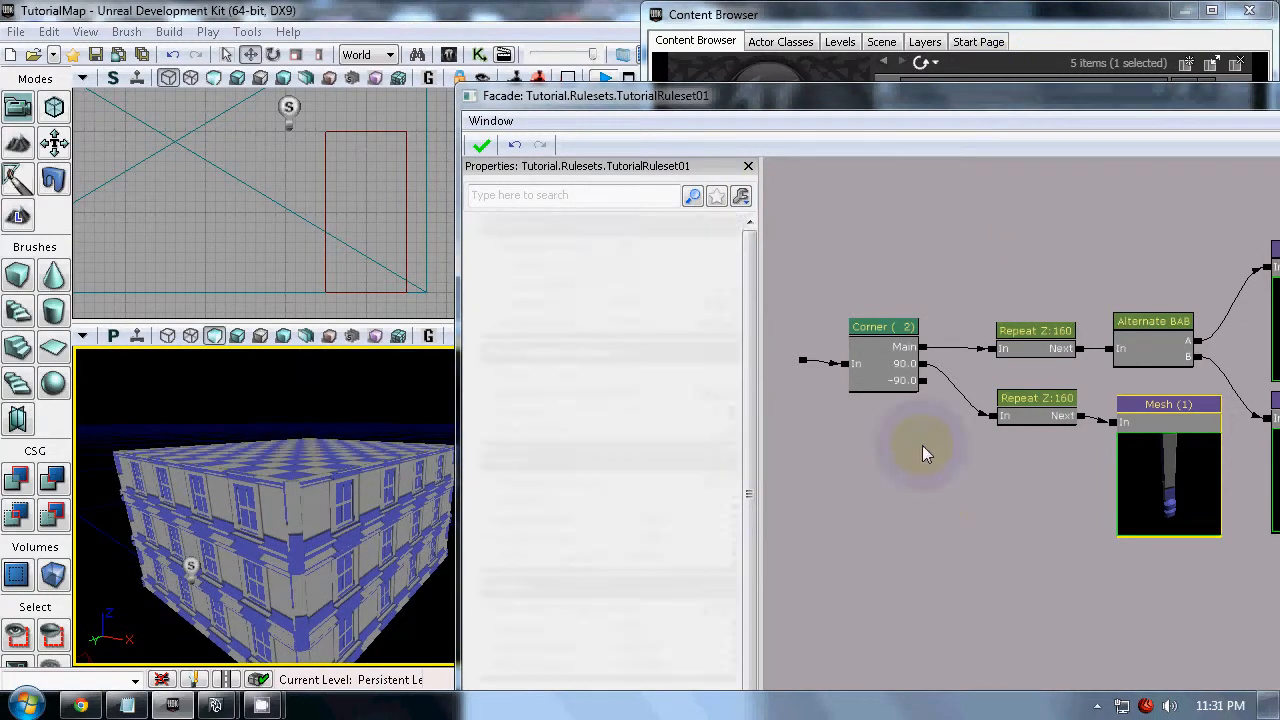
pyautogui.rightClick(922, 445)
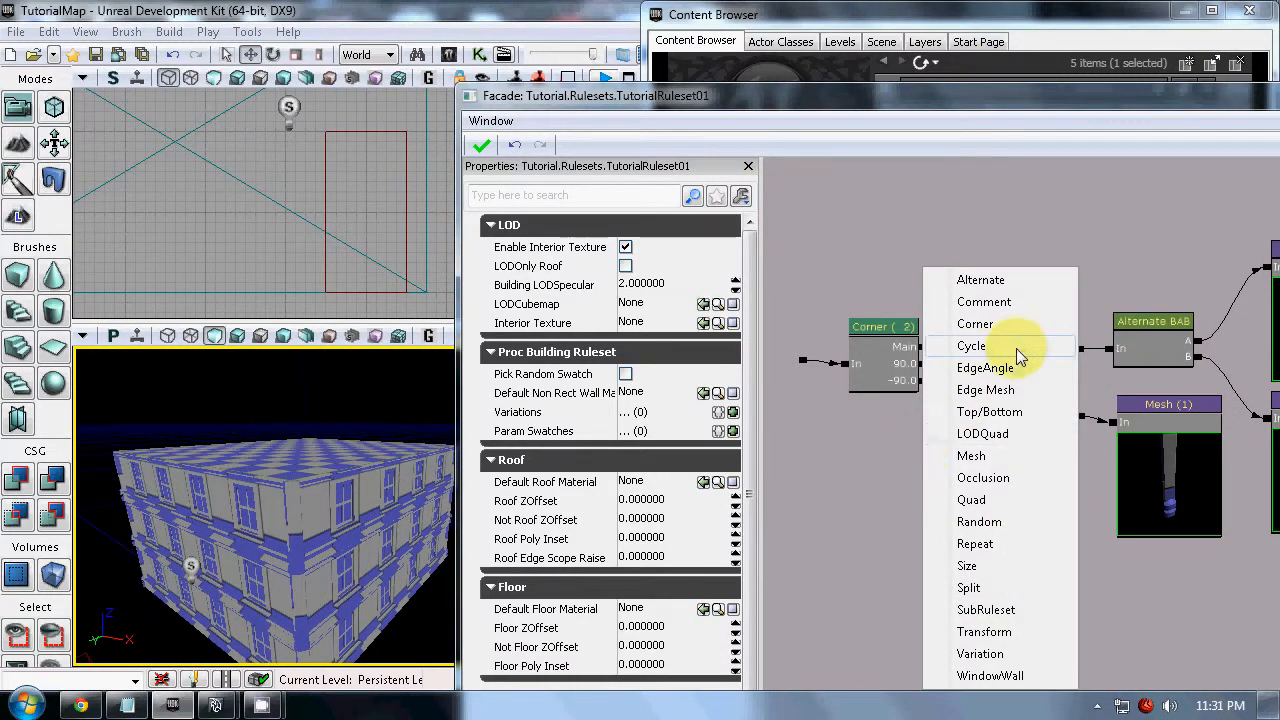
pyautogui.click(975, 346)
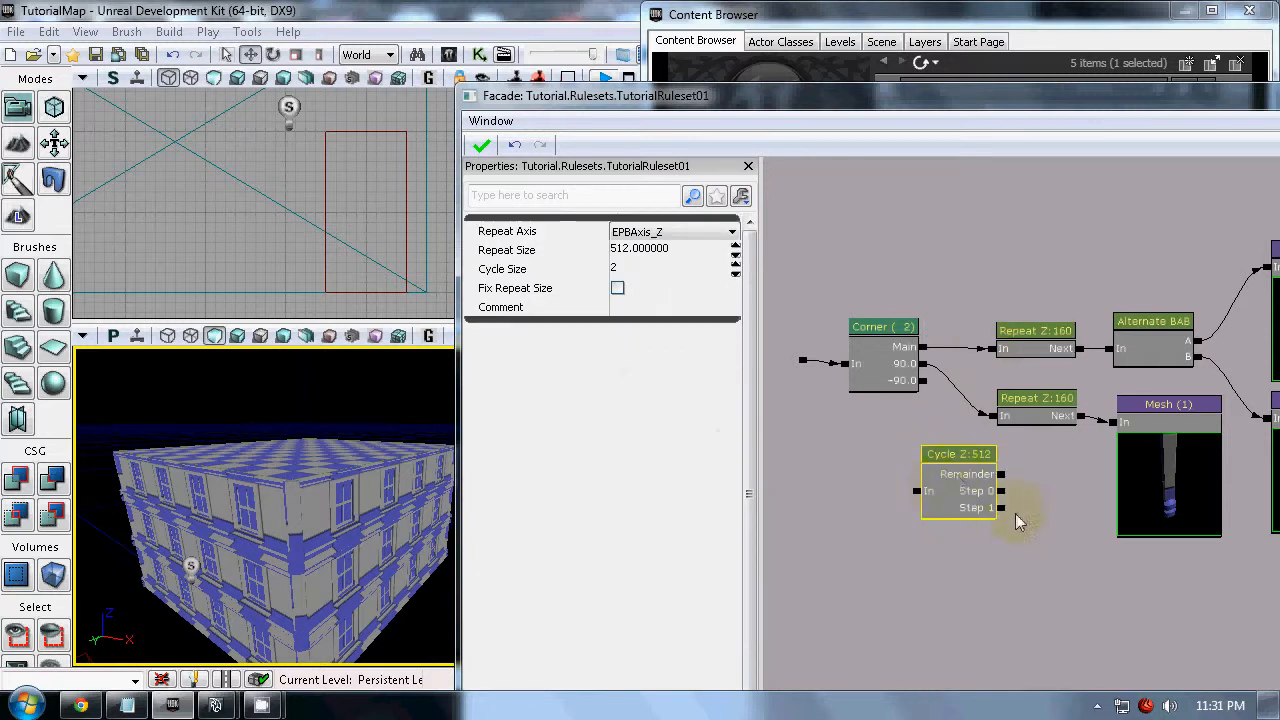
# Set the Cycle node's Repeat Size to 32 and Cycle Size to 10, with Fix Repeat Size enabled
pyautogui.click(974, 506)
pyautogui.click(967, 484)
pyautogui.moveTo(1052, 551); pyautogui.dragTo(981, 529)
pyautogui.scroll(-1, 933, 527)
pyautogui.click(908, 499)
pyautogui.click(913, 486)
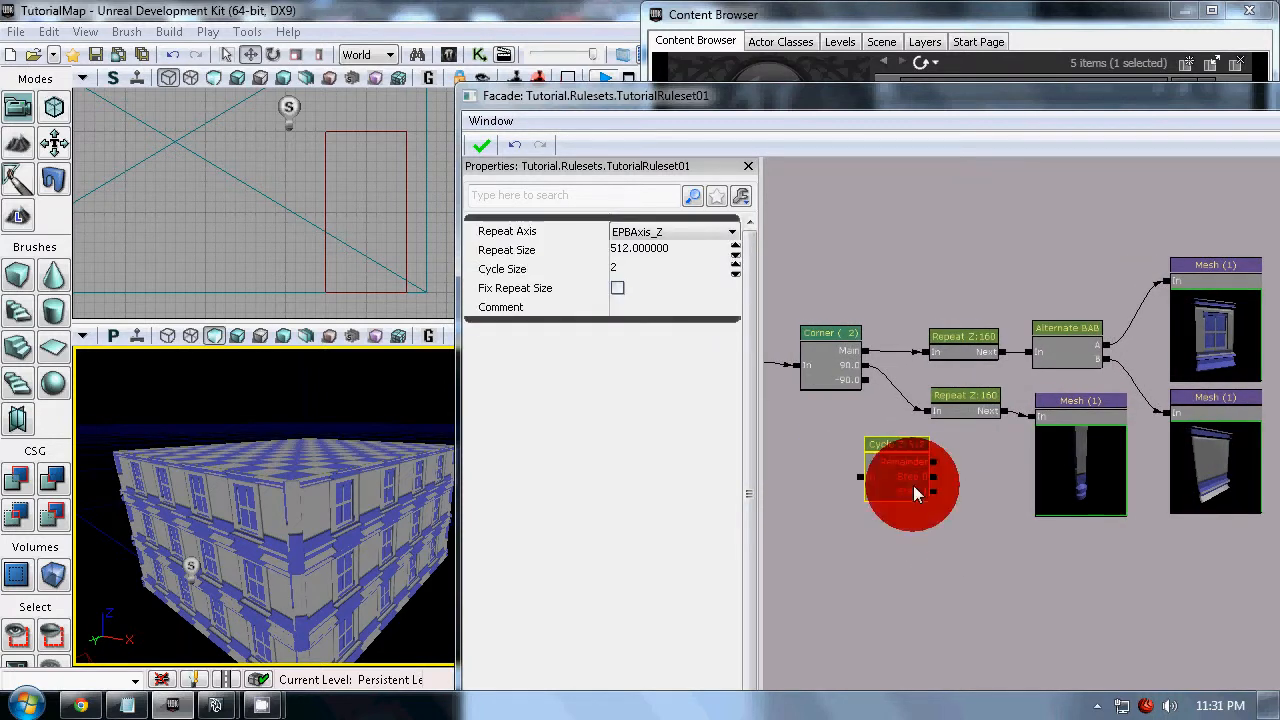
pyautogui.click(637, 270)
pyautogui.write('10')
pyautogui.press('Return')
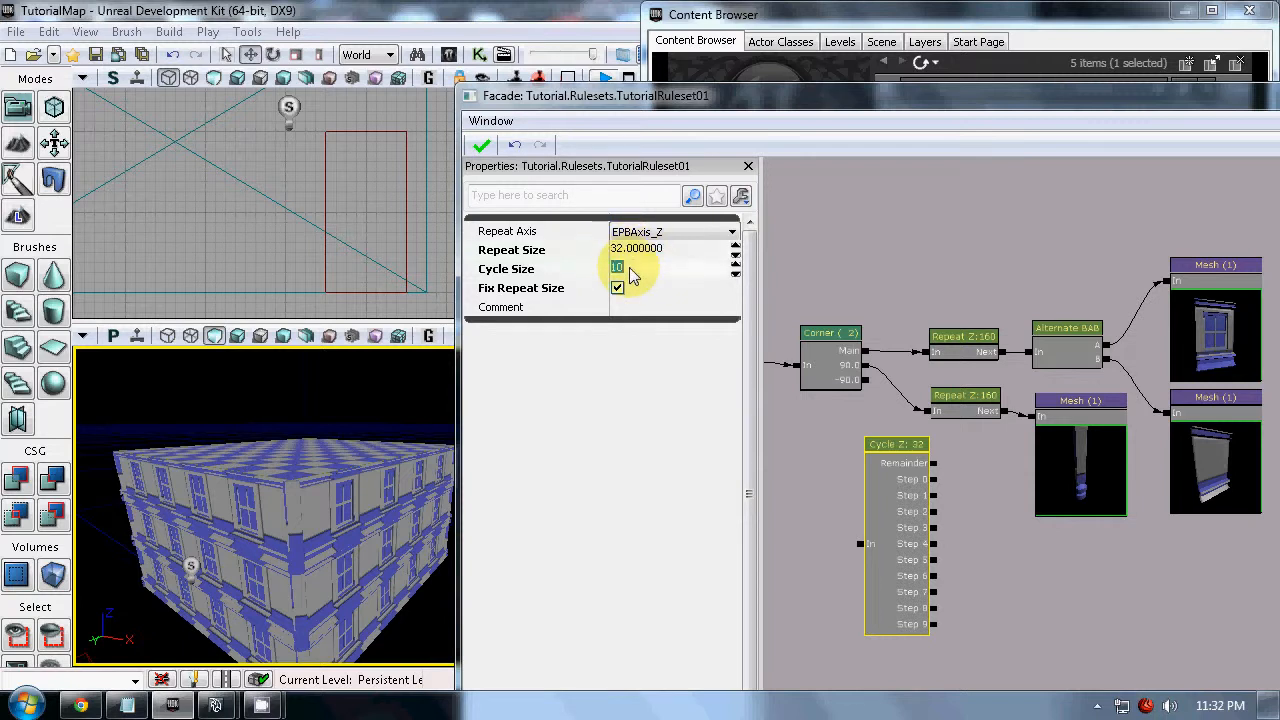
pyautogui.click(940, 452)
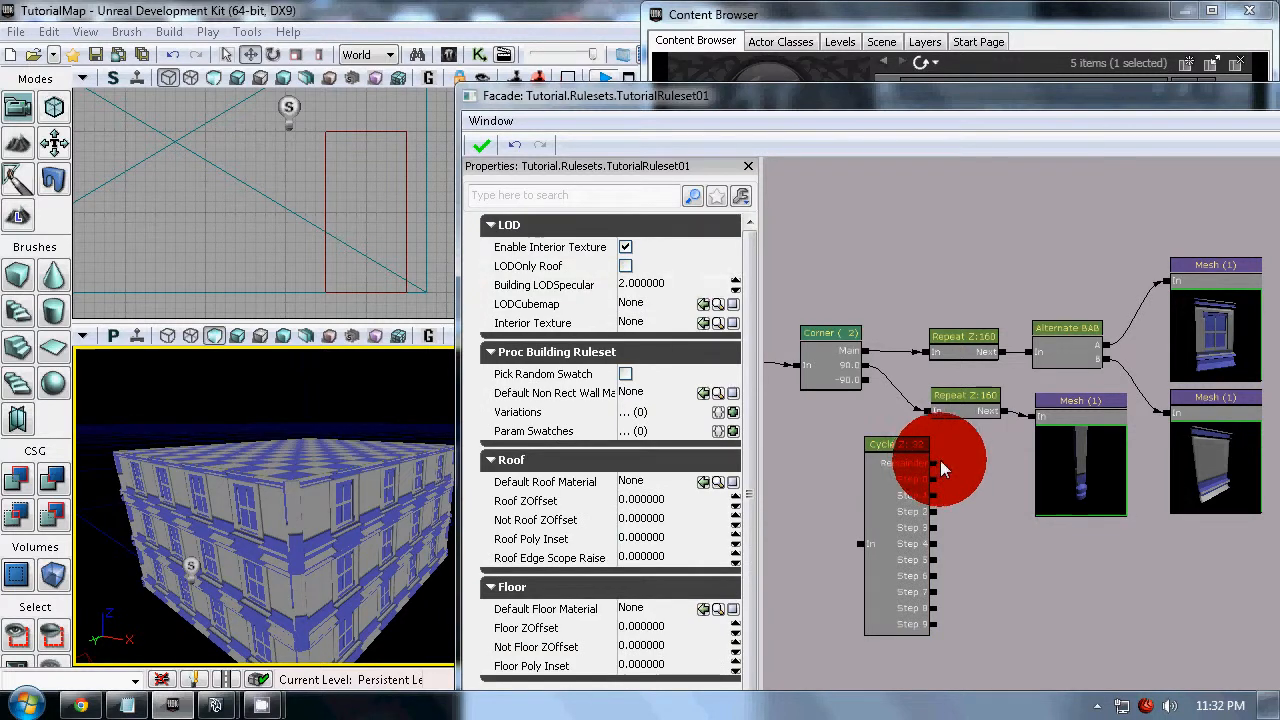
# Examine the Cycle node's Remainder and Step outputs together with its repeat and cycle properties
pyautogui.moveTo(980, 436); pyautogui.dragTo(1003, 431)
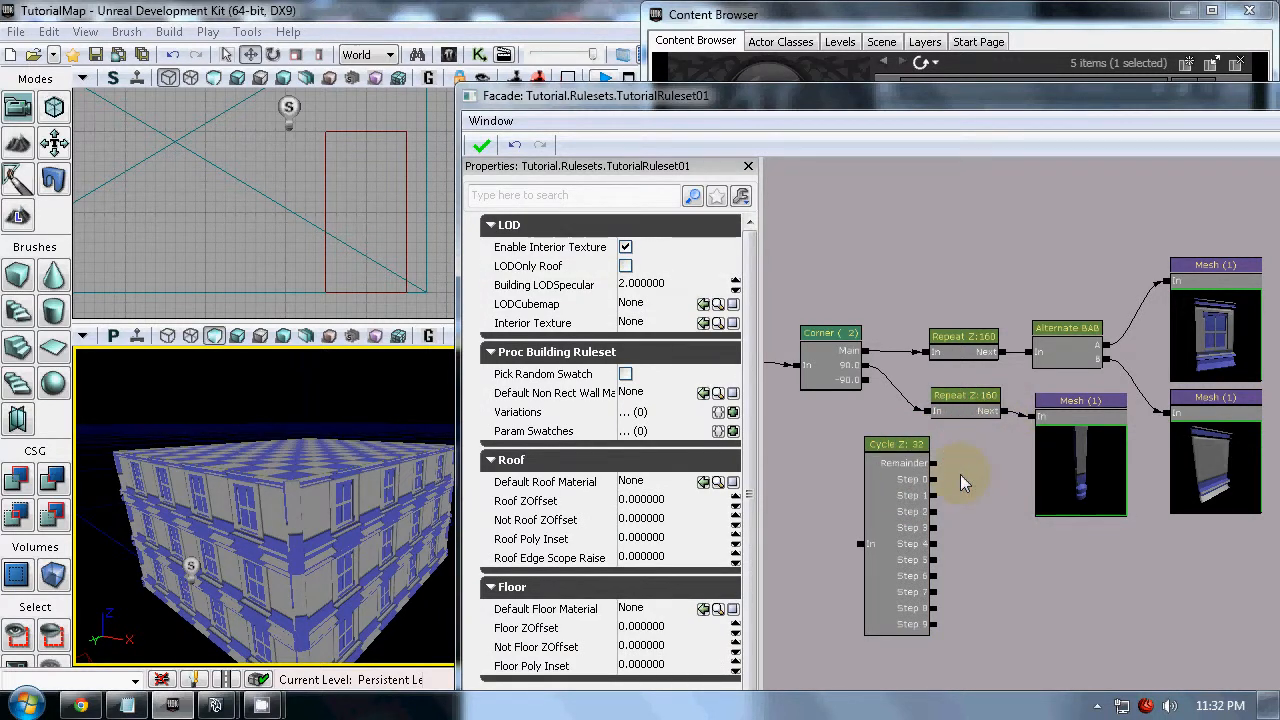
pyautogui.moveTo(934, 463); pyautogui.dragTo(962, 445)
pyautogui.click(924, 480)
pyautogui.click(657, 248)
pyautogui.click(977, 545)
pyautogui.click(914, 581)
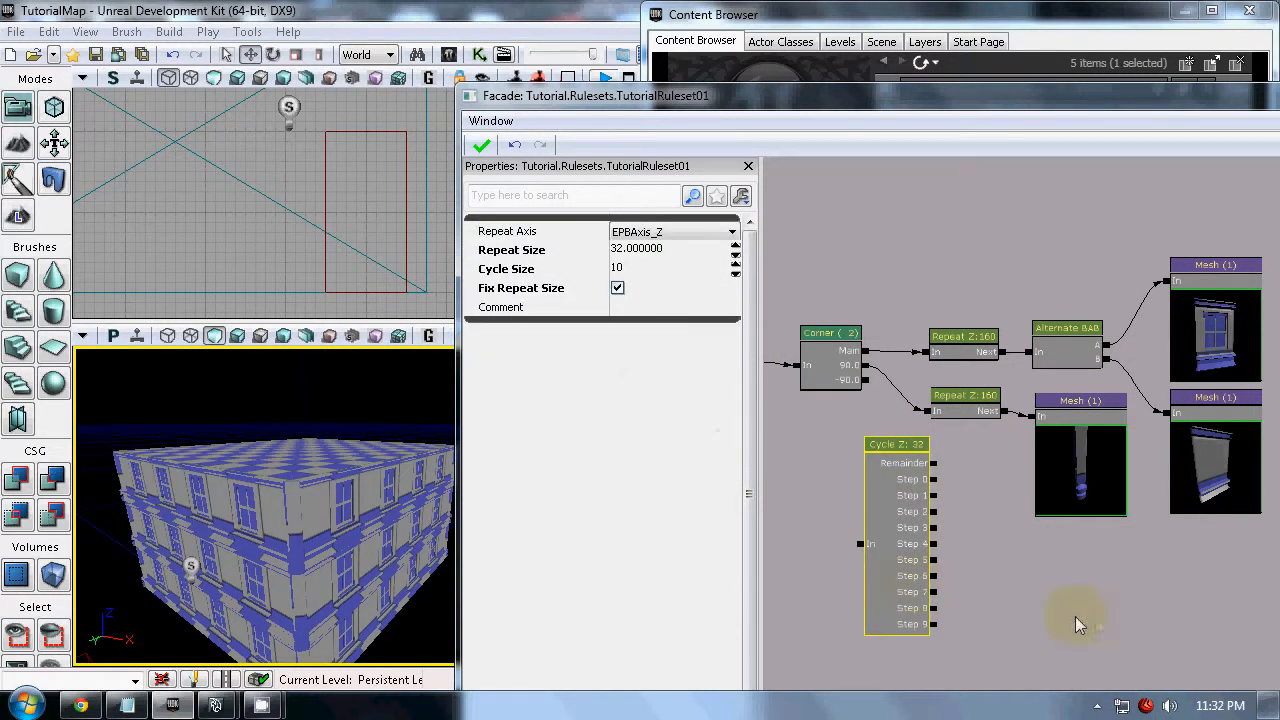
pyautogui.moveTo(1075, 616); pyautogui.dragTo(1029, 595)
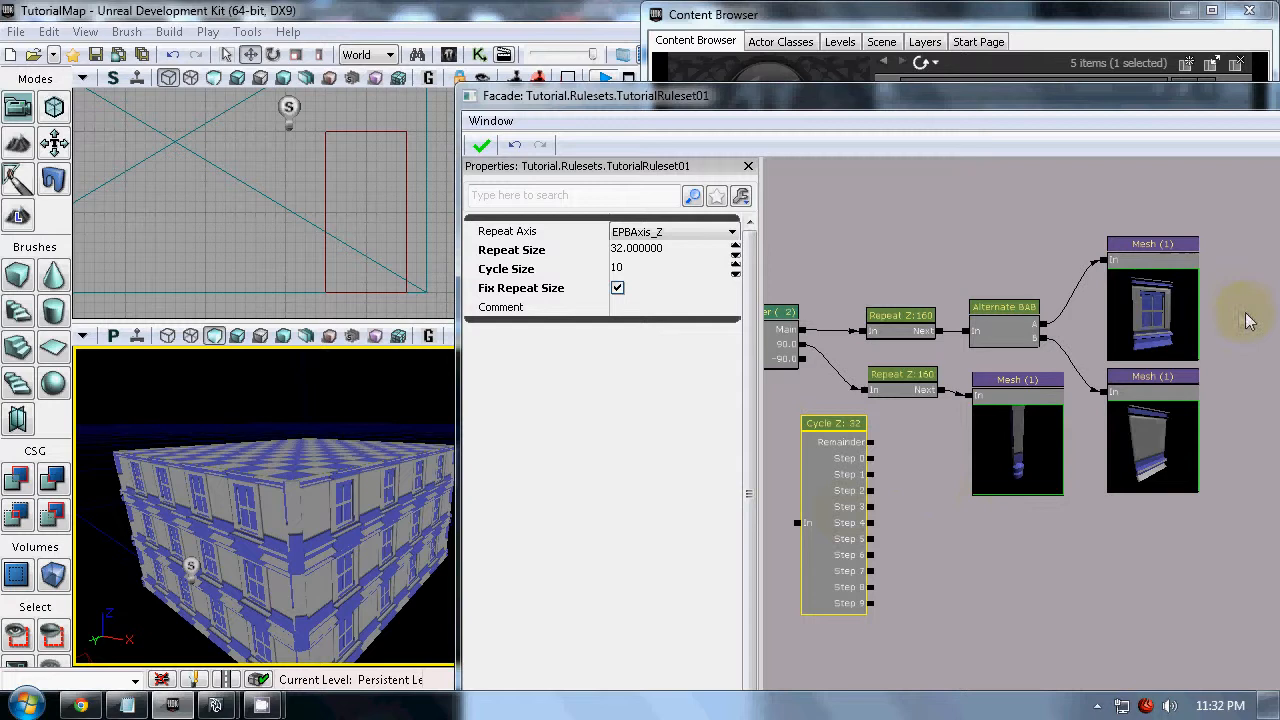
# Delete the Cycle node from the ruleset
pyautogui.moveTo(916, 556); pyautogui.dragTo(951, 557)
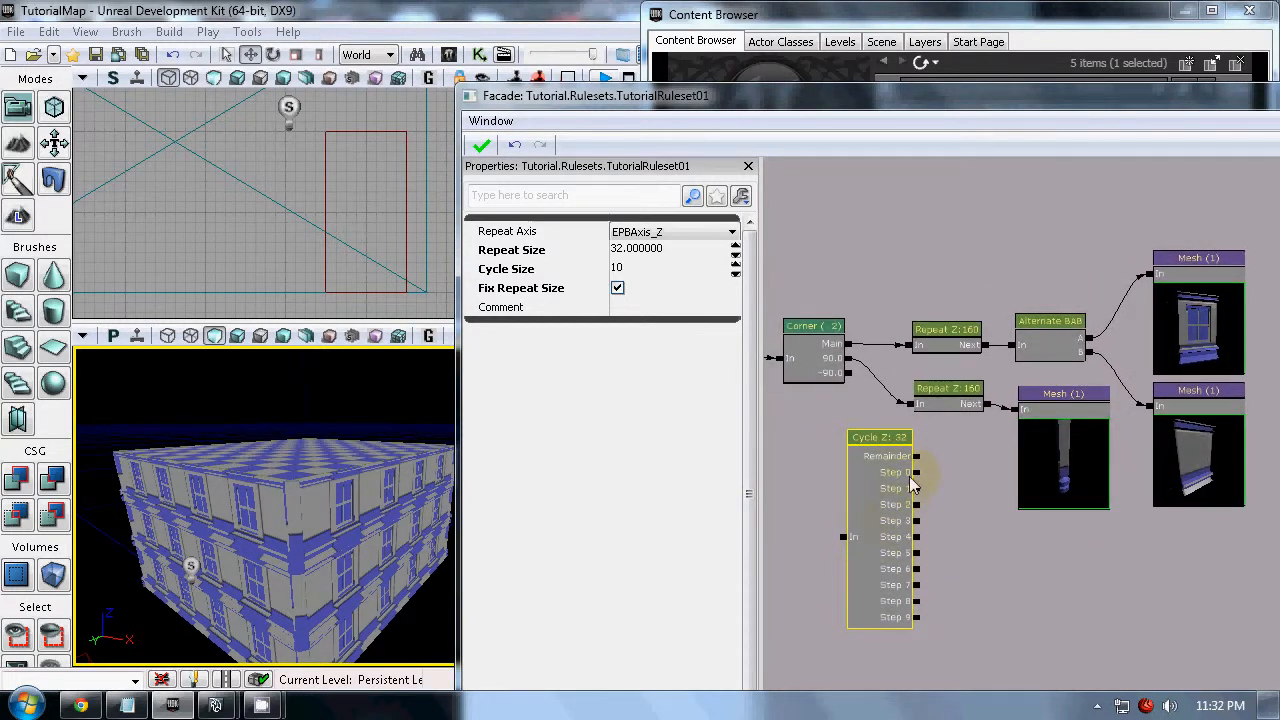
pyautogui.moveTo(884, 522); pyautogui.dragTo(931, 546)
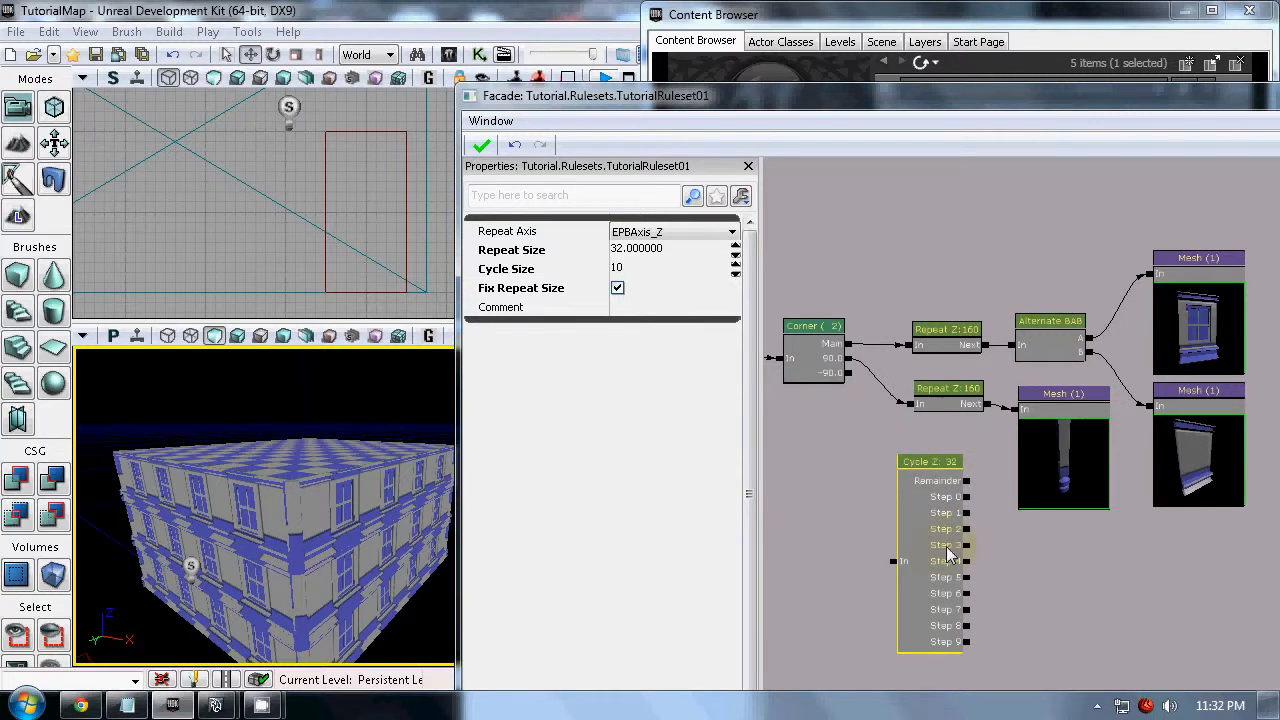
pyautogui.press('Delete')
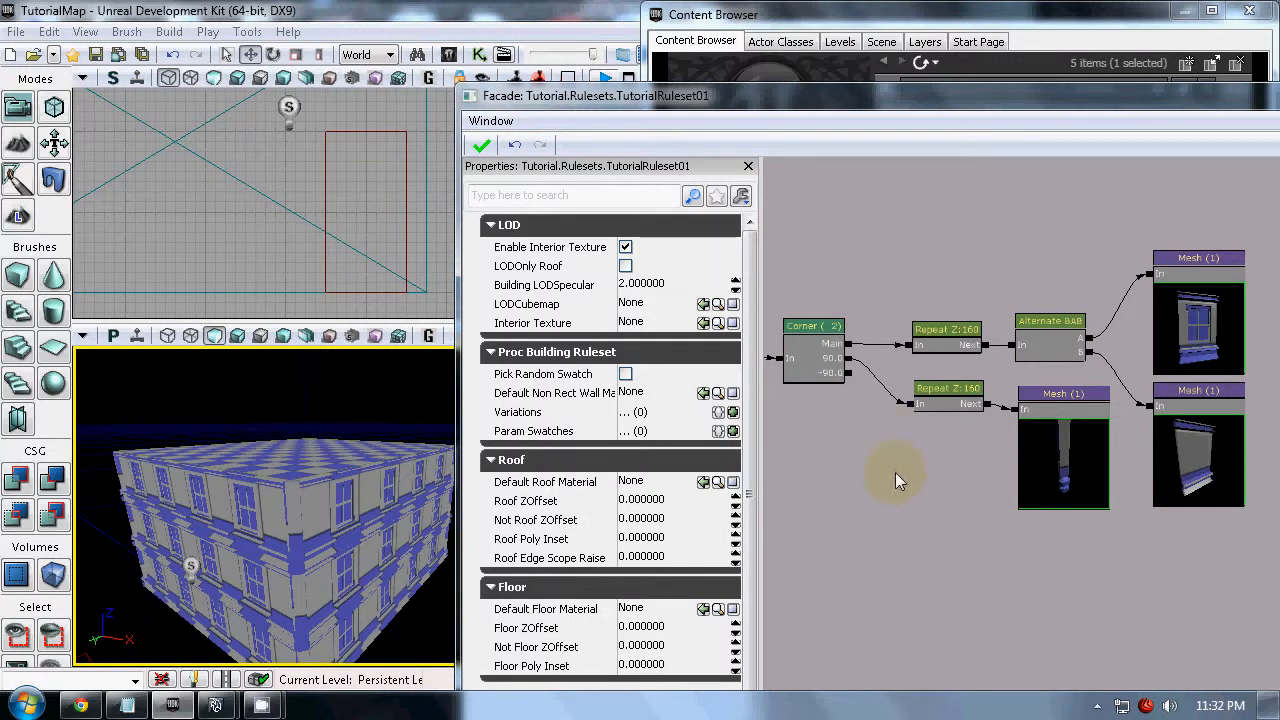
# Try out an EdgeAngle node below the lower Repeat node and check its Edge options
pyautogui.rightClick(895, 472)
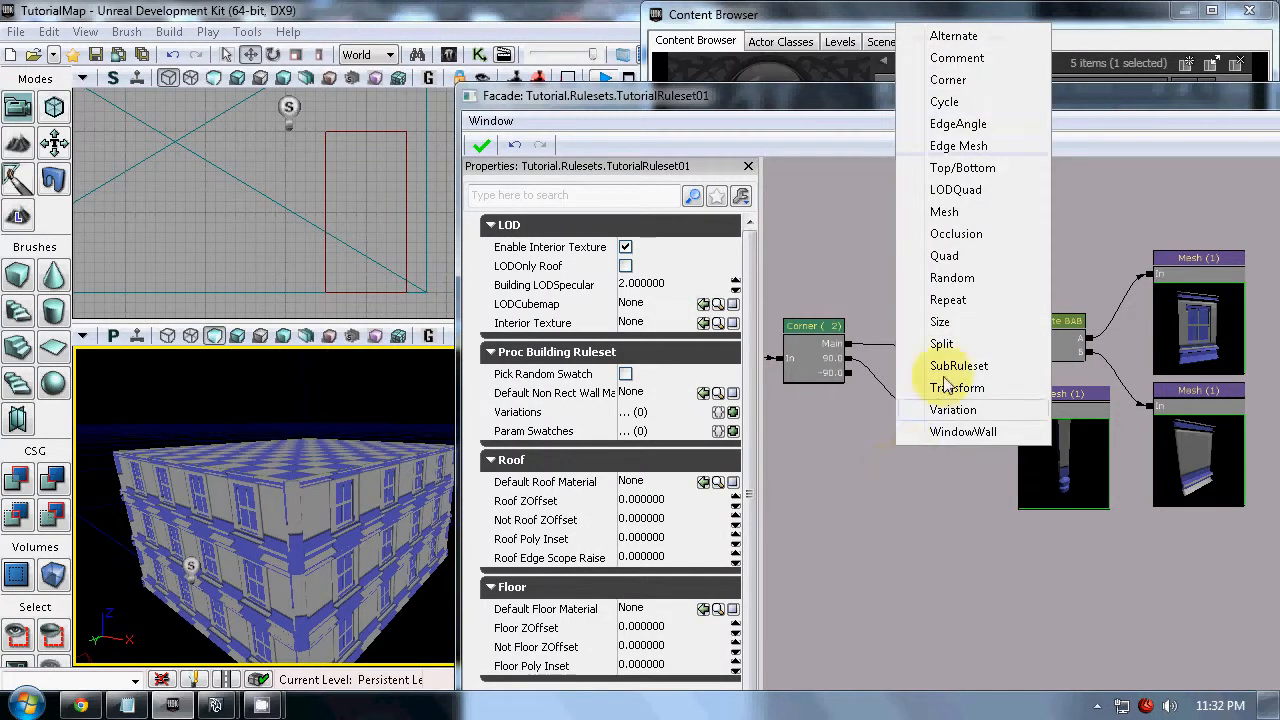
pyautogui.click(986, 128)
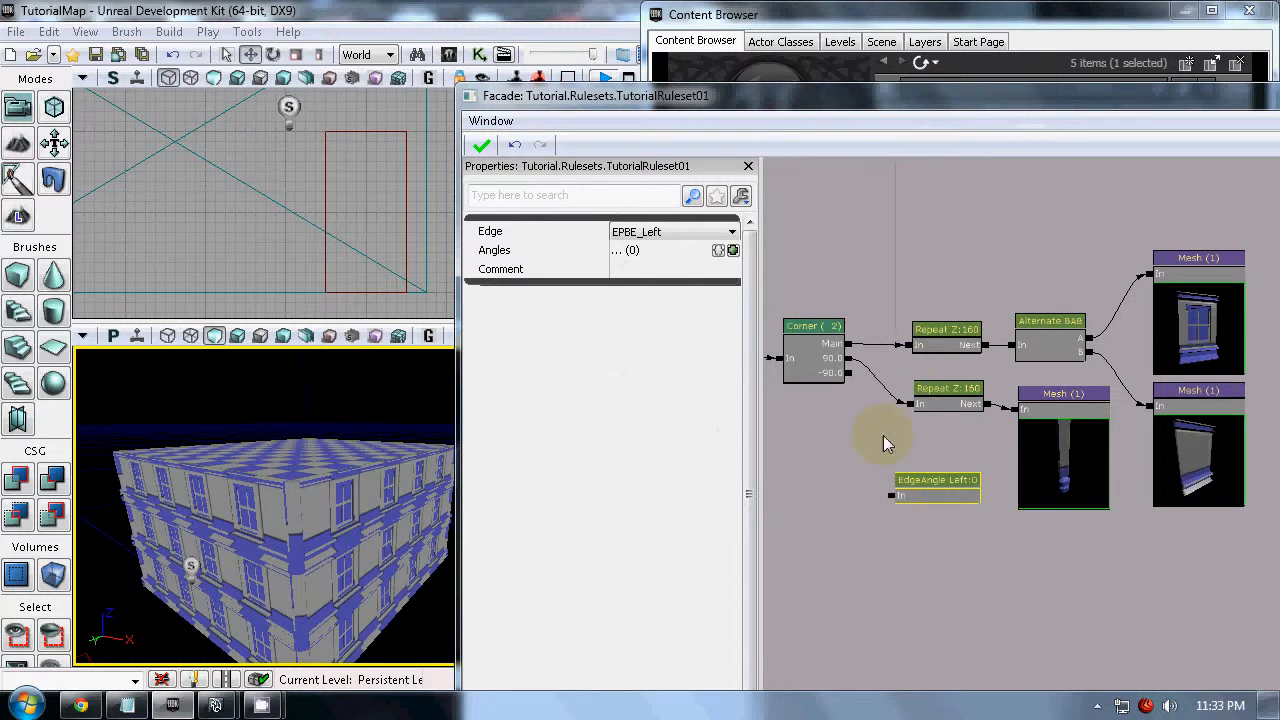
pyautogui.click(676, 232)
pyautogui.click(689, 300)
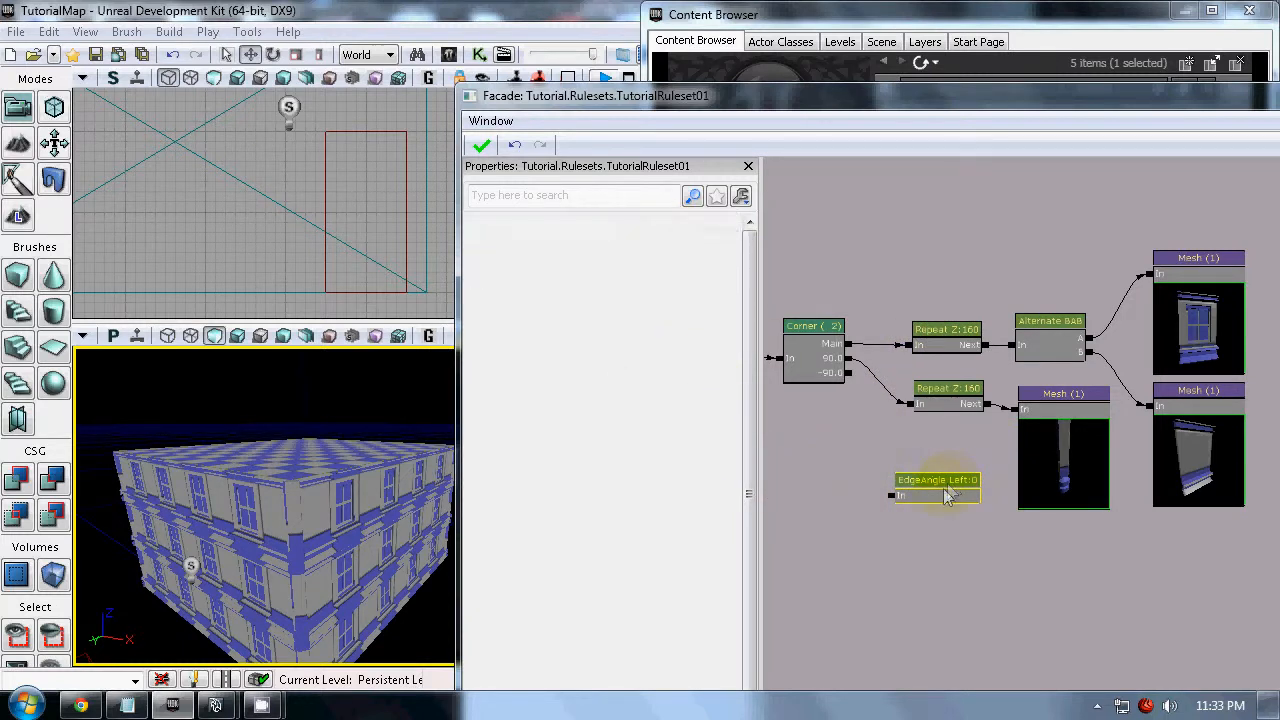
# Add a Top/Bottom node to the ruleset and shift the existing nodes away from the root to make room
pyautogui.rightClick(907, 467)
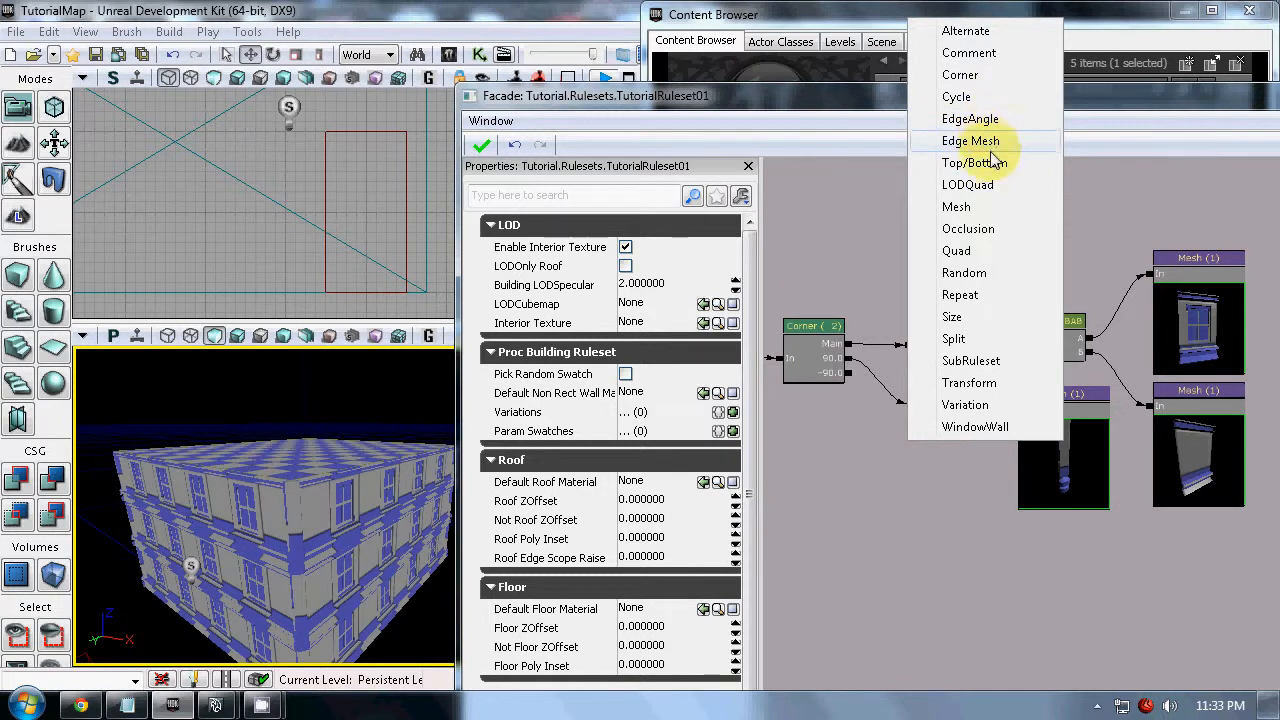
pyautogui.click(991, 157)
pyautogui.moveTo(821, 418); pyautogui.dragTo(875, 378)
pyautogui.scroll(-3, 875, 398)
pyautogui.keyDown('ctrl'); pyautogui.keyDown('alt'); pyautogui.moveTo(1161, 485); pyautogui.dragTo(863, 266); pyautogui.keyUp('alt'); pyautogui.keyUp('ctrl')
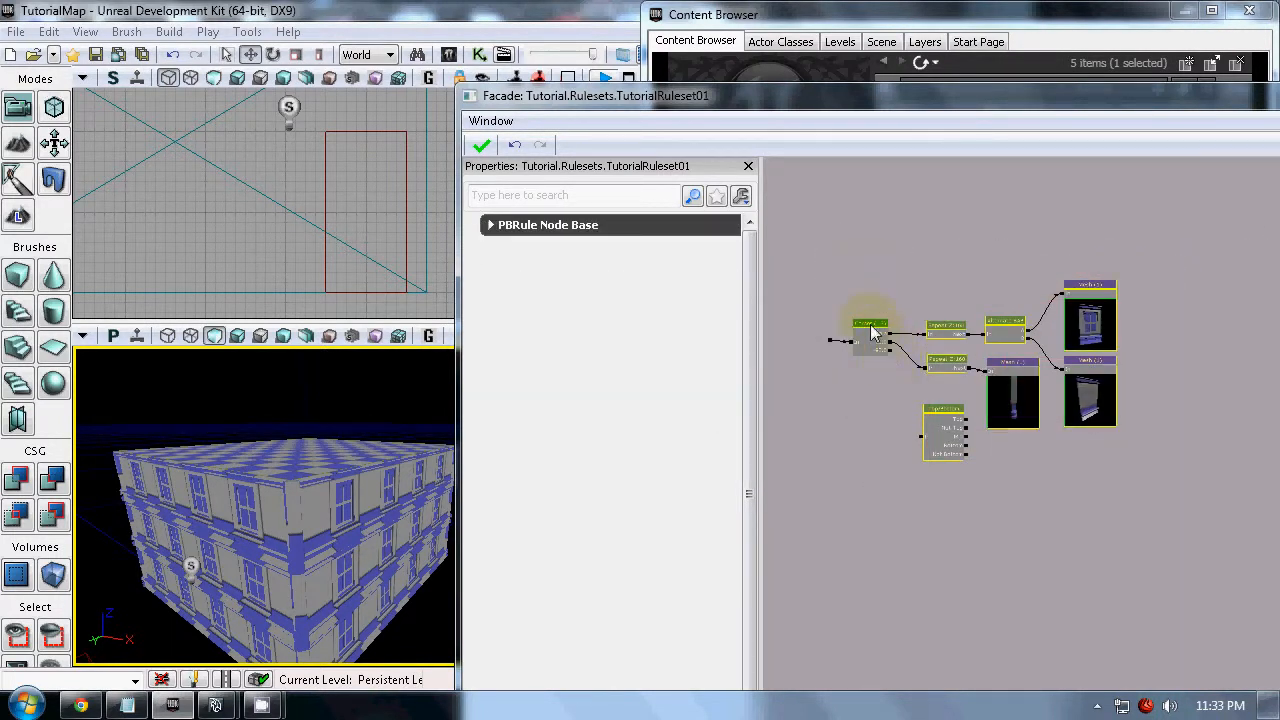
pyautogui.keyDown('ctrl'); pyautogui.moveTo(873, 328); pyautogui.dragTo(956, 337); pyautogui.keyUp('ctrl')
# Insert the Top/Bottom node ahead of the Corner node, wiring the root into its In and its Mid output into Corner
pyautogui.click(990, 415)
pyautogui.click(1025, 456)
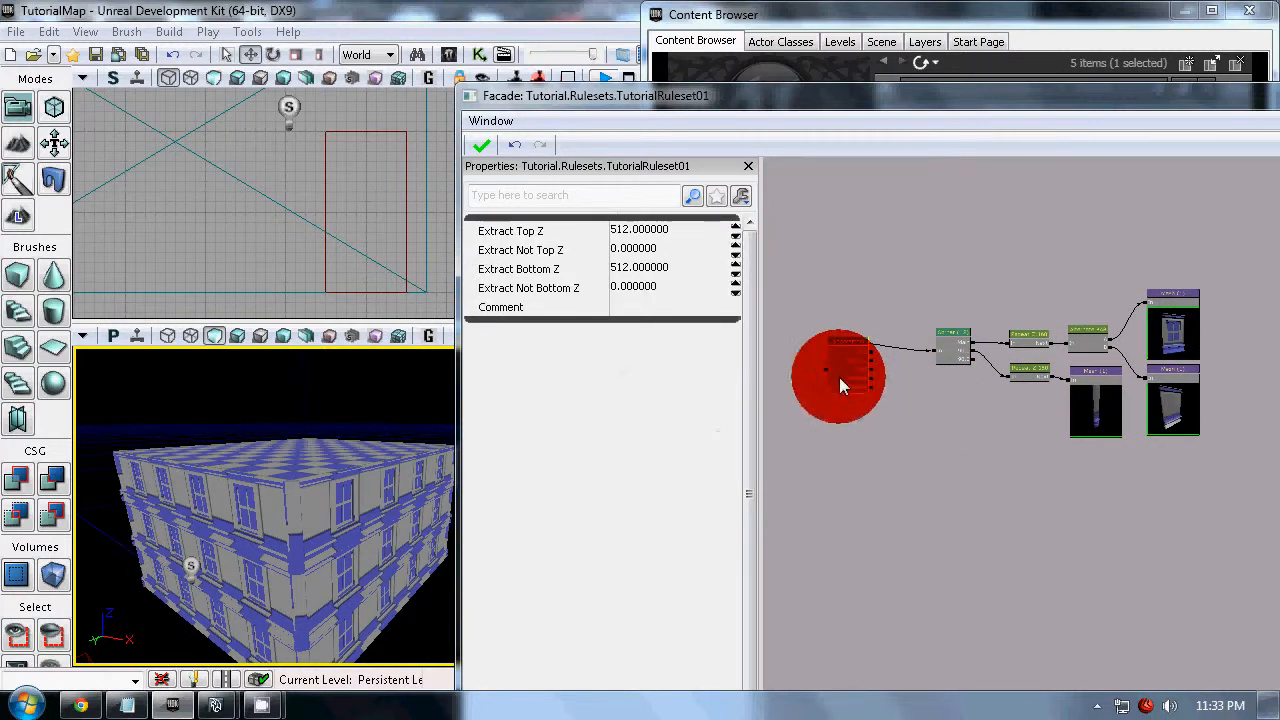
pyautogui.scroll(4, 839, 371)
pyautogui.click(814, 343)
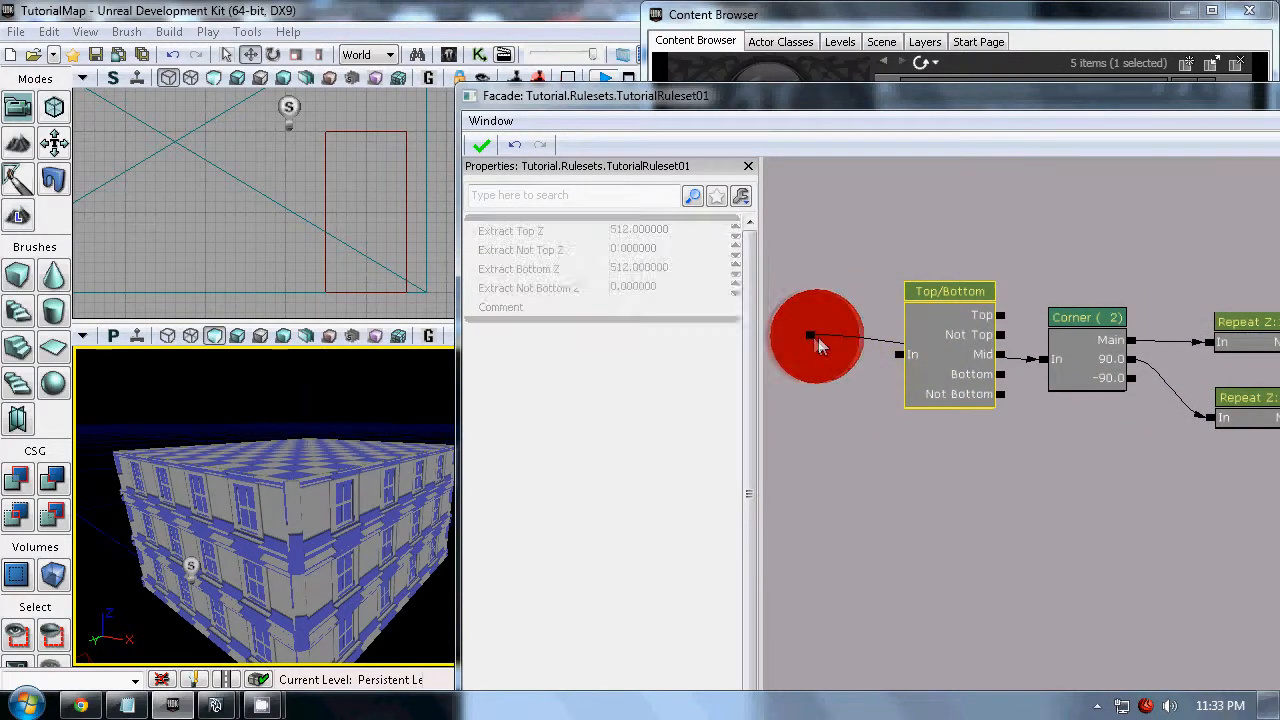
pyautogui.click(910, 361)
pyautogui.moveTo(898, 354); pyautogui.dragTo(814, 333)
pyautogui.moveTo(950, 357); pyautogui.dragTo(922, 357)
pyautogui.click(978, 364)
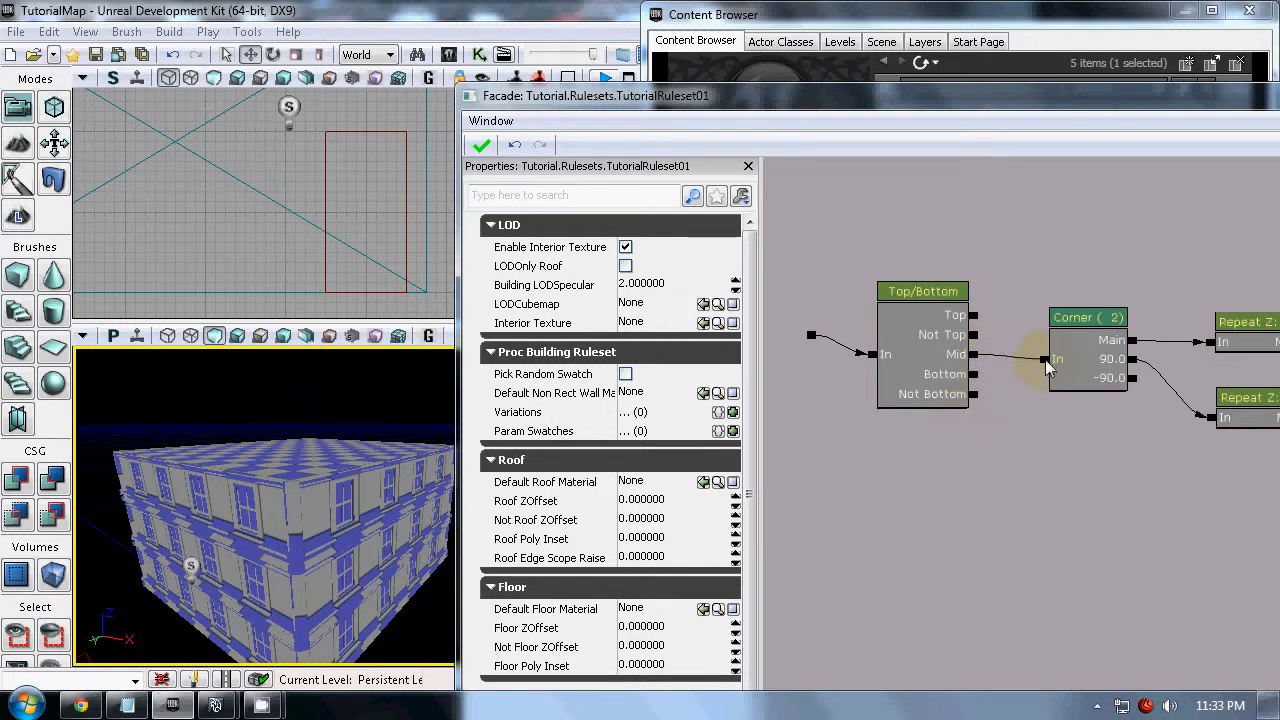
# Examine the Top/Bottom node's Extract Top Z and Extract Bottom Z properties
pyautogui.moveTo(1082, 474); pyautogui.dragTo(955, 410)
pyautogui.scroll(-2, 912, 429)
pyautogui.click(831, 318)
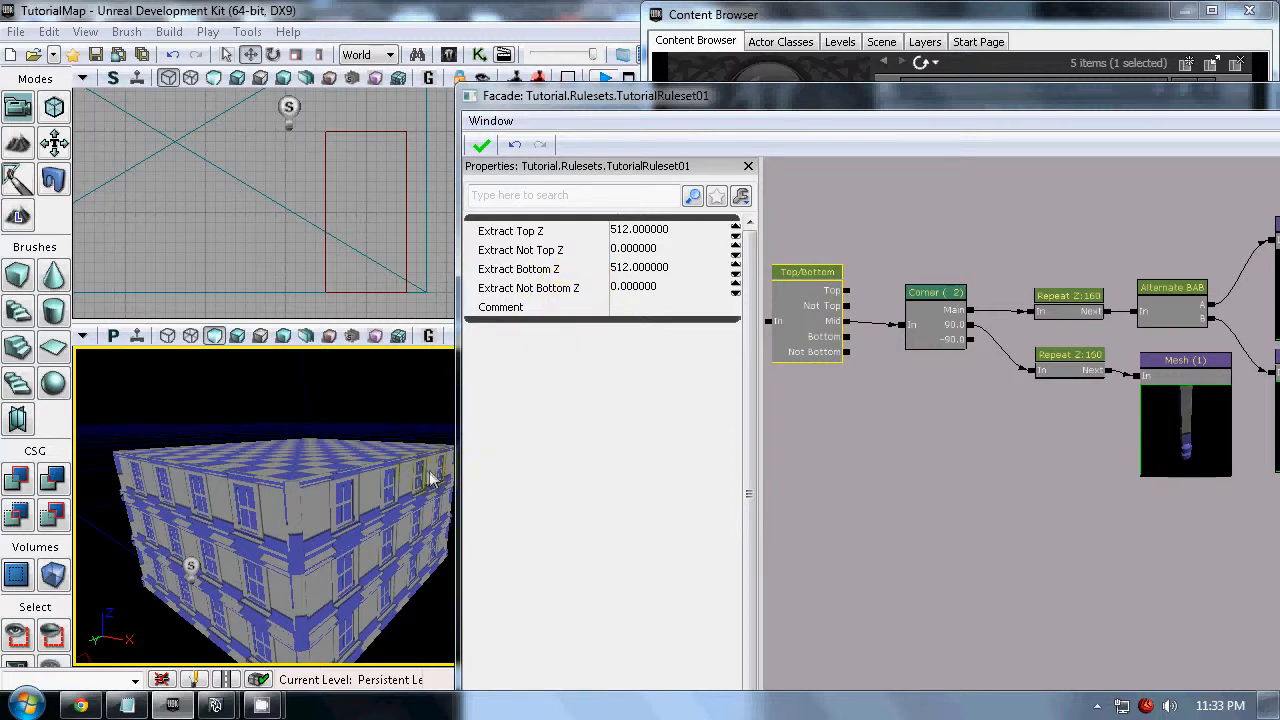
pyautogui.moveTo(856, 390); pyautogui.dragTo(909, 395)
pyautogui.scroll(3, 906, 360)
pyautogui.scroll(-3, 968, 406)
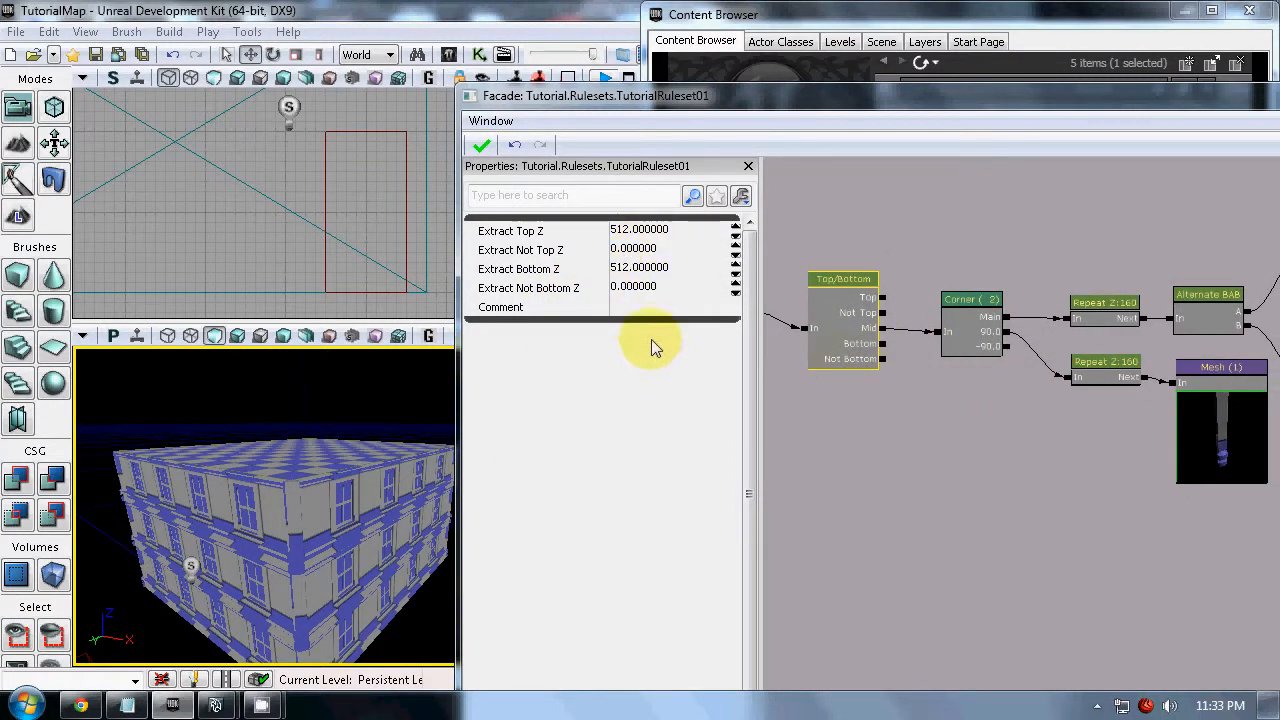
pyautogui.click(655, 268)
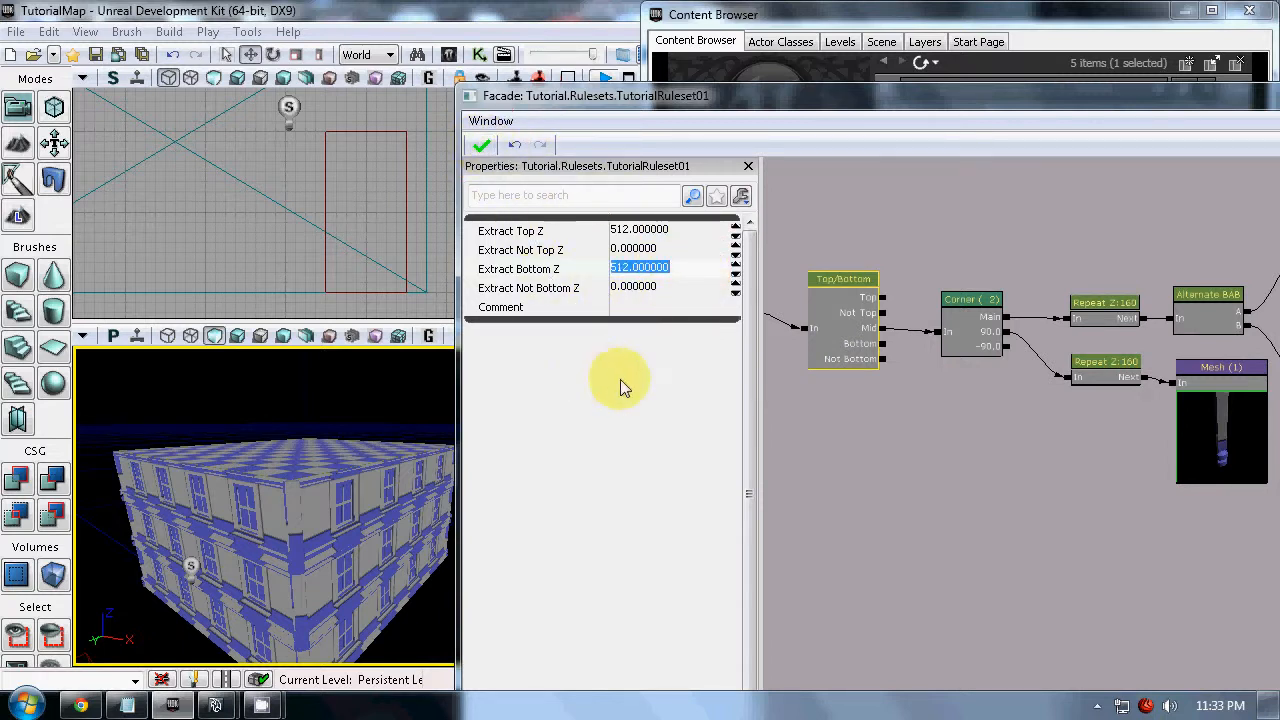
pyautogui.moveTo(861, 446); pyautogui.dragTo(910, 451)
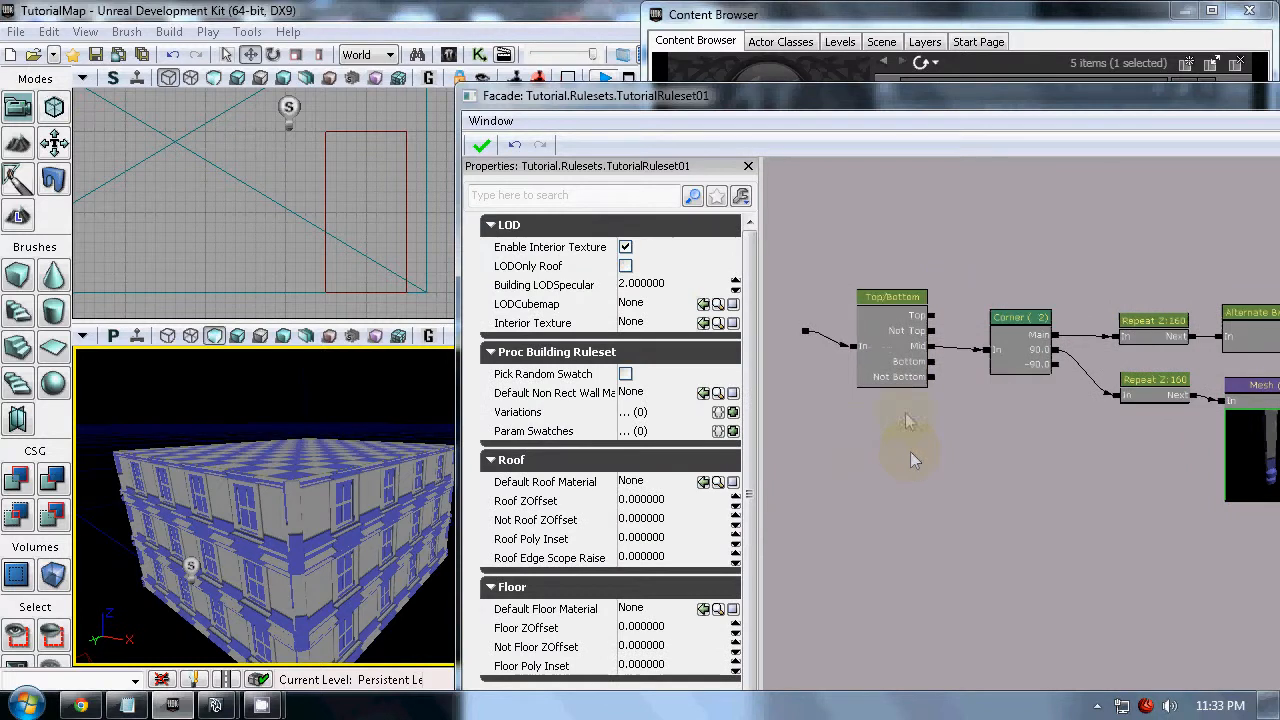
# Set the Top/Bottom node's Extract Bottom Z and Extract Not Bottom Z to 160
pyautogui.click(905, 370)
pyautogui.click(670, 268)
pyautogui.write('160')
pyautogui.press('Return')
pyautogui.click(659, 288)
pyautogui.write('160')
pyautogui.press('Return')
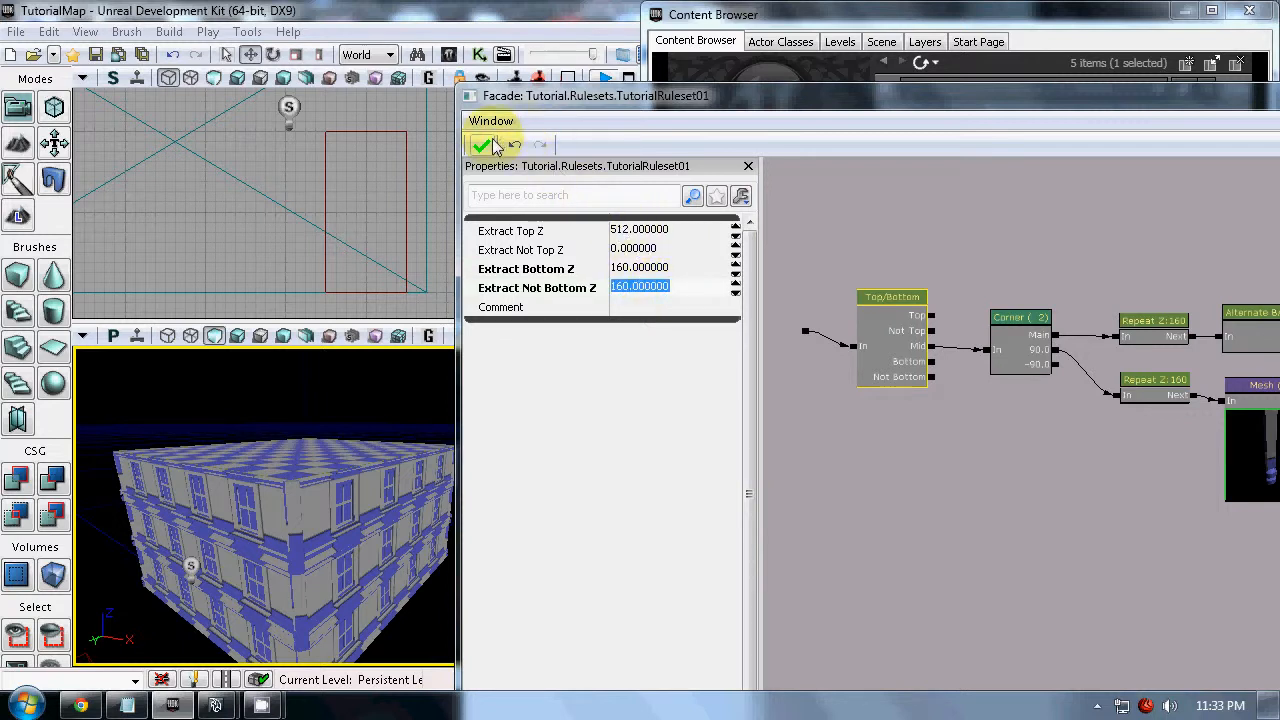
# Set the Top/Bottom node's Extract Top Z and Extract Not Top Z to 160 and apply the ruleset to the building
pyautogui.click(670, 232)
pyautogui.write('1')
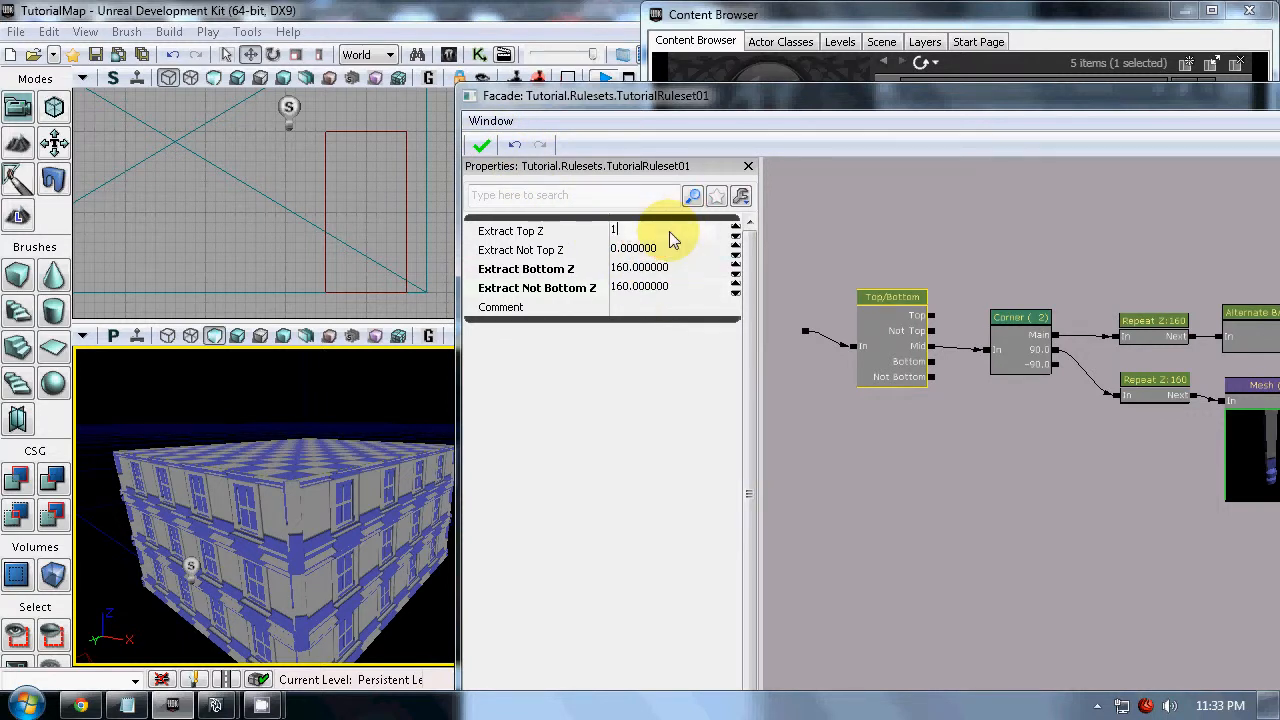
pyautogui.press('Return')
pyautogui.click(657, 231)
pyautogui.write('160')
pyautogui.press('Return')
pyautogui.click(657, 247)
pyautogui.write('160')
pyautogui.press('Return')
pyautogui.click(486, 147)
pyautogui.moveTo(356, 518); pyautogui.dragTo(430, 638)
# Add a Mesh node below the Corner node using the Wall02_X96_Z160 static mesh from the Content Browser
pyautogui.click(930, 12)
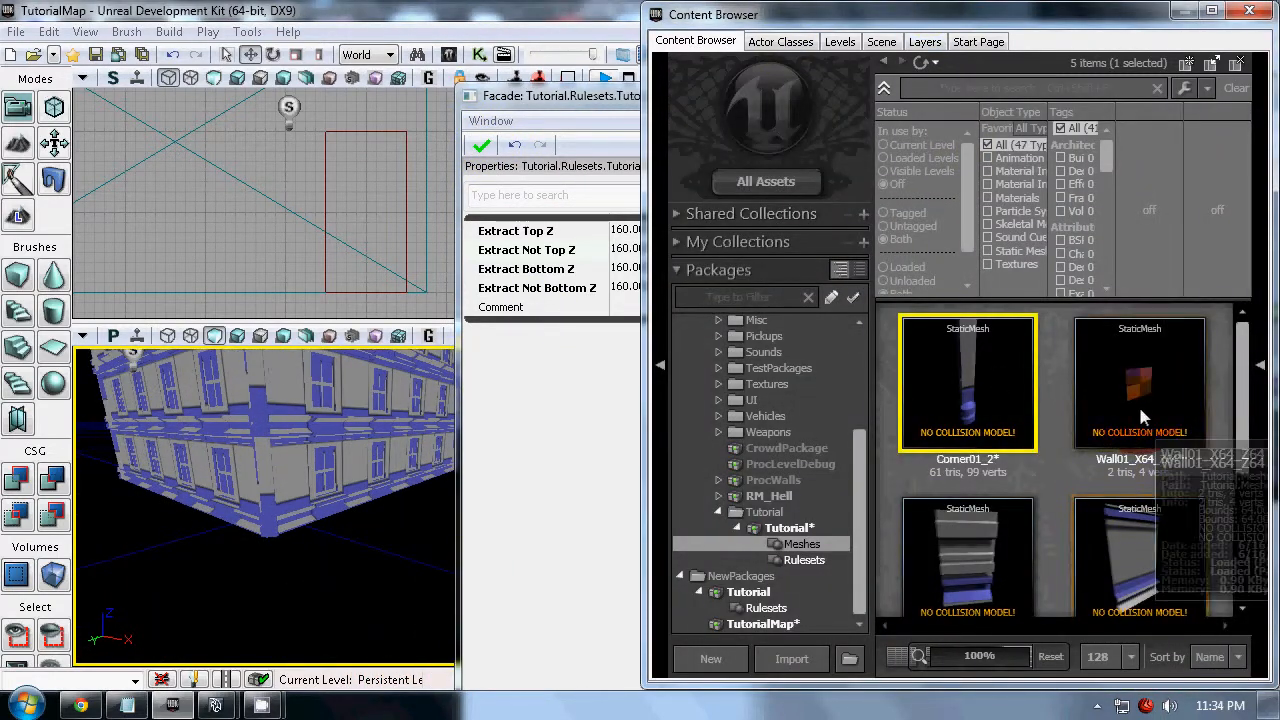
pyautogui.scroll(-2, 1143, 418)
pyautogui.click(967, 470)
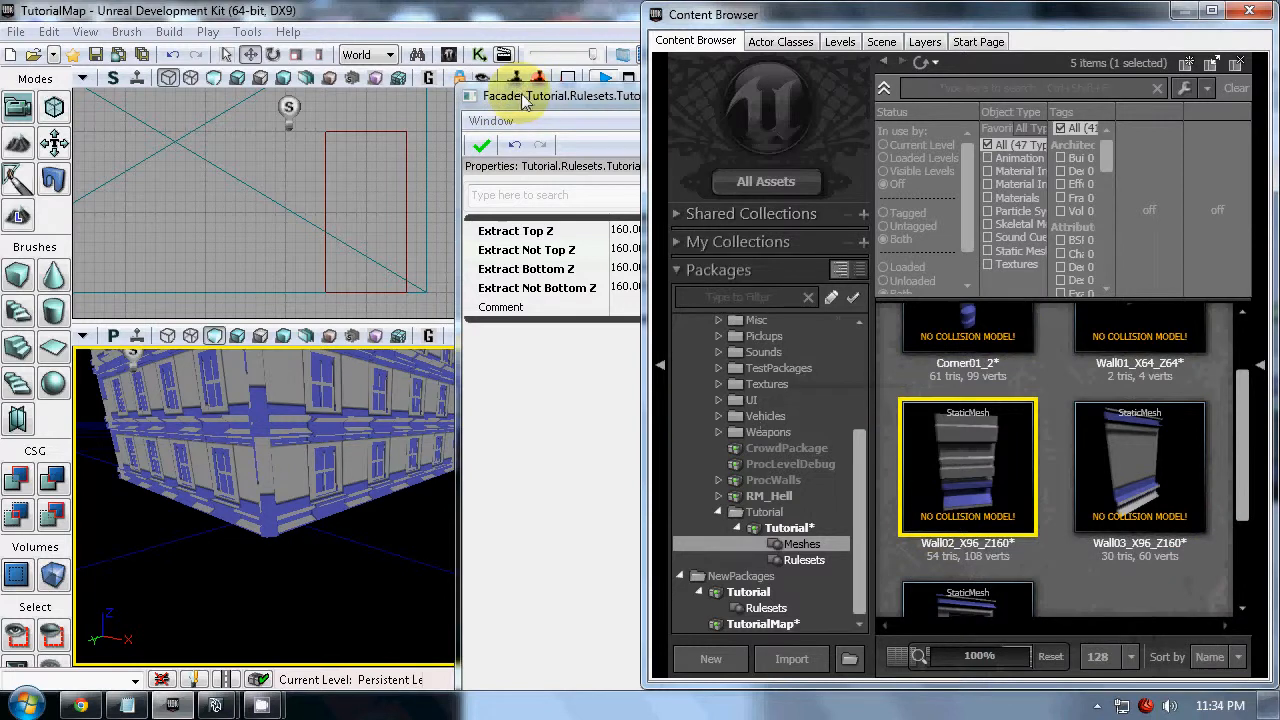
pyautogui.click(524, 103)
pyautogui.rightClick(974, 394)
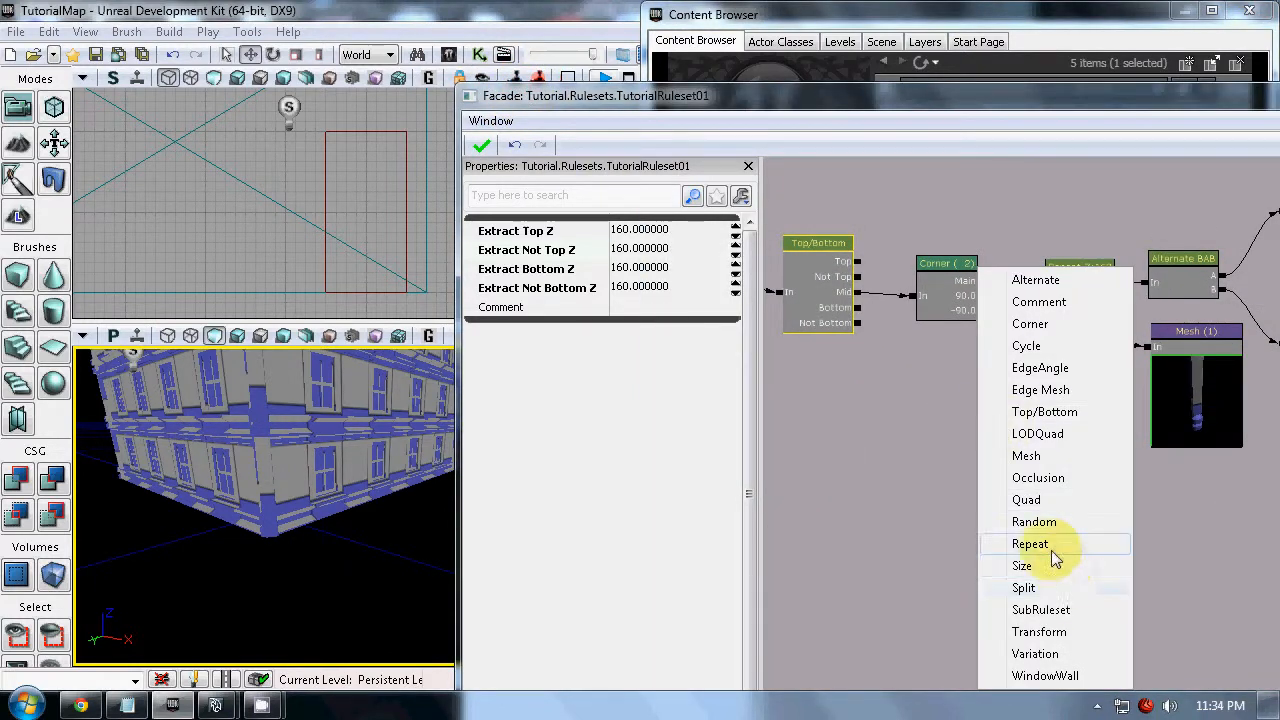
pyautogui.click(1026, 455)
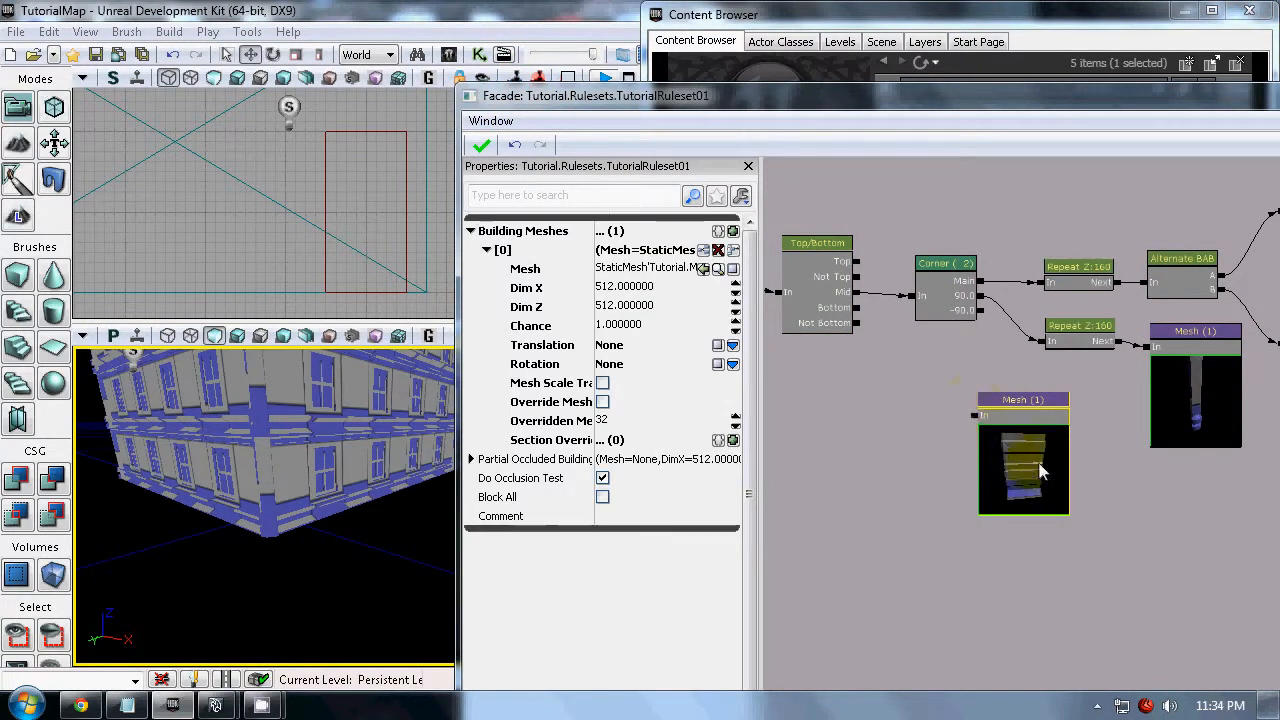
# Set the new wall Mesh node's Dim Z to 160 and Dim X to 96
pyautogui.click(655, 308)
pyautogui.write('16')
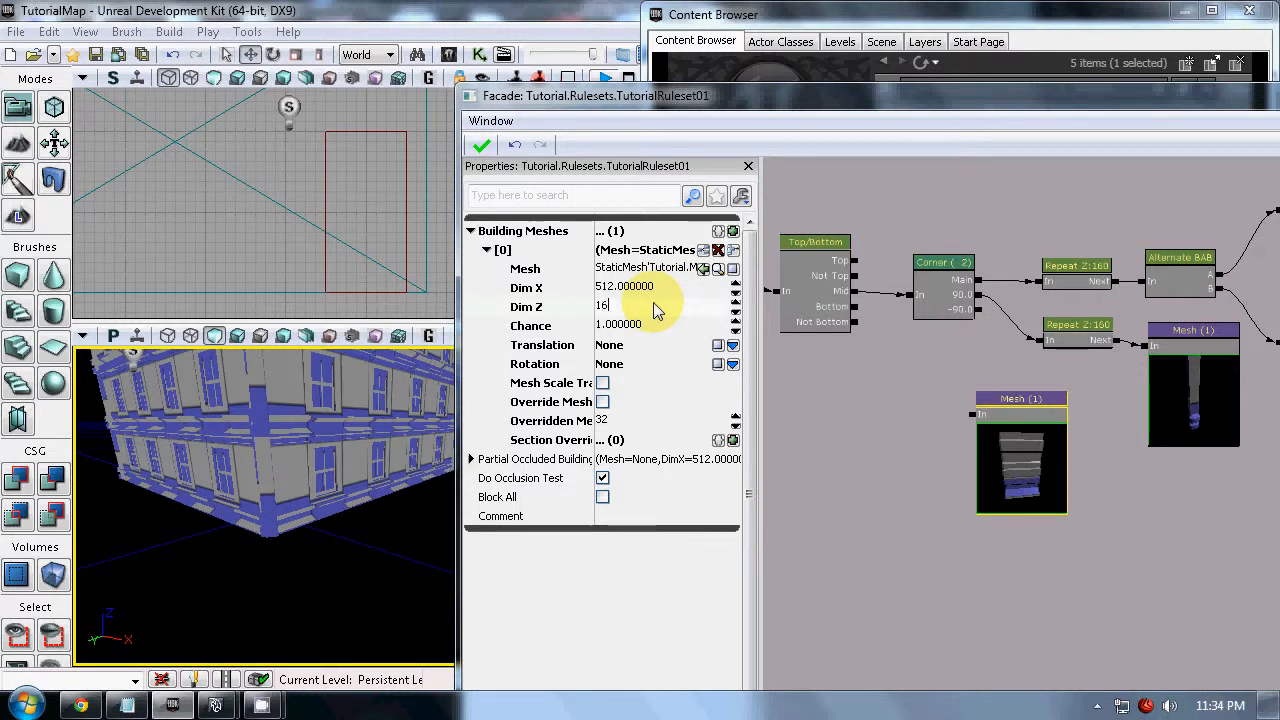
pyautogui.click(641, 287)
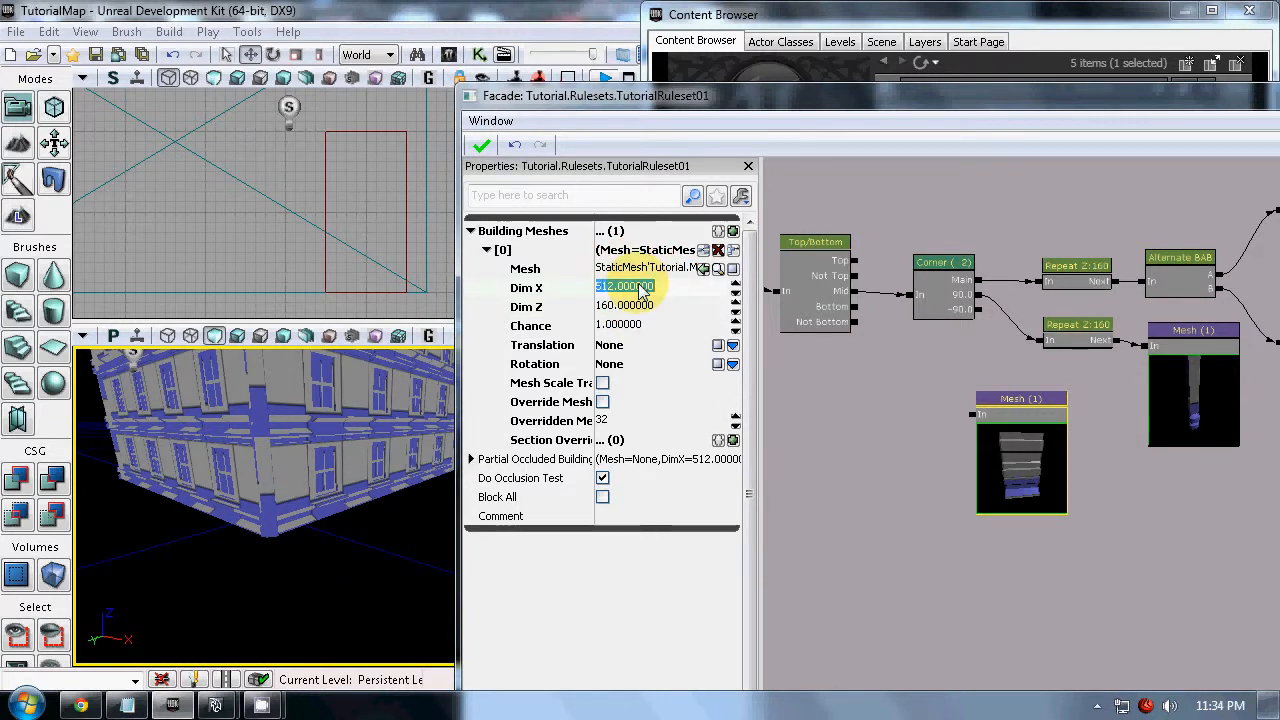
pyautogui.click(993, 10)
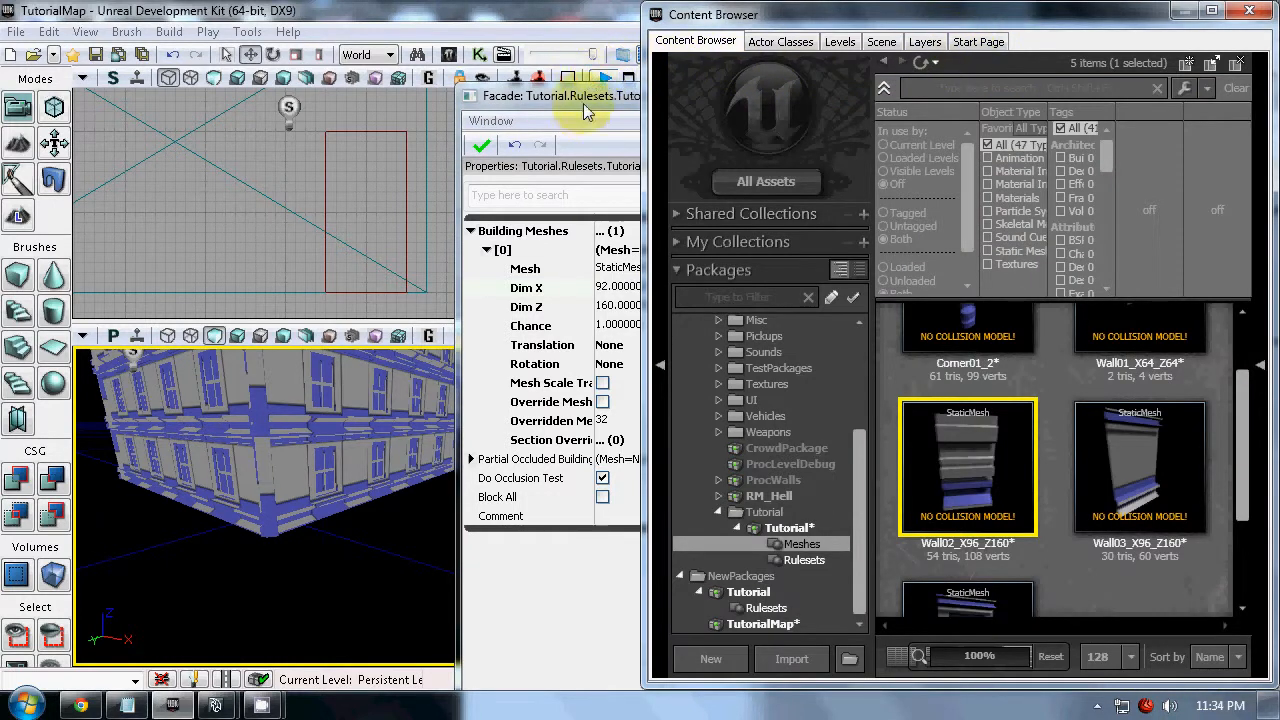
pyautogui.click(590, 96)
pyautogui.write('96')
pyautogui.press('Return')
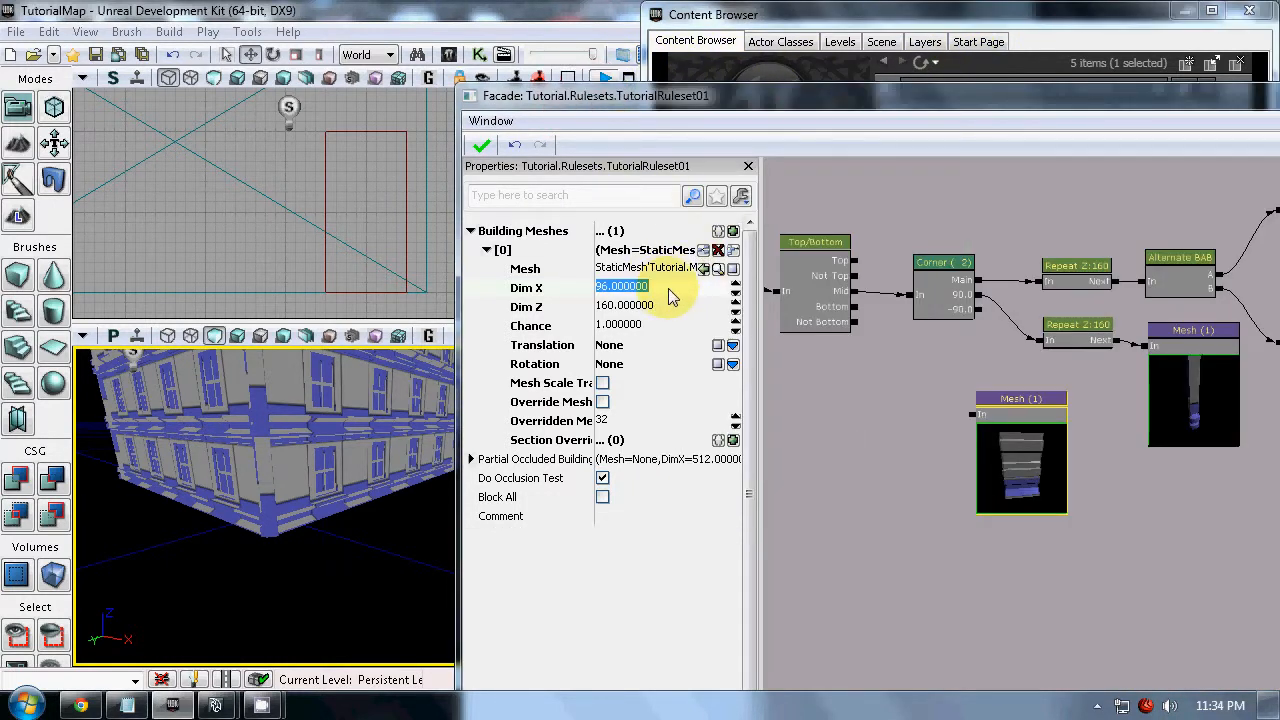
# Connect the Top/Bottom node's Bottom output to the new wall Mesh node and apply the ruleset
pyautogui.moveTo(856, 309); pyautogui.dragTo(971, 425)
pyautogui.click(1020, 466)
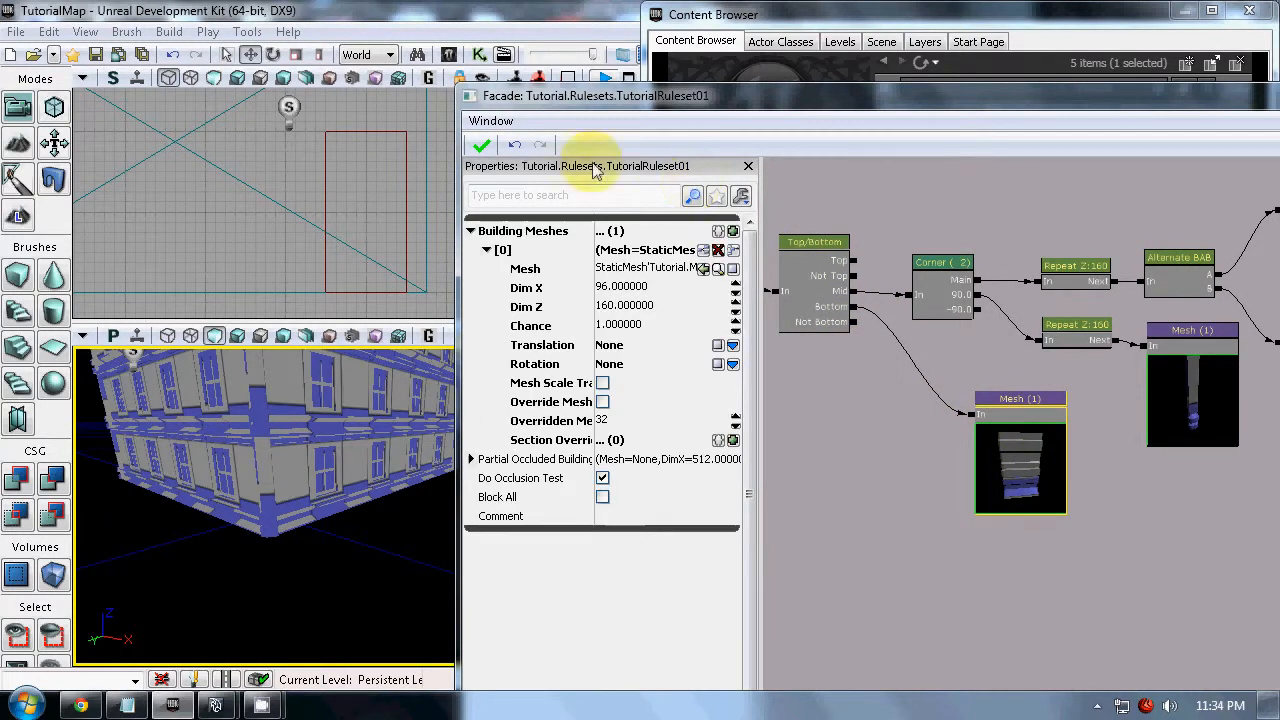
pyautogui.moveTo(376, 491)
pyautogui.mouseDown()
pyautogui.moveTo(394, 405)
pyautogui.moveTo(424, 528)
pyautogui.moveTo(297, 462)
pyautogui.moveTo(378, 507)
pyautogui.mouseUp()
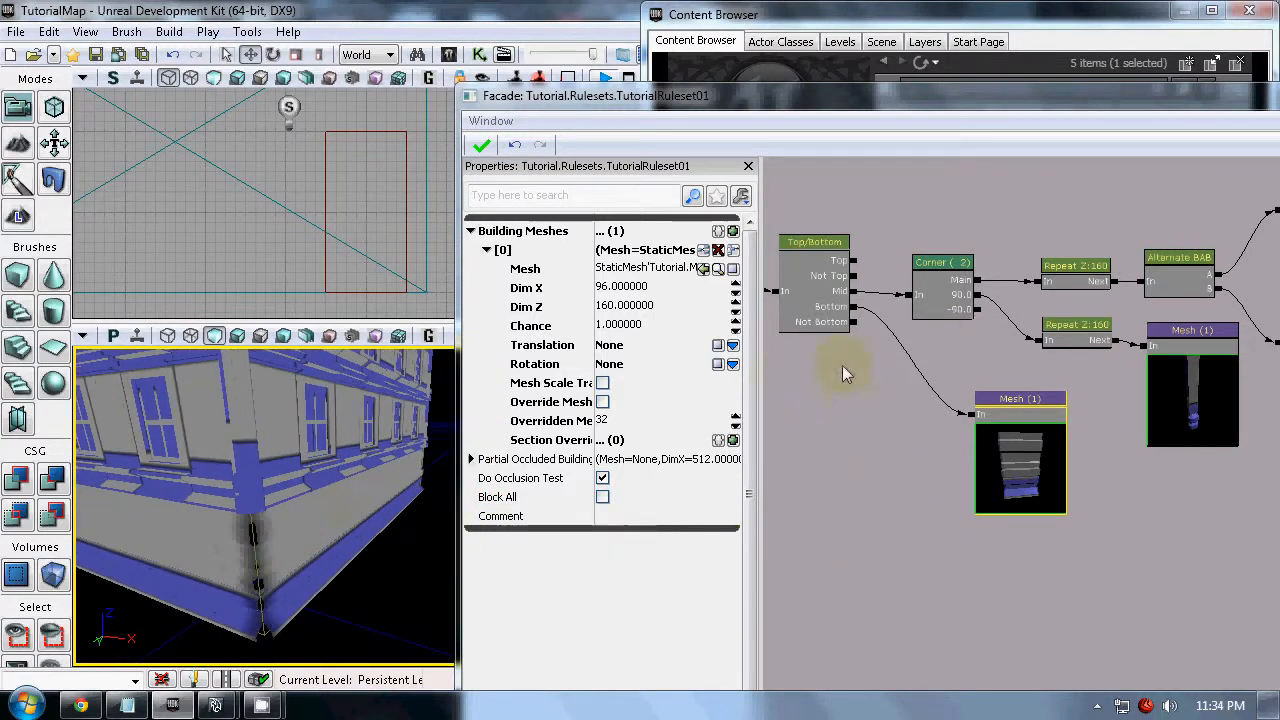
# Inspect the building's ground-floor walls and corner from several angles, switching the perspective viewport to lit shading
pyautogui.click(810, 310)
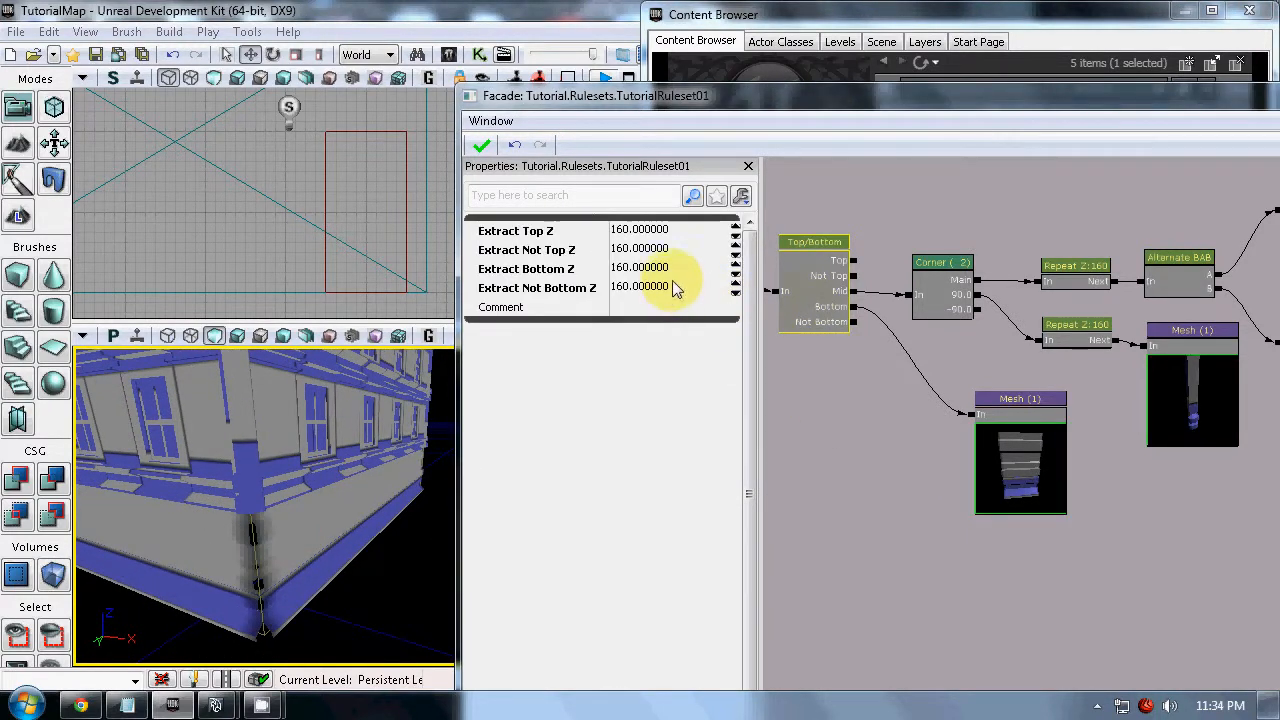
pyautogui.moveTo(305, 578); pyautogui.dragTo(380, 583)
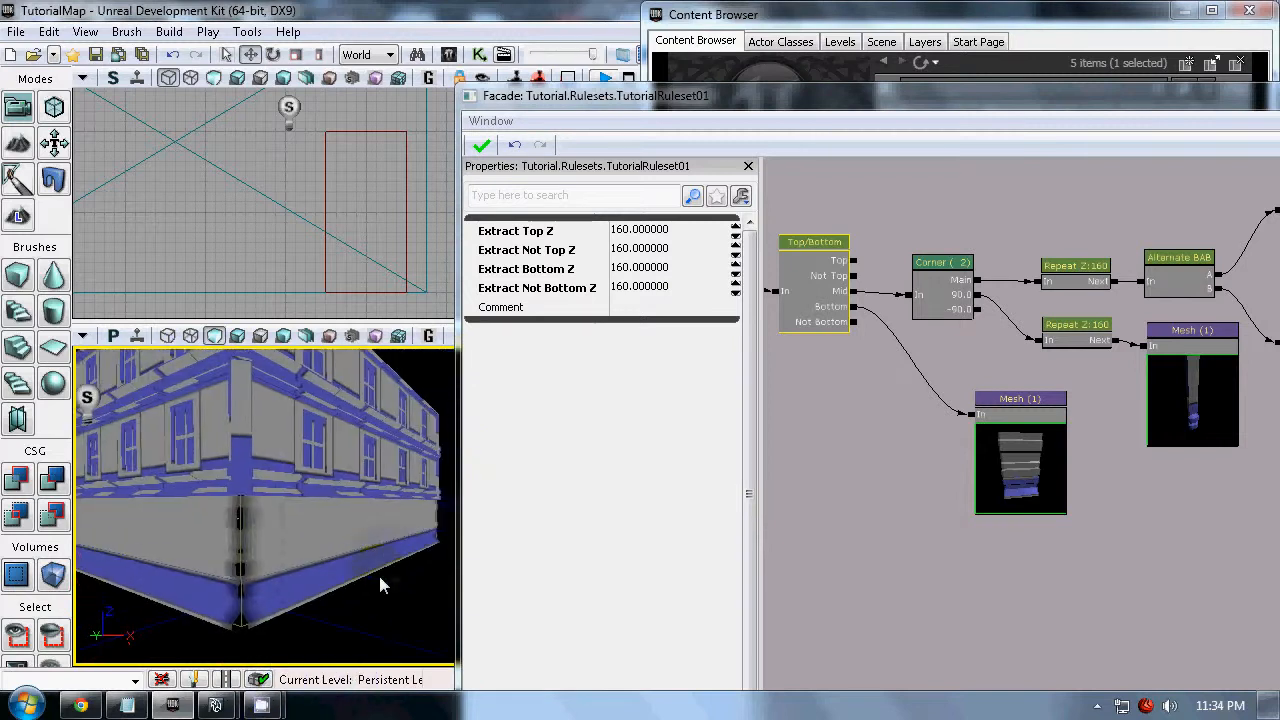
pyautogui.moveTo(361, 491); pyautogui.dragTo(153, 400)
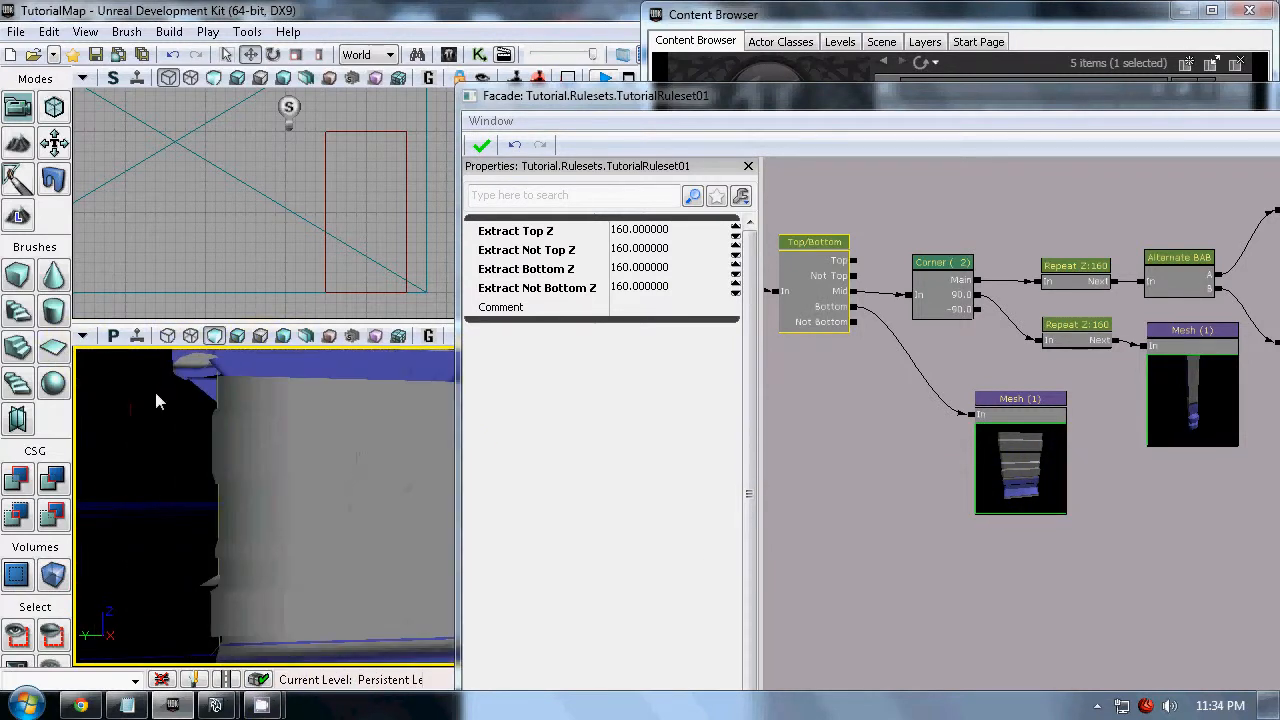
pyautogui.moveTo(320, 491); pyautogui.dragTo(491, 663)
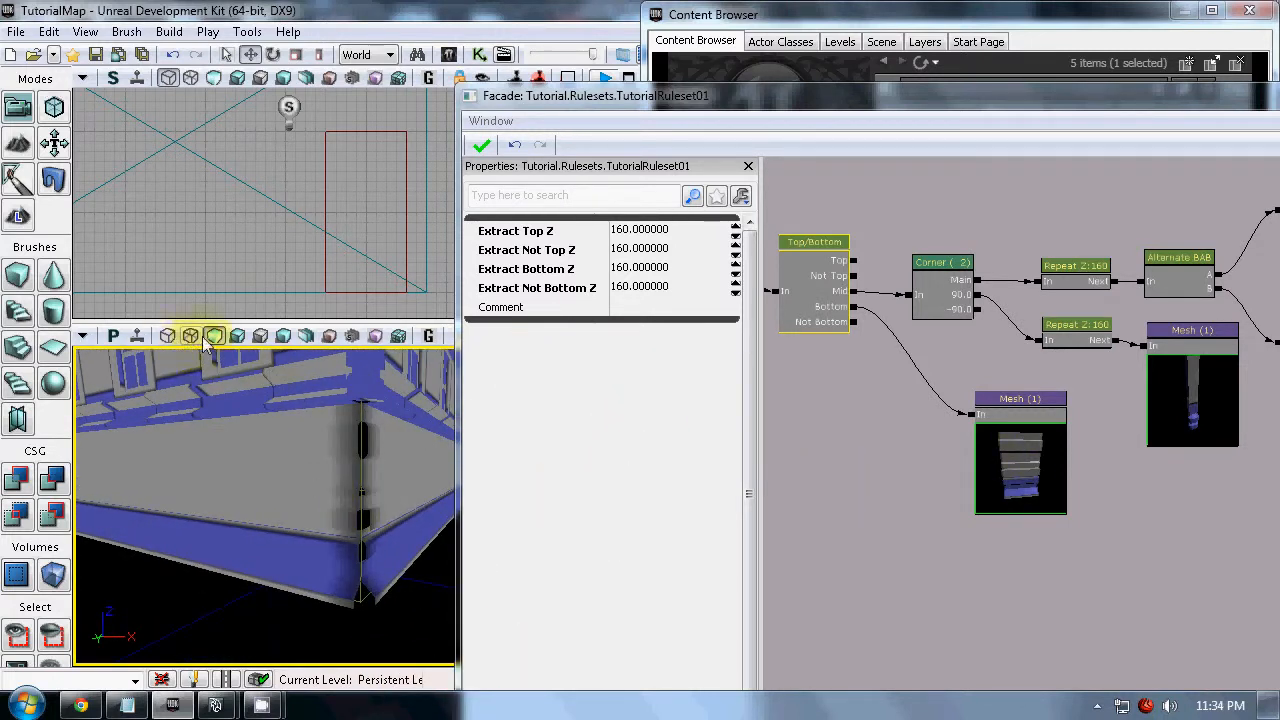
pyautogui.moveTo(250, 378); pyautogui.dragTo(403, 494)
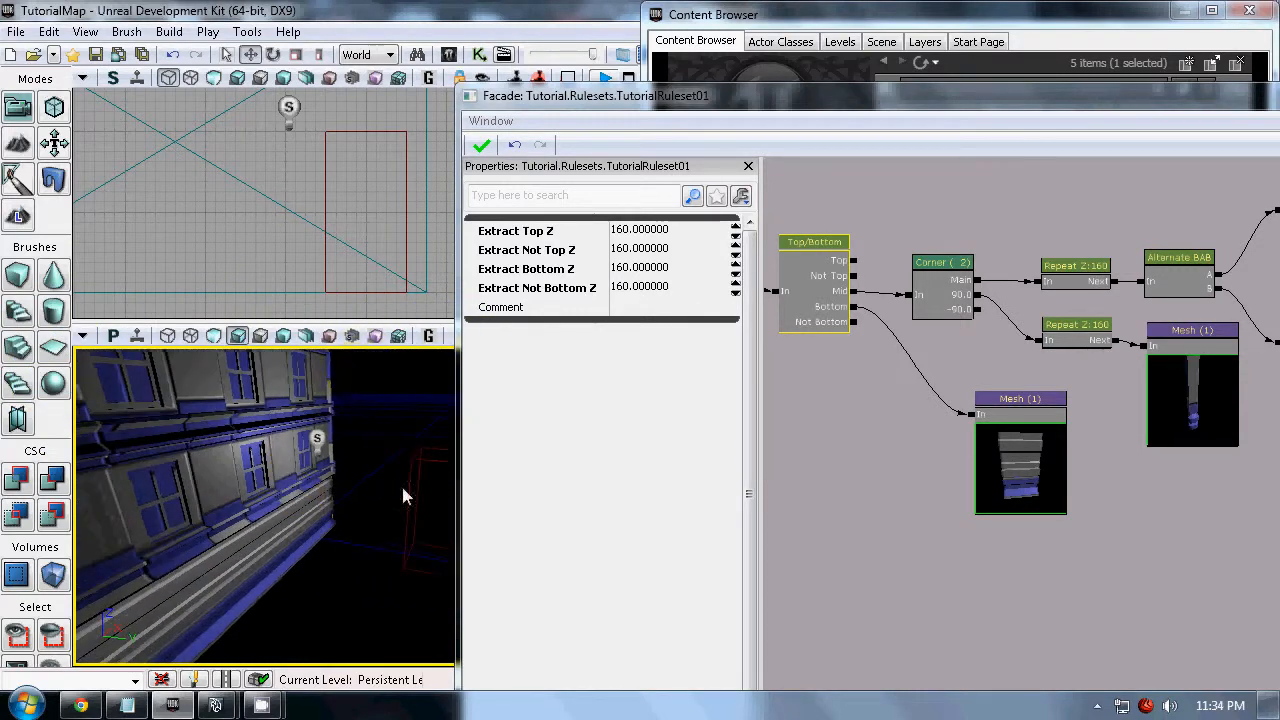
# Examine the building's upper floors and ground floor from several angles alongside the Top/Bottom node's outputs
pyautogui.moveTo(394, 447); pyautogui.dragTo(495, 460)
pyautogui.moveTo(354, 573); pyautogui.dragTo(163, 486, button='right')
pyautogui.moveTo(163, 486); pyautogui.dragTo(291, 552)
pyautogui.moveTo(374, 558); pyautogui.dragTo(303, 451, button='right')
pyautogui.moveTo(303, 451); pyautogui.dragTo(335, 475)
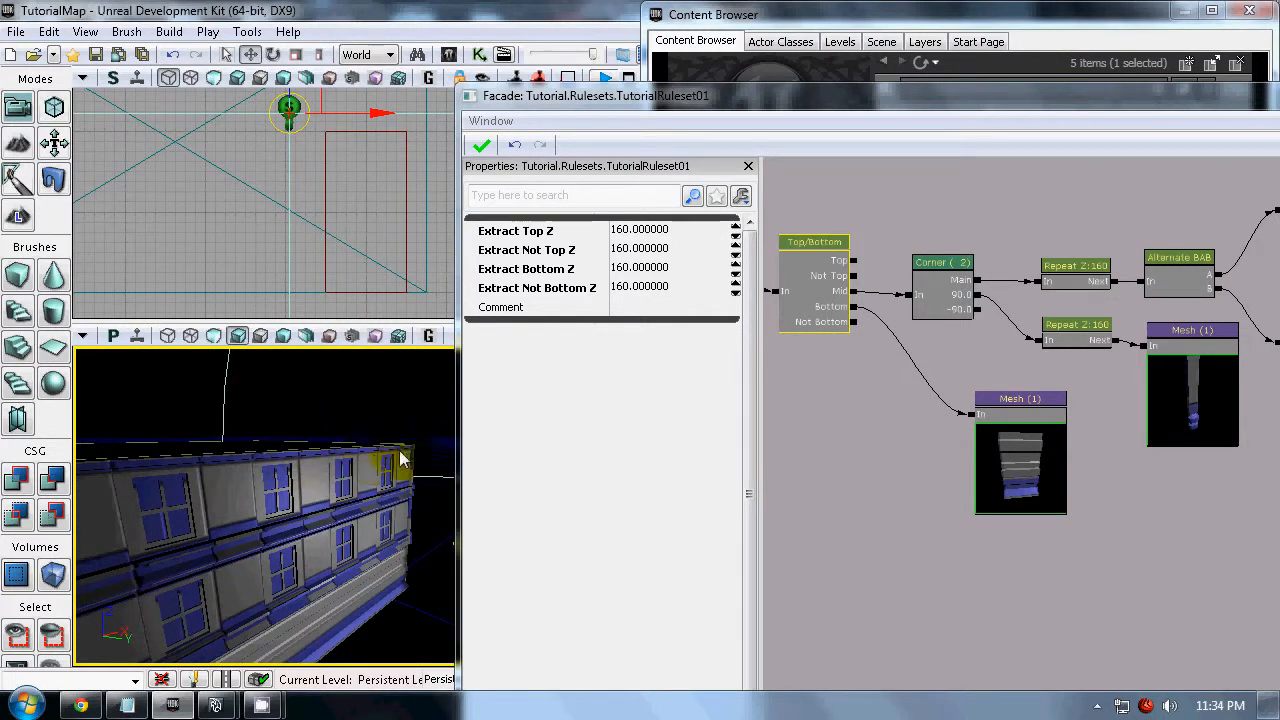
pyautogui.moveTo(330, 513); pyautogui.dragTo(253, 465)
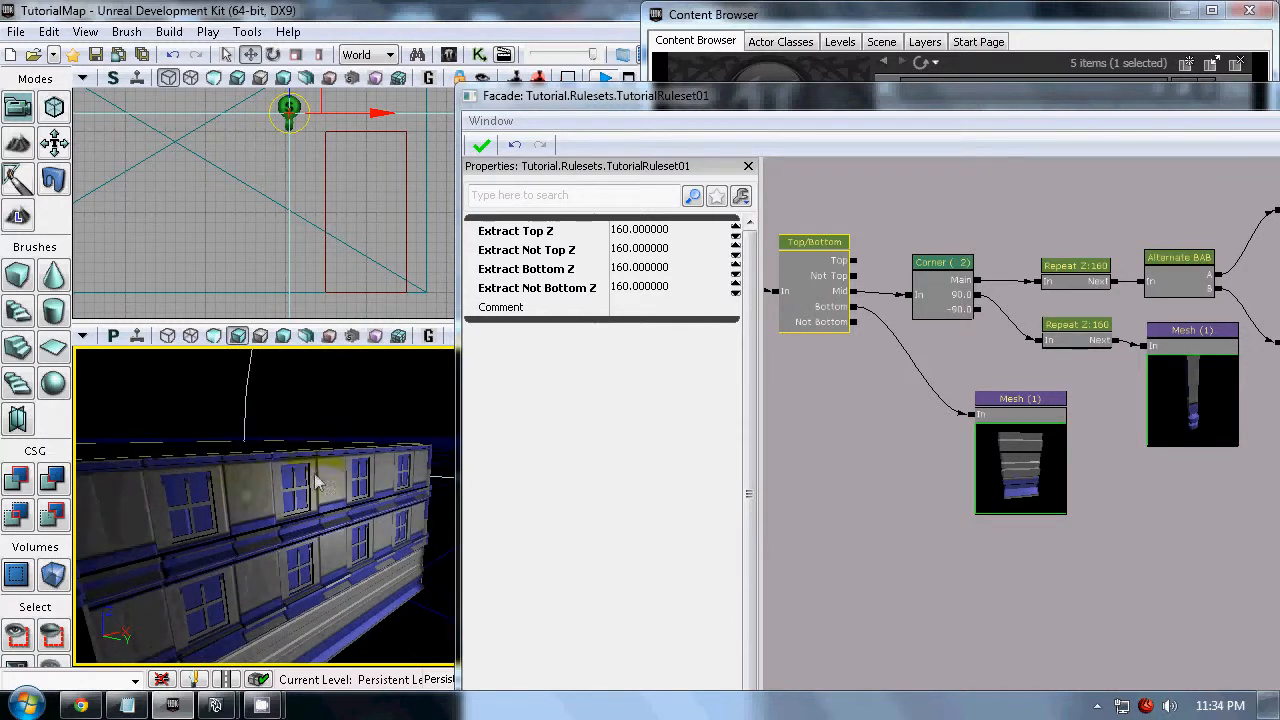
pyautogui.moveTo(345, 545); pyautogui.dragTo(338, 589)
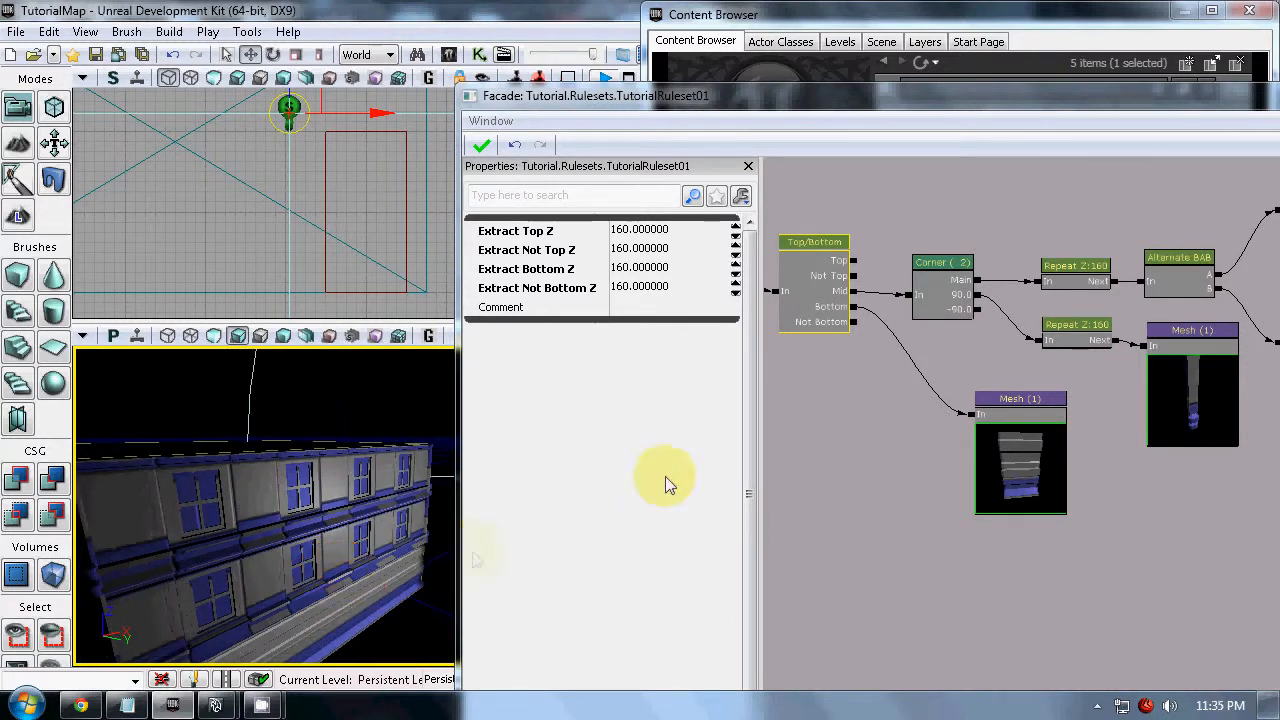
pyautogui.moveTo(888, 436); pyautogui.dragTo(897, 459)
pyautogui.click(872, 283)
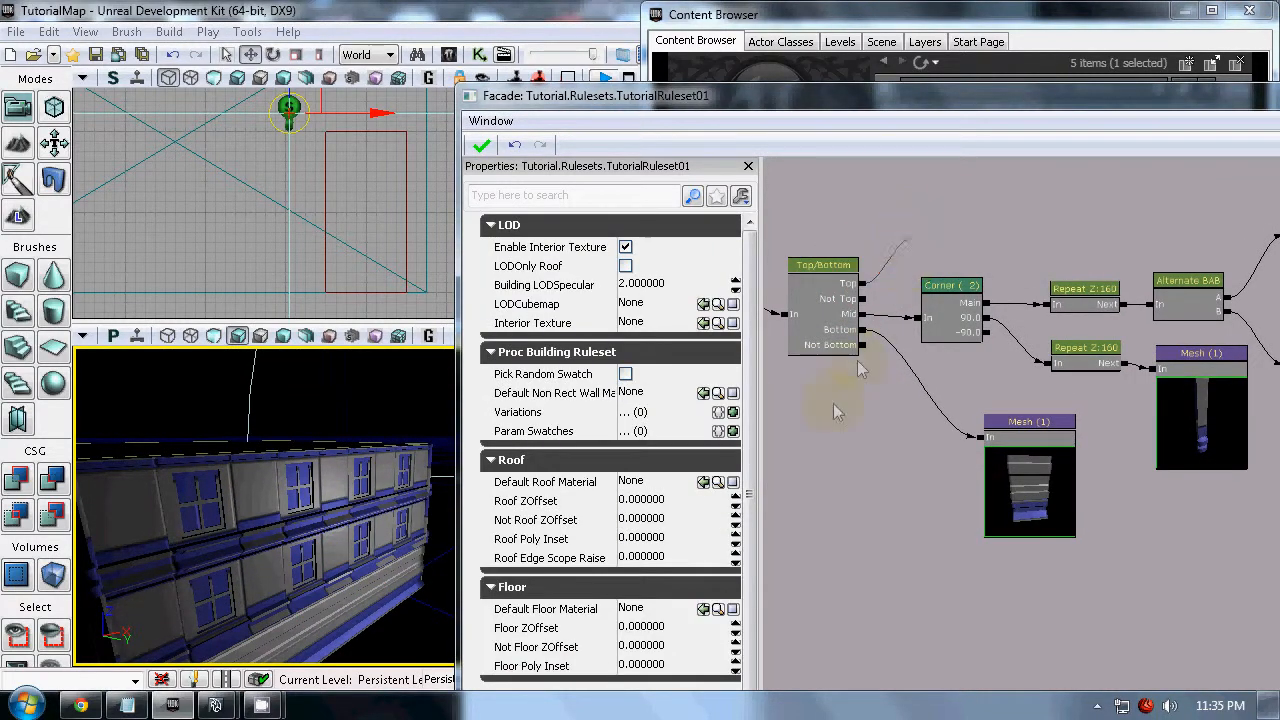
pyautogui.scroll(3, 833, 403)
pyautogui.click(818, 370)
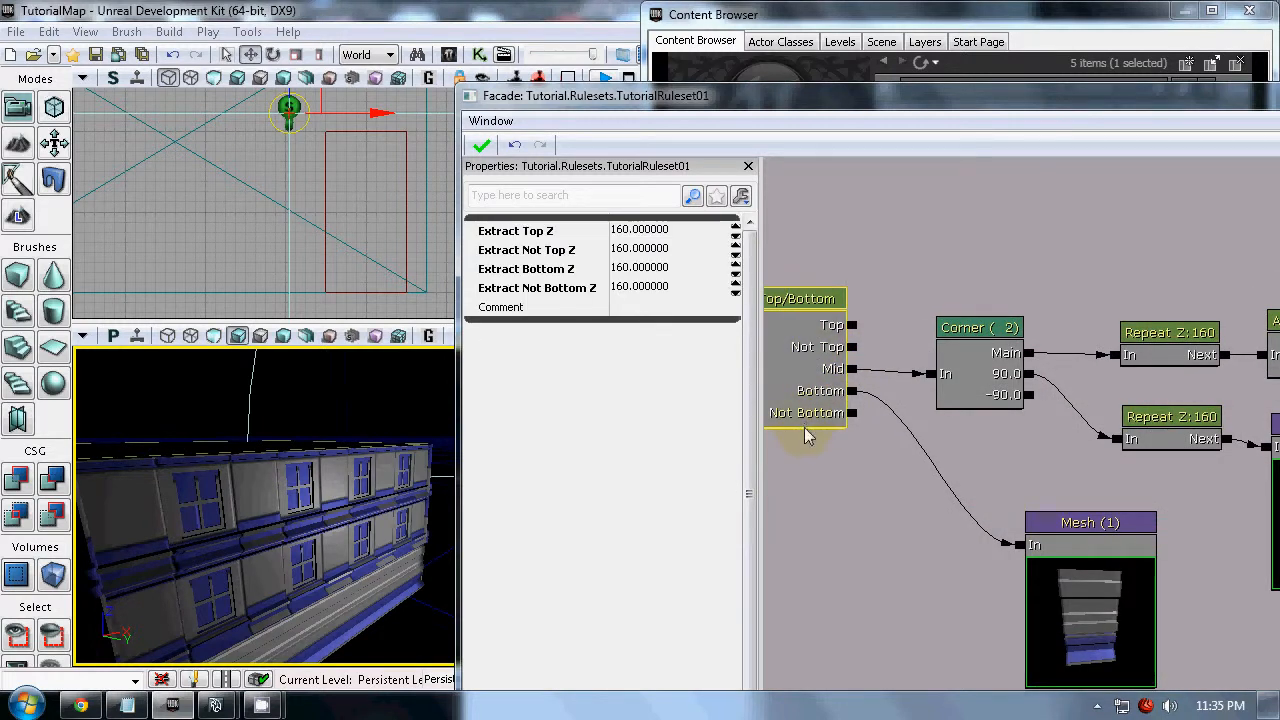
pyautogui.click(805, 596)
# Examine how the ground-floor wall runs beneath the windowed floors, and select the building volume to view its whole outline
pyautogui.moveTo(280, 563); pyautogui.dragTo(299, 655)
pyautogui.moveTo(299, 655); pyautogui.dragTo(225, 647, button='right')
pyautogui.moveTo(225, 647); pyautogui.dragTo(251, 602)
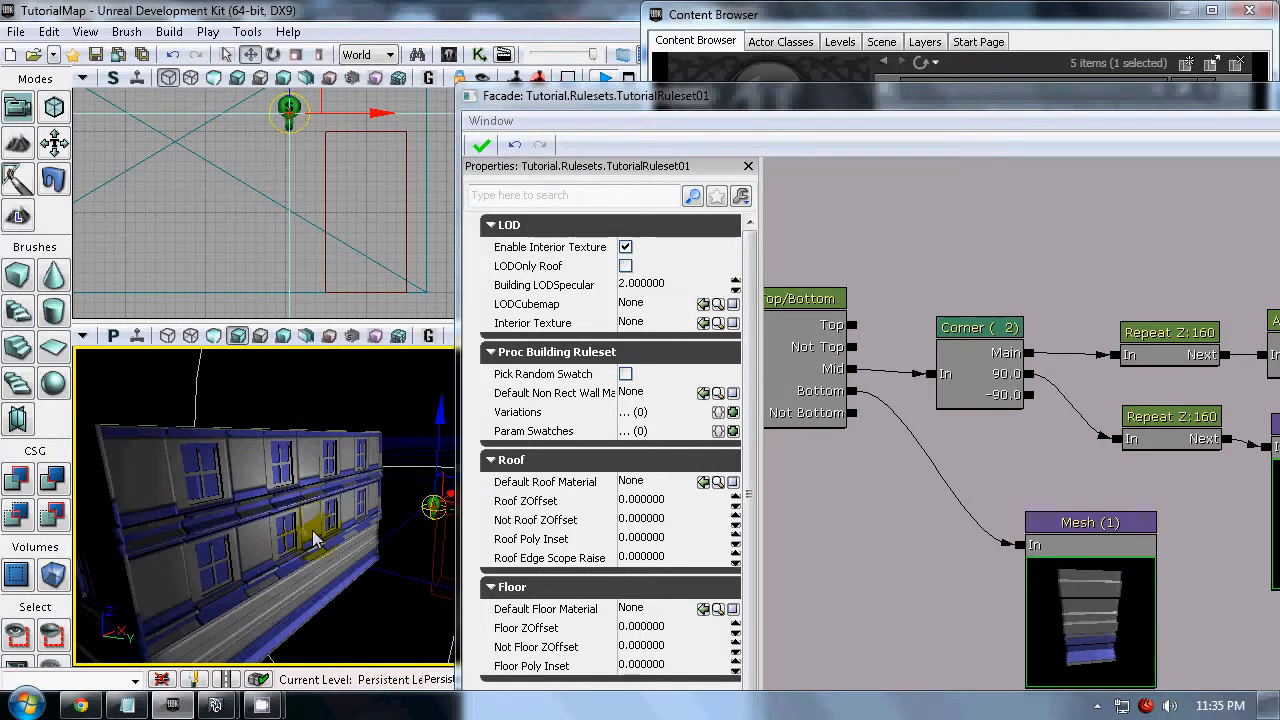
pyautogui.moveTo(347, 550); pyautogui.dragTo(321, 465)
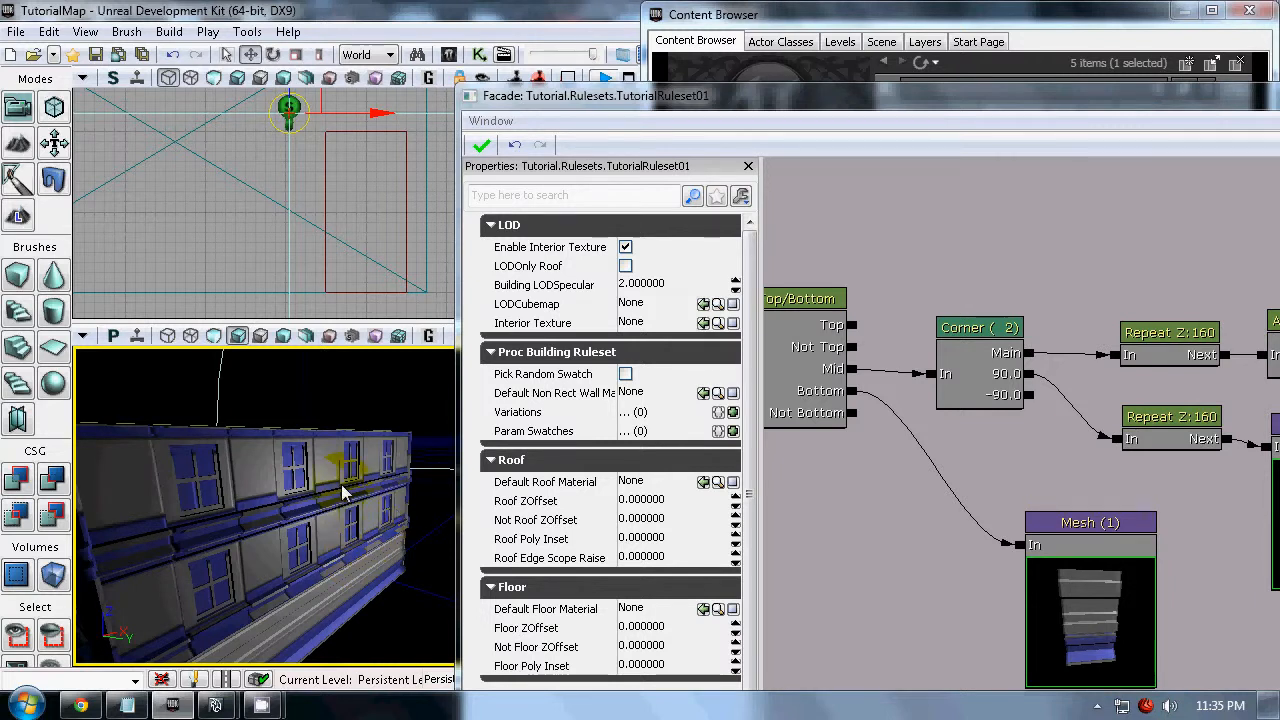
pyautogui.moveTo(322, 545); pyautogui.dragTo(349, 600, button='right')
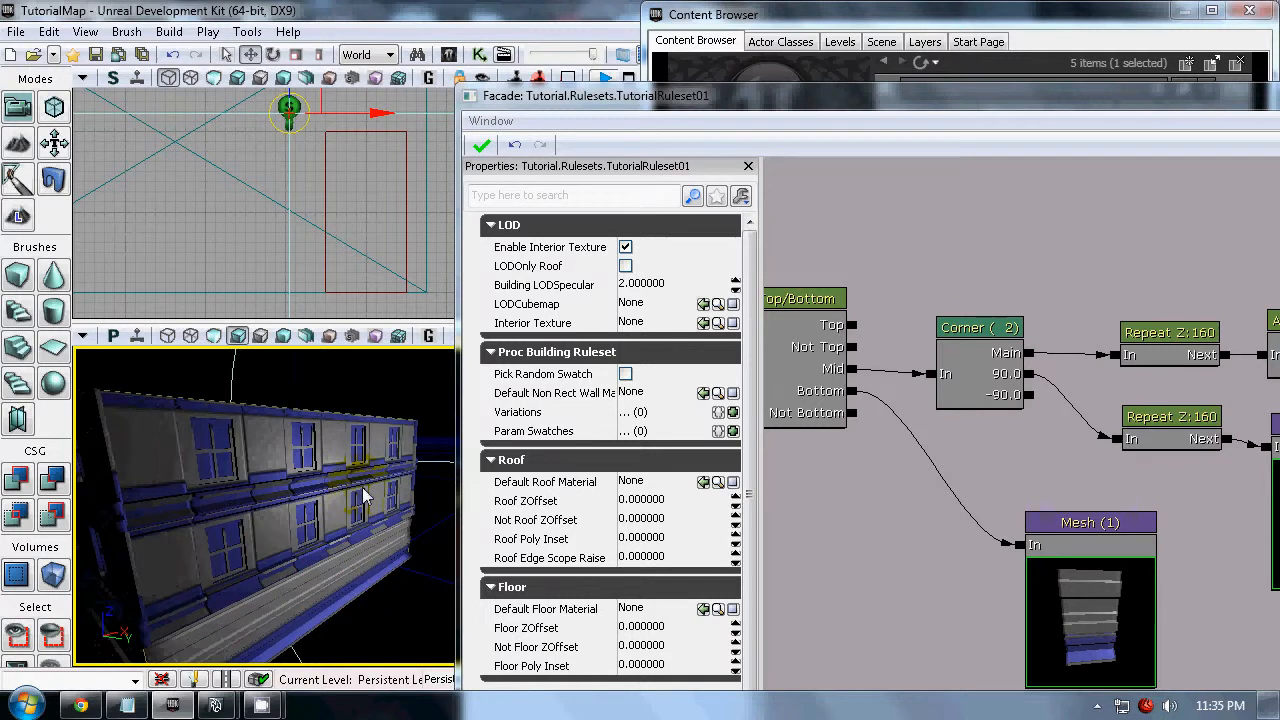
pyautogui.moveTo(312, 513); pyautogui.dragTo(383, 546)
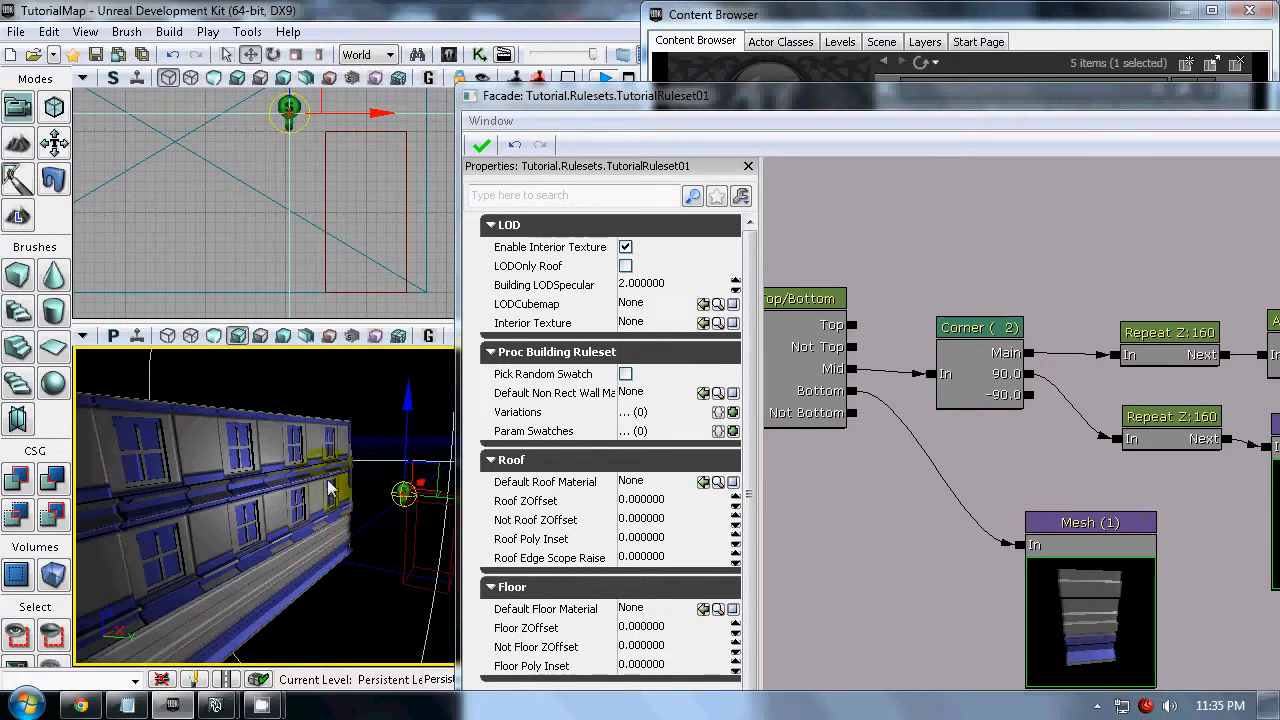
pyautogui.moveTo(262, 462); pyautogui.dragTo(257, 475, button='right')
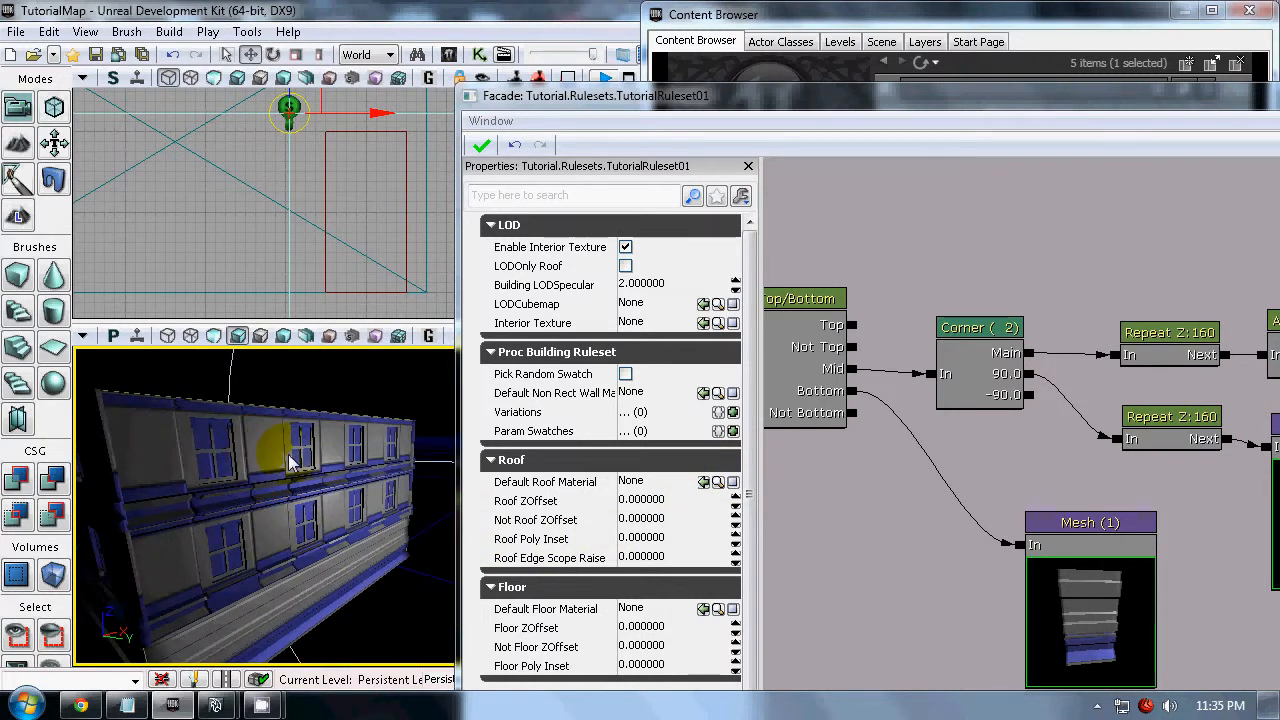
pyautogui.moveTo(322, 555); pyautogui.dragTo(374, 514, button='right')
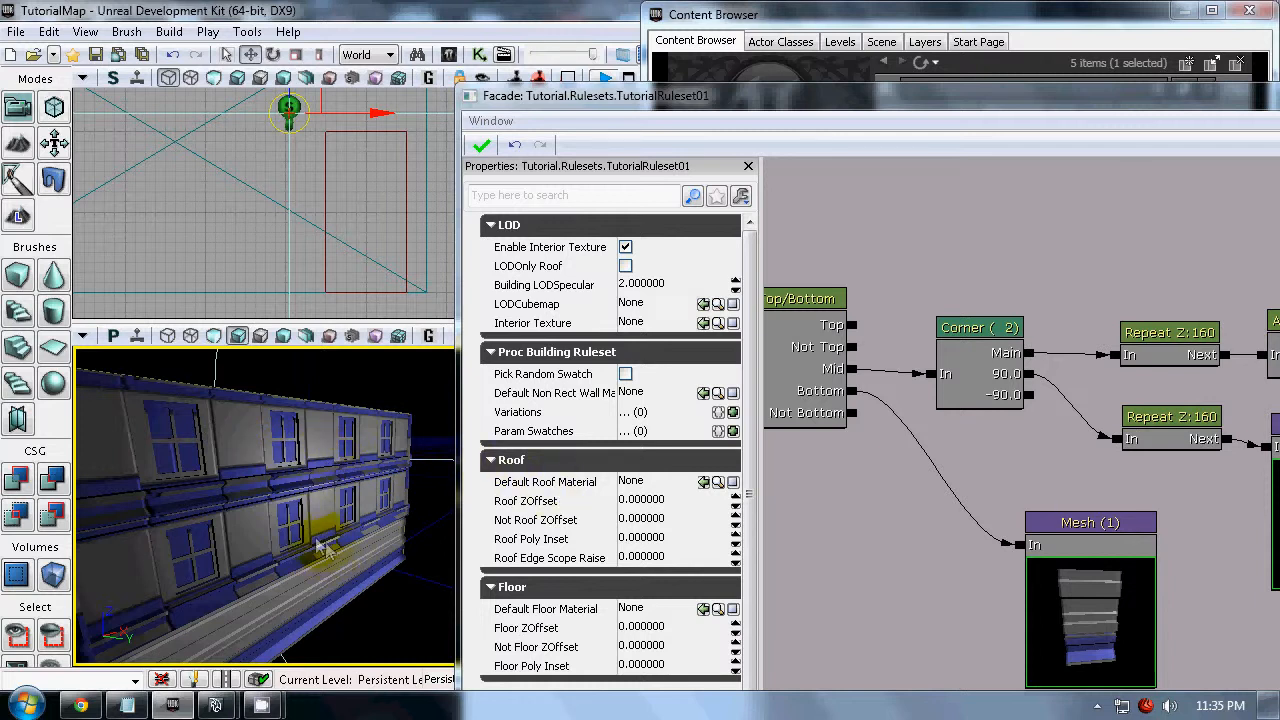
pyautogui.click(356, 585)
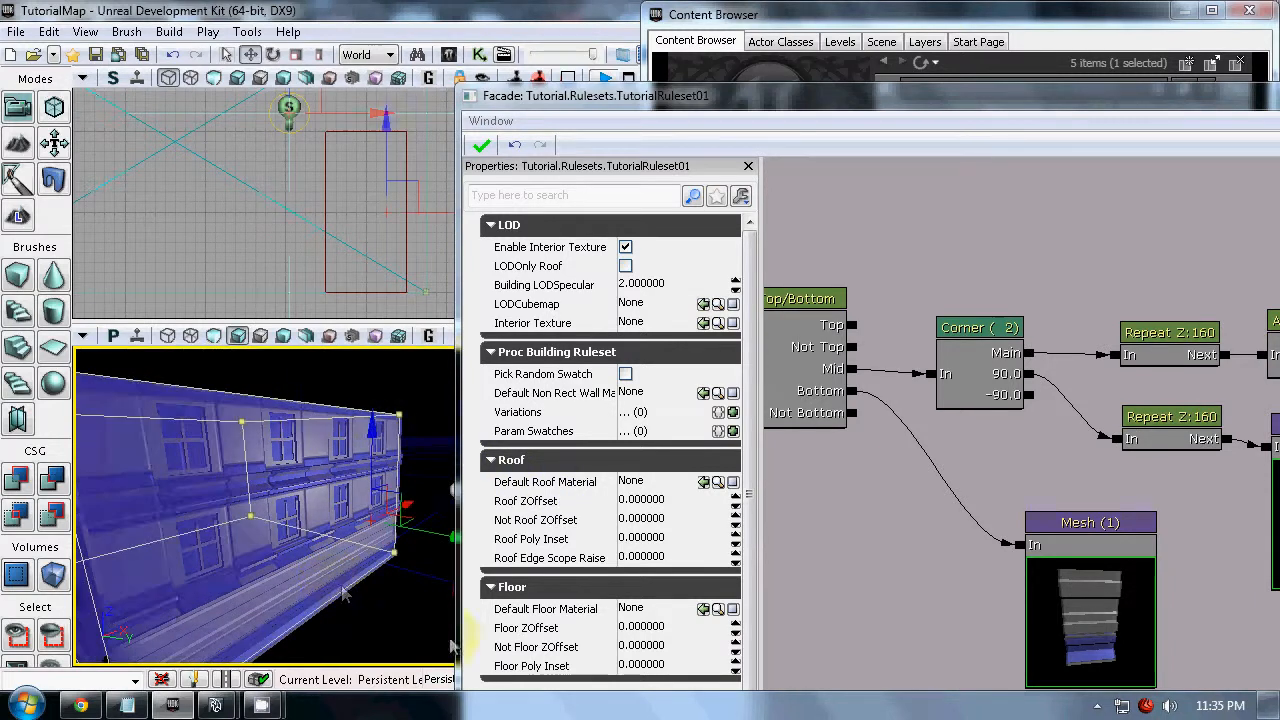
pyautogui.moveTo(297, 540); pyautogui.dragTo(368, 674)
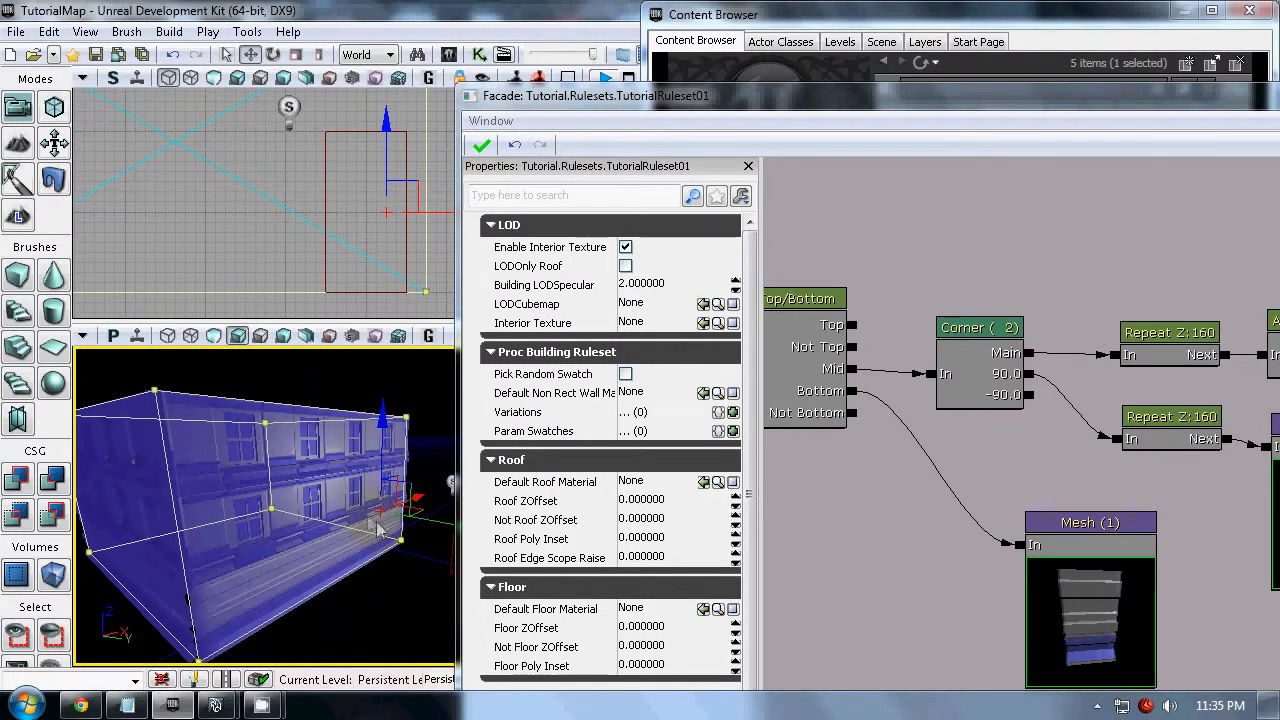
# Compare the Top/Bottom node's outputs with the building's floors and review the ground-floor Mesh node's properties
pyautogui.click(876, 410)
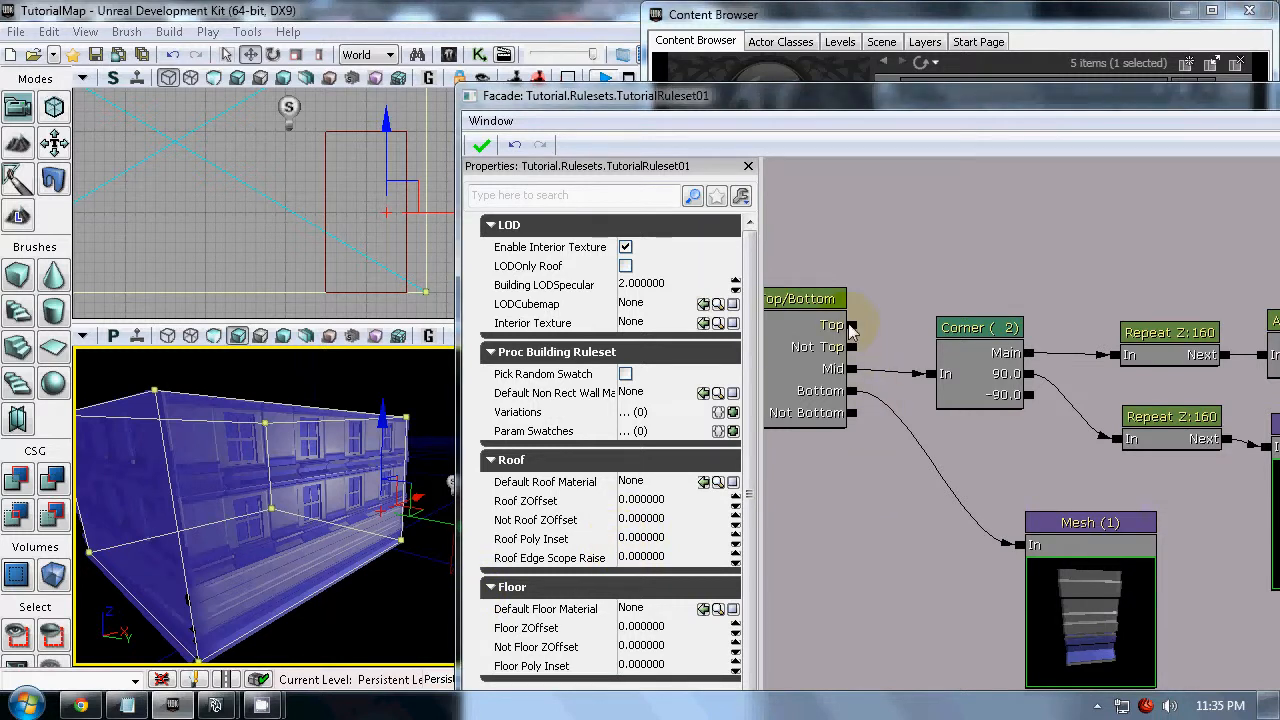
pyautogui.moveTo(855, 348); pyautogui.dragTo(927, 304)
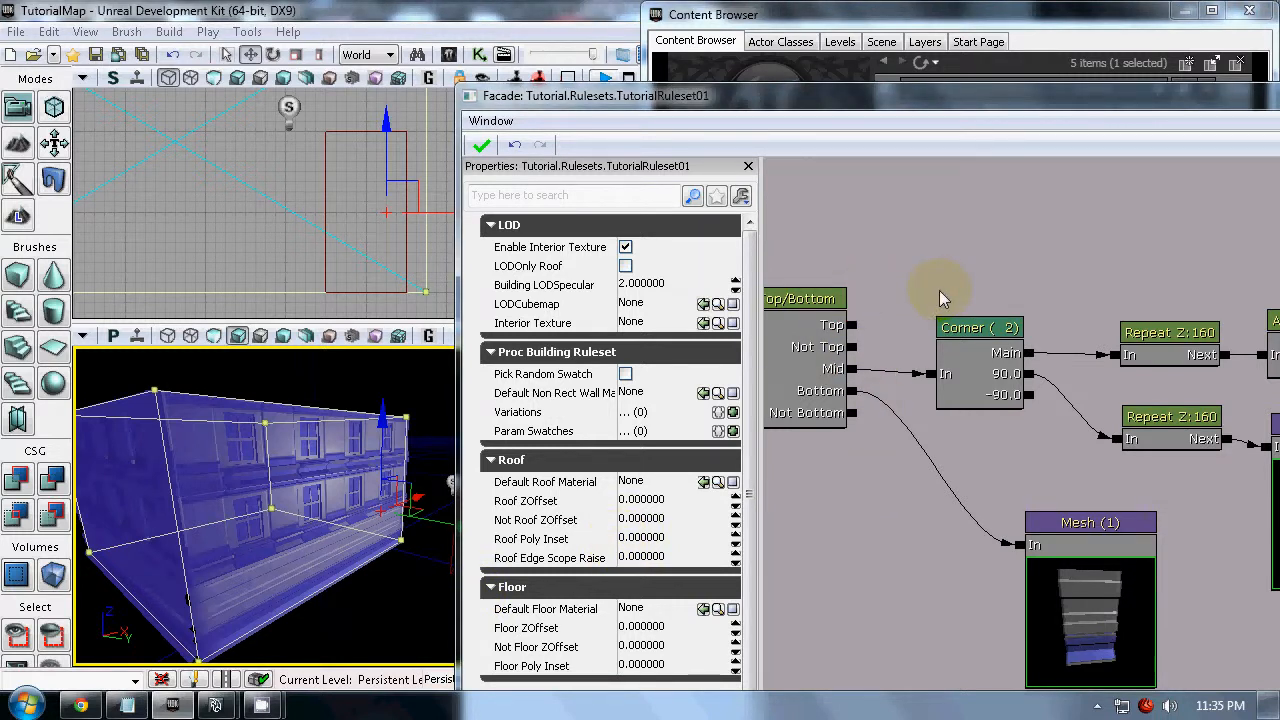
pyautogui.click(291, 308)
pyautogui.click(325, 477)
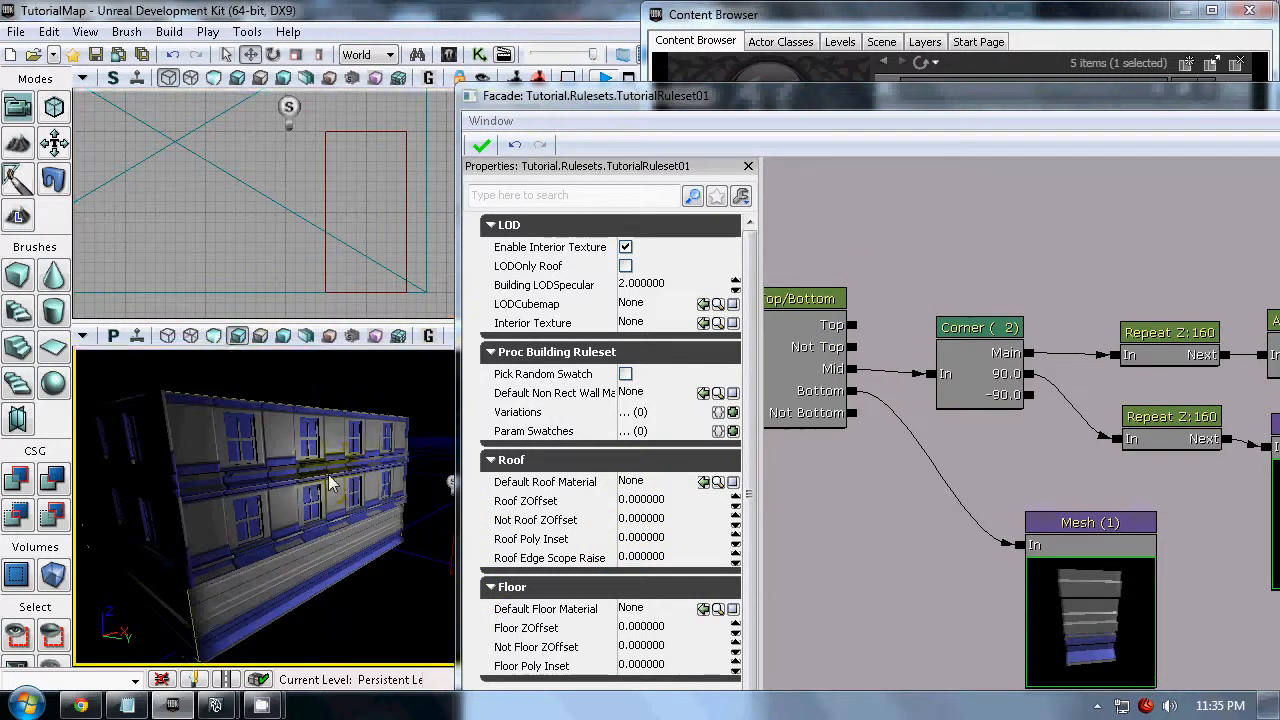
pyautogui.click(886, 312)
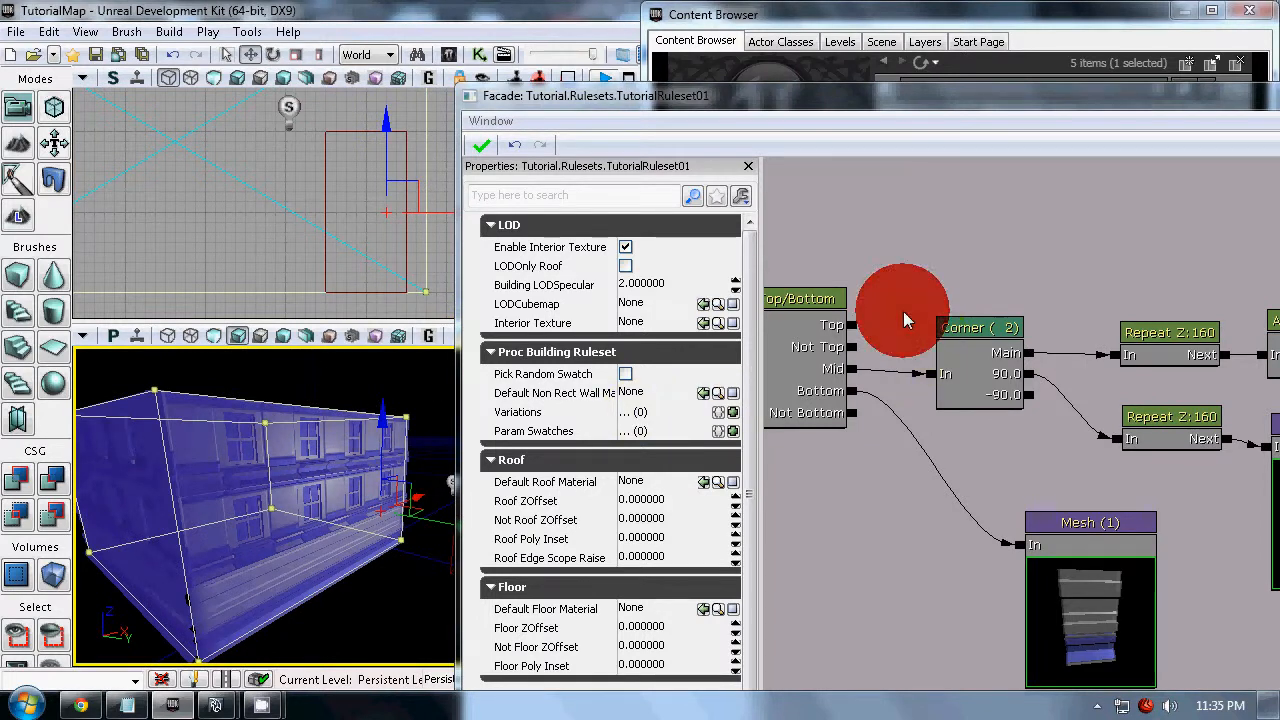
pyautogui.click(300, 288)
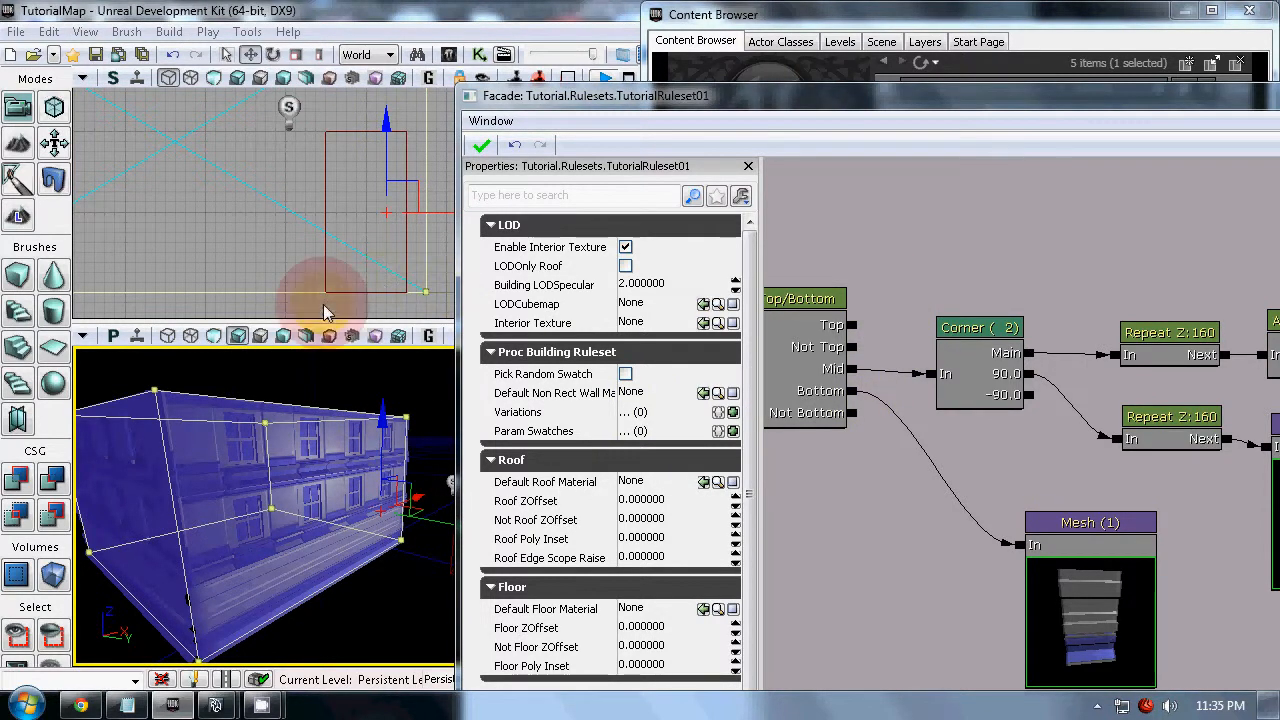
pyautogui.moveTo(384, 588); pyautogui.dragTo(417, 366)
pyautogui.moveTo(433, 546); pyautogui.dragTo(394, 568)
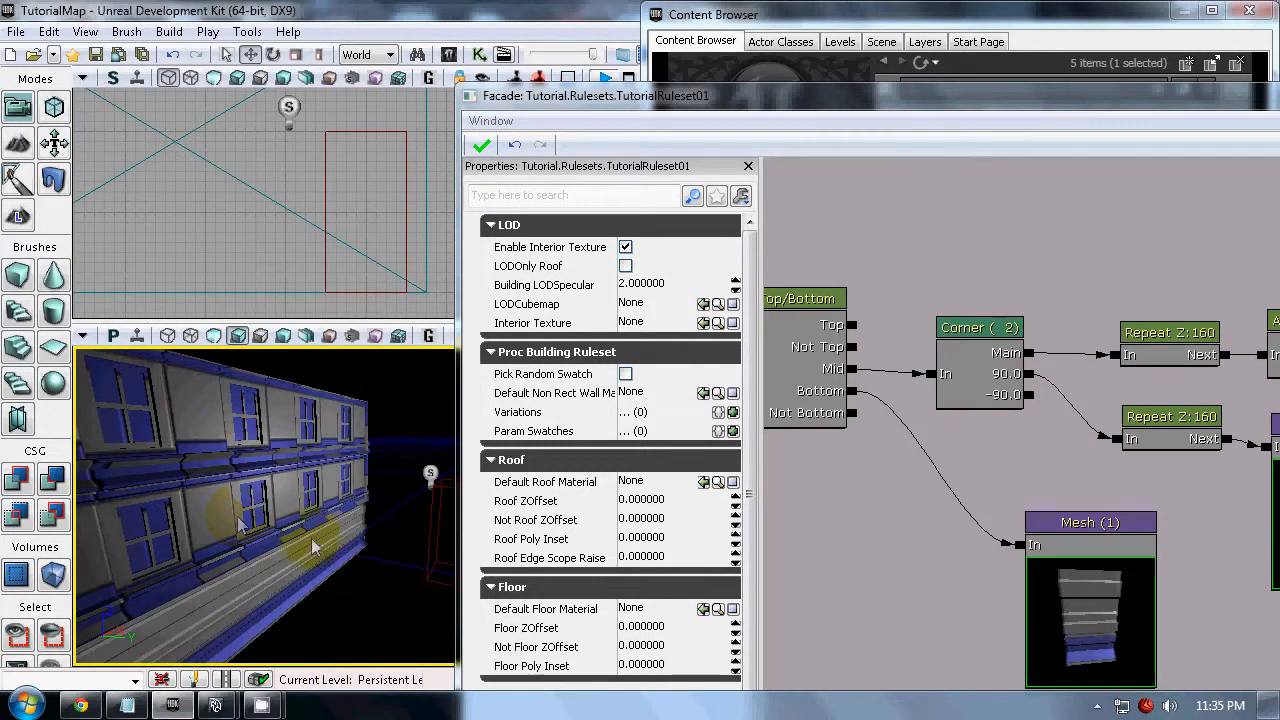
pyautogui.click(332, 472)
pyautogui.click(248, 300)
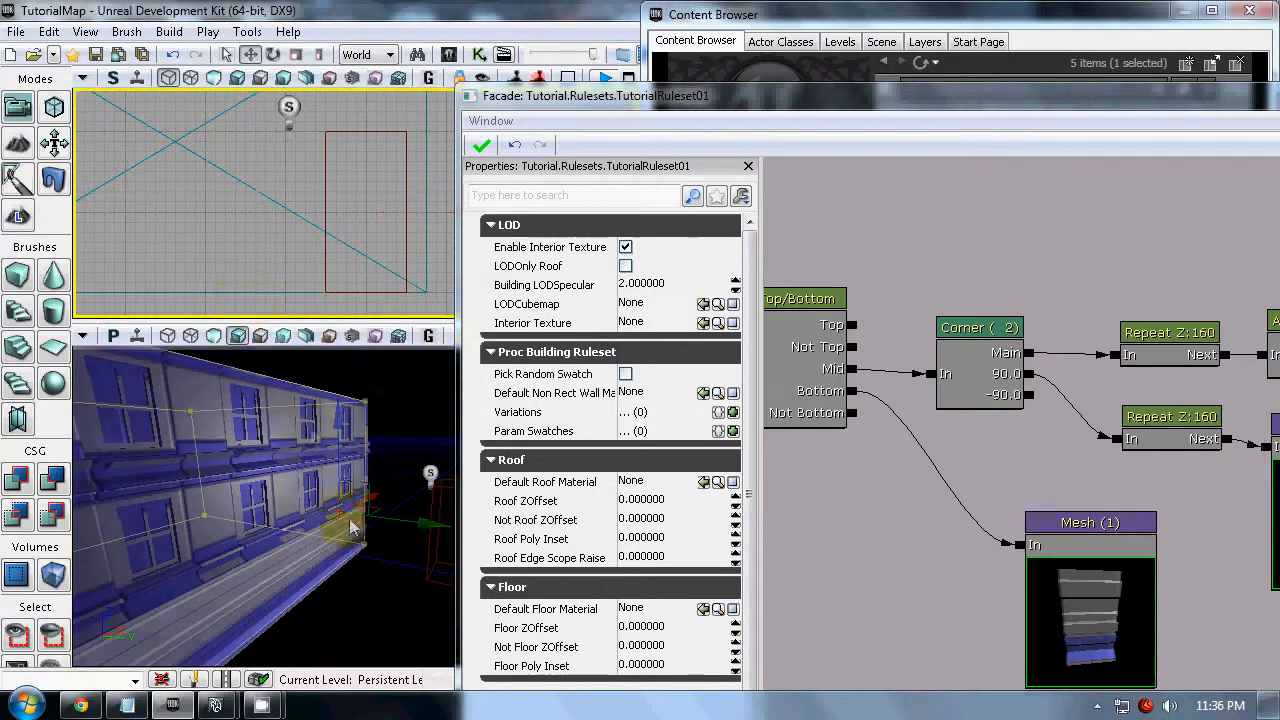
pyautogui.moveTo(212, 518); pyautogui.dragTo(388, 535)
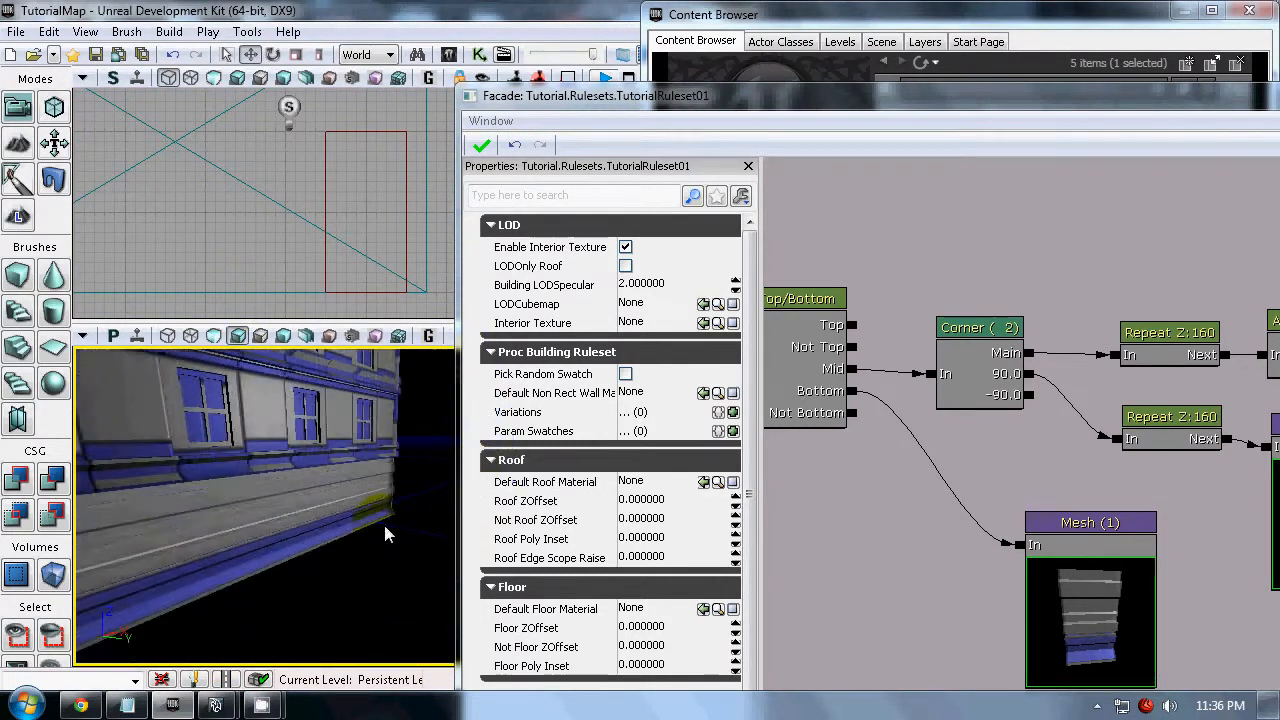
pyautogui.click(1097, 597)
pyautogui.moveTo(270, 530); pyautogui.dragTo(331, 507)
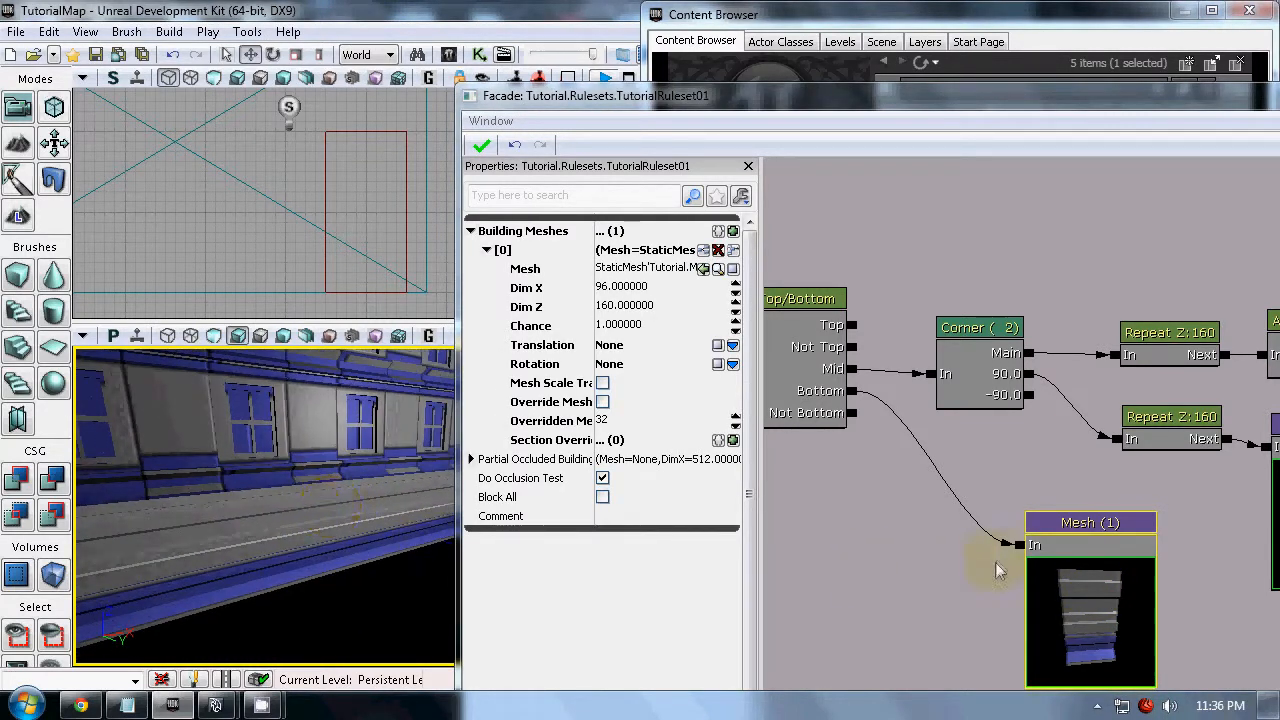
pyautogui.click(914, 543)
# Place the Facade editor window beside the viewports and move the point light along the X axis past the building's corner
pyautogui.moveTo(1006, 109); pyautogui.dragTo(1279, 260)
pyautogui.moveTo(361, 527); pyautogui.dragTo(500, 640, button='right')
pyautogui.moveTo(590, 580); pyautogui.dragTo(620, 660)
pyautogui.click(262, 452)
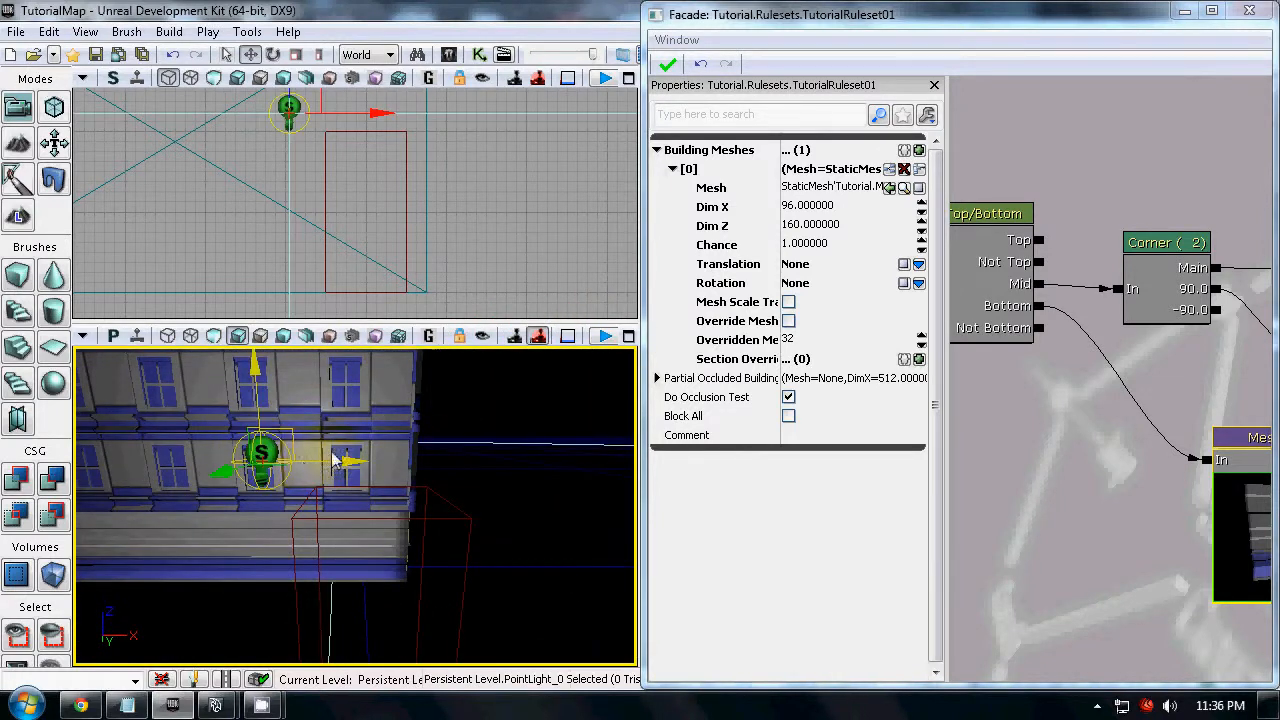
pyautogui.moveTo(345, 460); pyautogui.dragTo(464, 481, button='right')
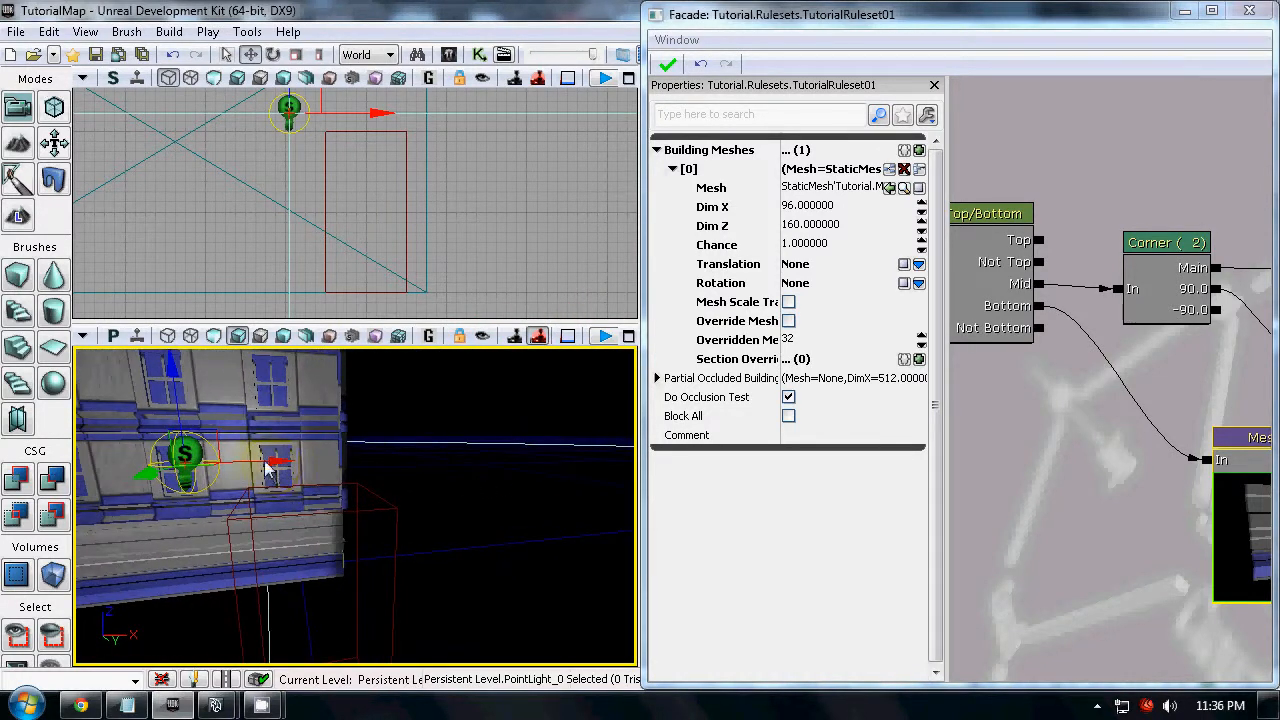
pyautogui.moveTo(279, 463); pyautogui.dragTo(511, 473)
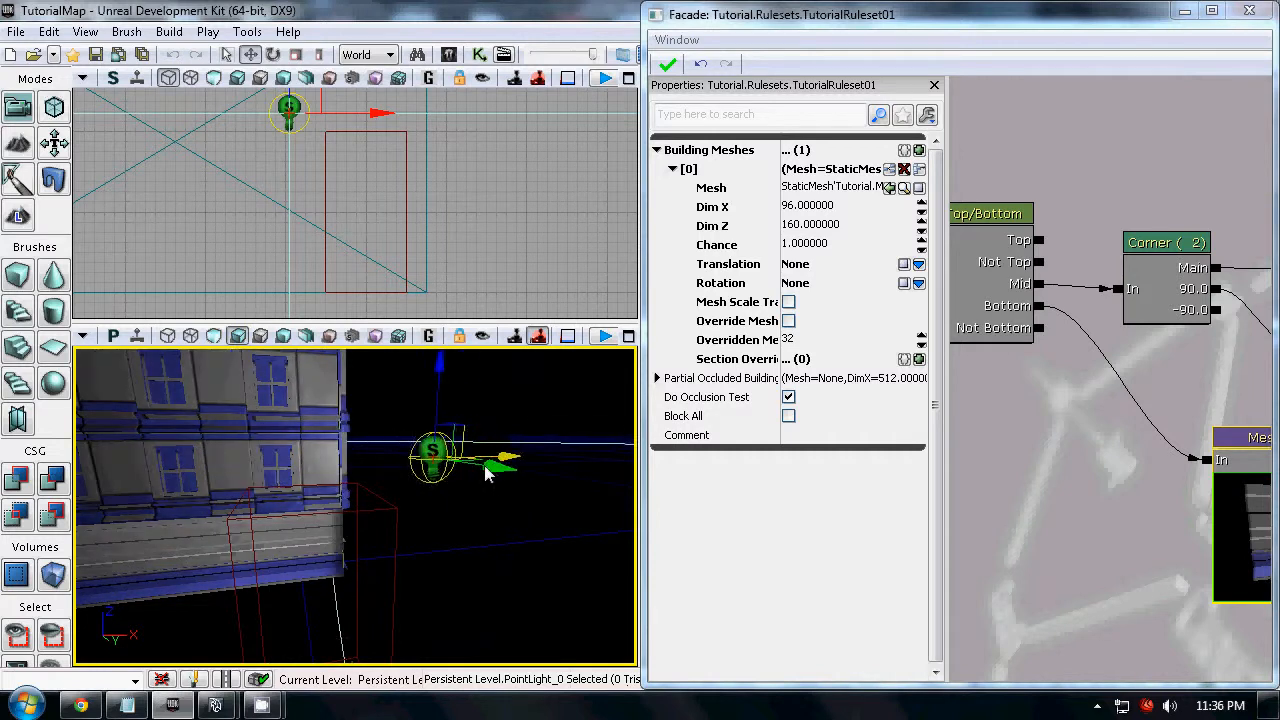
pyautogui.moveTo(466, 403); pyautogui.dragTo(510, 448)
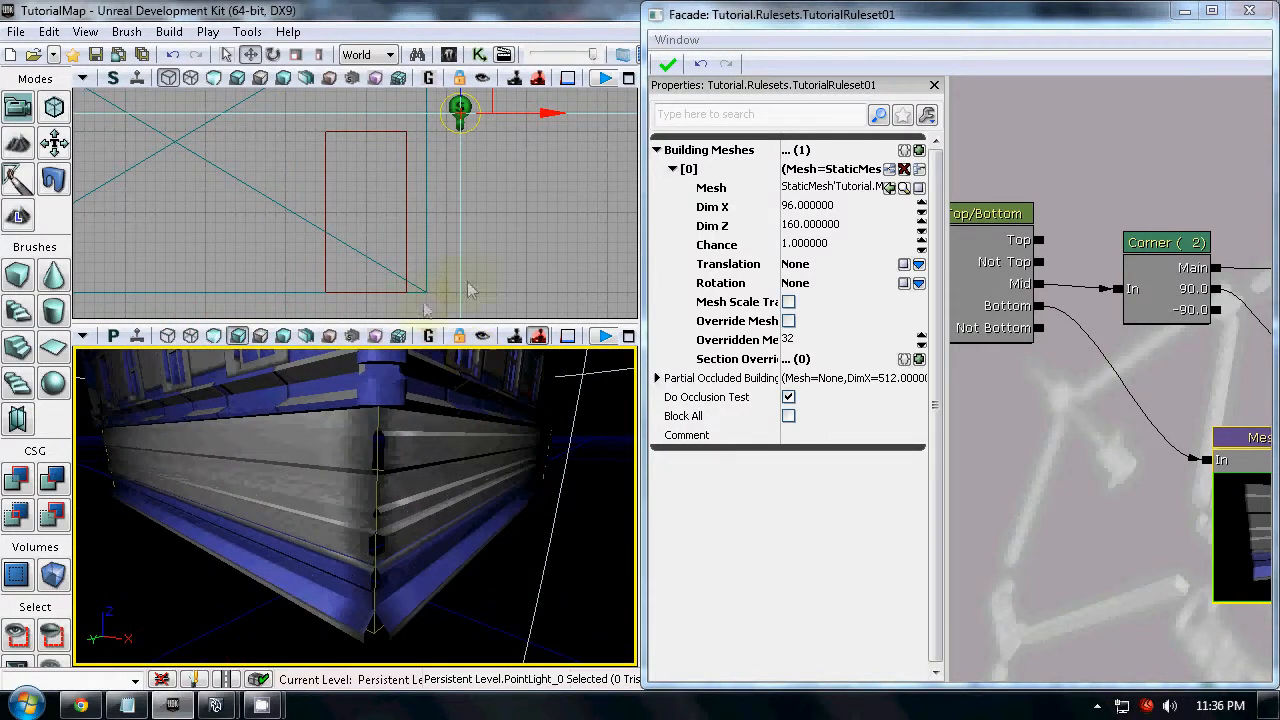
pyautogui.click(588, 262)
# Reposition the Top/Bottom node just beneath the Corner node in the ruleset graph
pyautogui.scroll(-4, 1060, 400)
pyautogui.moveTo(1077, 428); pyautogui.dragTo(1020, 379)
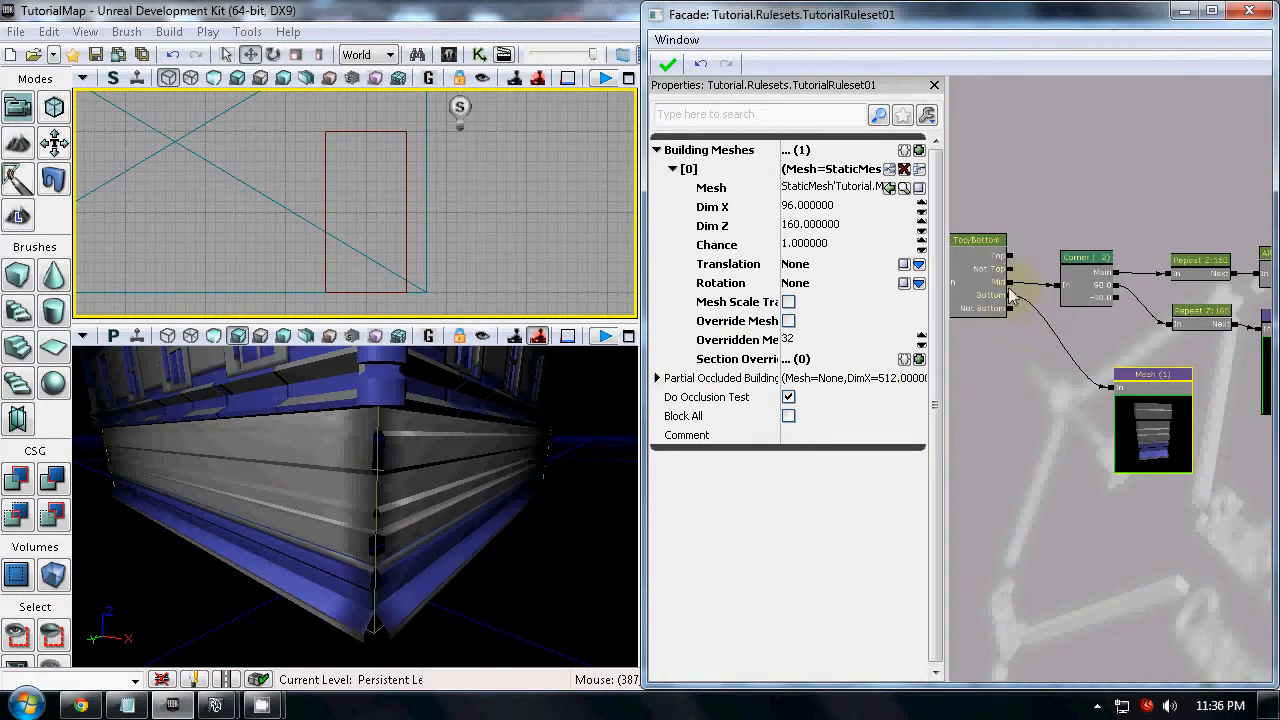
pyautogui.moveTo(465, 583); pyautogui.dragTo(441, 676, button='right')
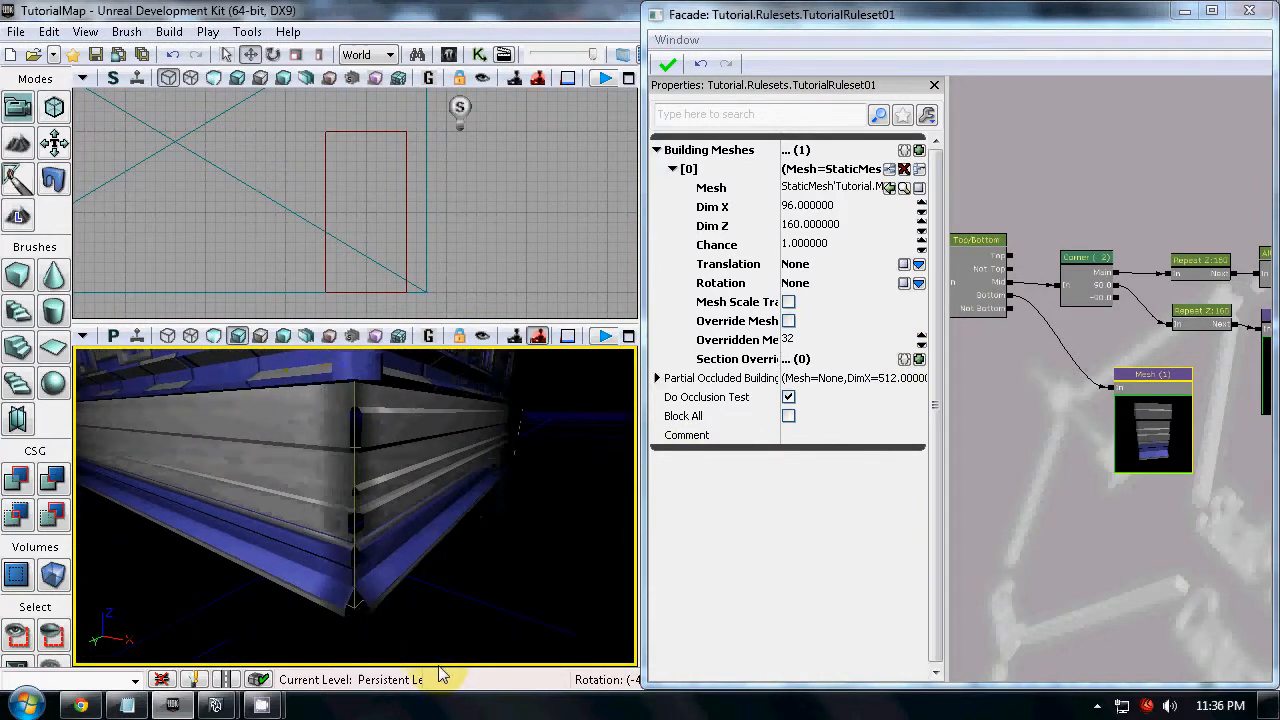
pyautogui.moveTo(1052, 454); pyautogui.dragTo(1204, 444)
pyautogui.scroll(-3, 1063, 441)
pyautogui.click(1032, 306)
pyautogui.keyDown('ctrl'); pyautogui.click(1138, 416); pyautogui.keyUp('ctrl')
pyautogui.click(1105, 290)
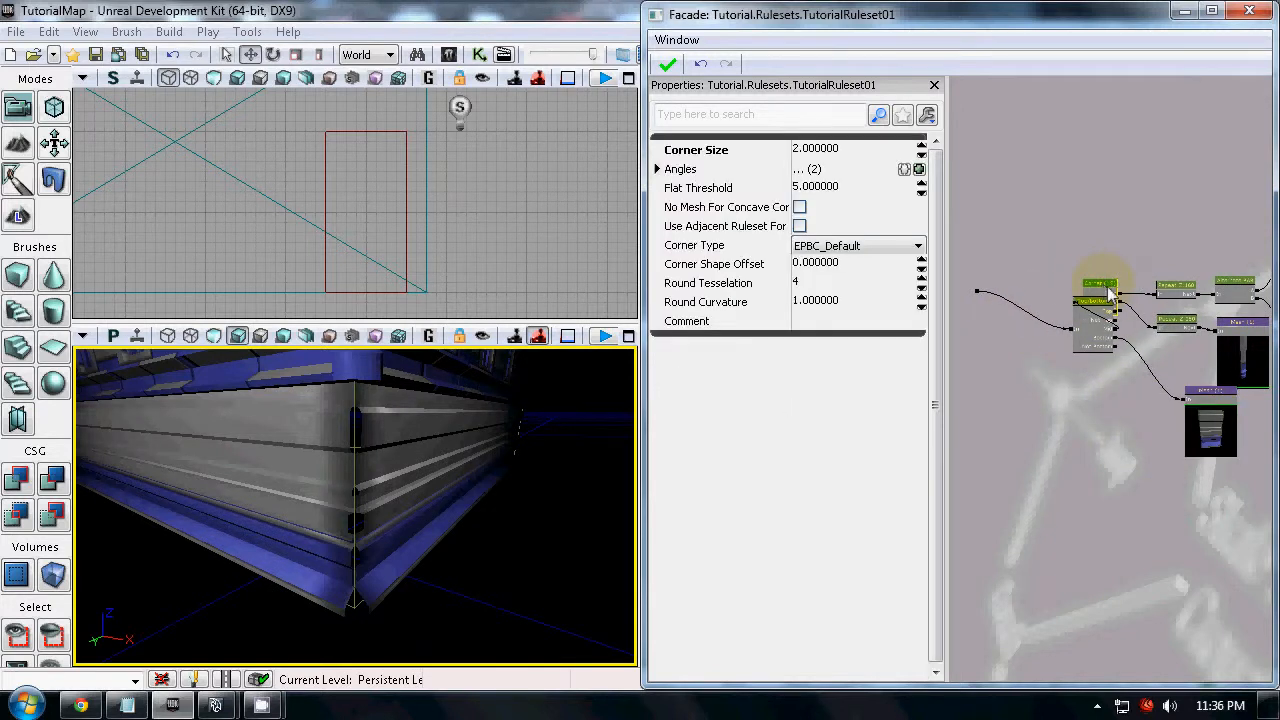
# Place the Corner node ahead of the Top/Bottom node and connect the ruleset's starting input to the Corner node's In
pyautogui.scroll(4, 1018, 294)
pyautogui.moveTo(999, 384)
pyautogui.mouseDown()
pyautogui.moveTo(1073, 382)
pyautogui.moveTo(994, 355)
pyautogui.mouseUp()
pyautogui.click(1018, 313)
pyautogui.scroll(-2, 1055, 376)
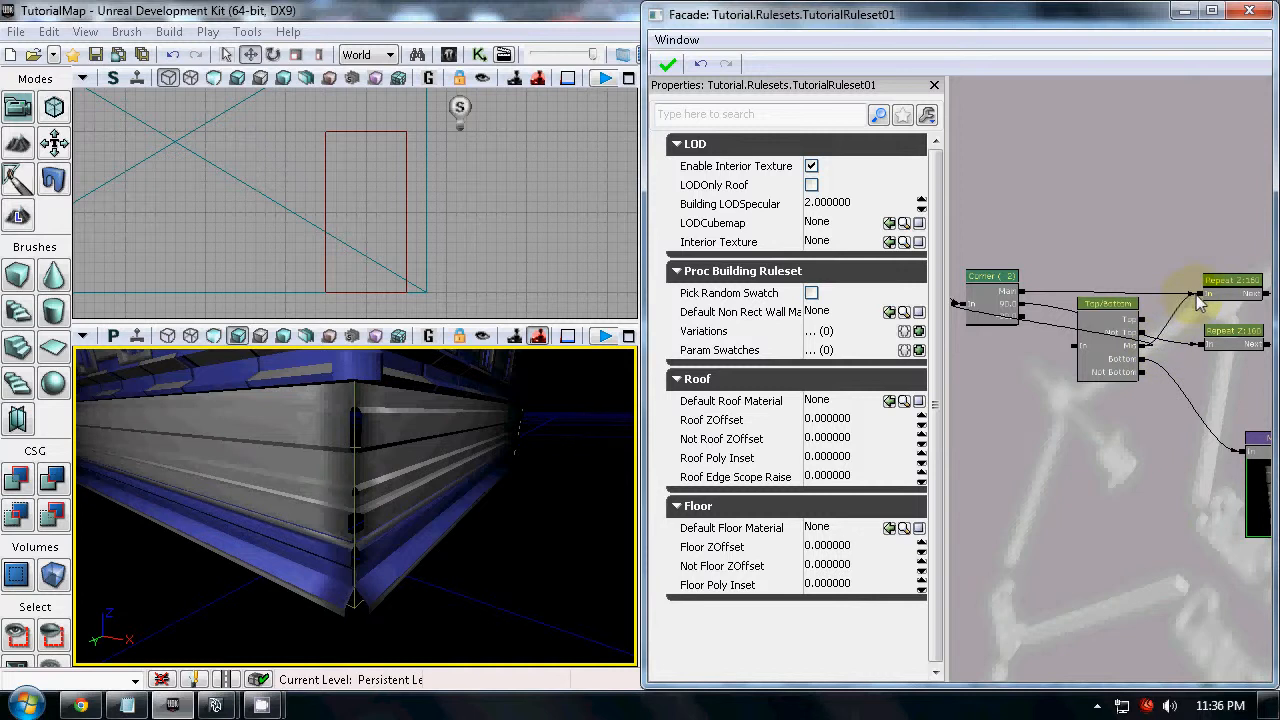
# Connect the Top/Bottom node's Mid output to the In of the Repeat Z:160 node that feeds Alternate BAB
pyautogui.moveTo(1160, 368); pyautogui.dragTo(1080, 357)
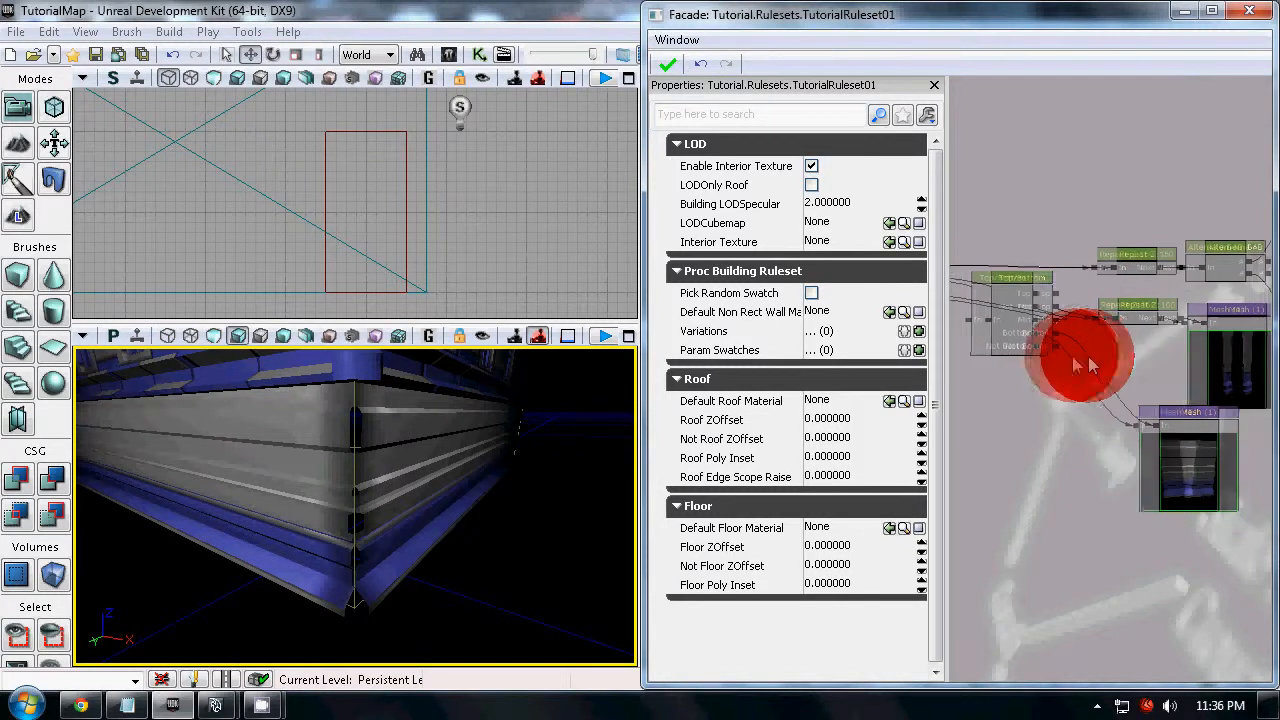
pyautogui.click(1160, 428)
pyautogui.moveTo(1045, 447); pyautogui.dragTo(1155, 447)
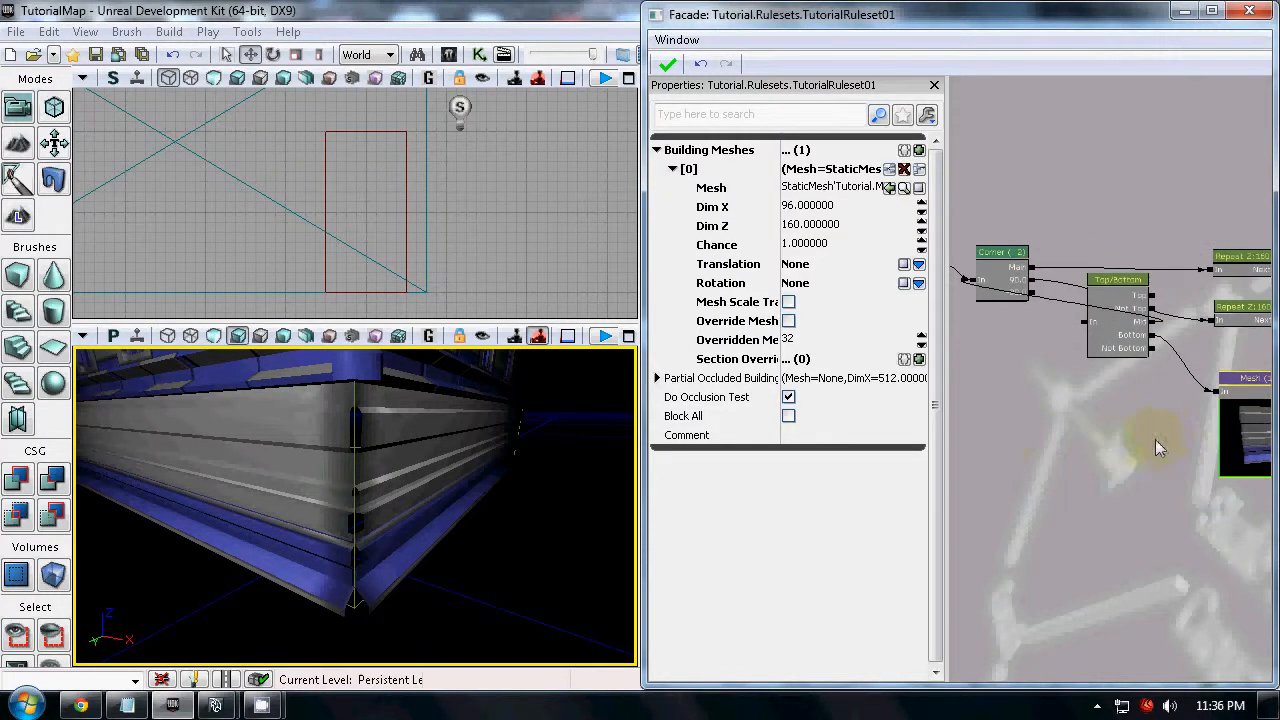
pyautogui.click(1155, 332)
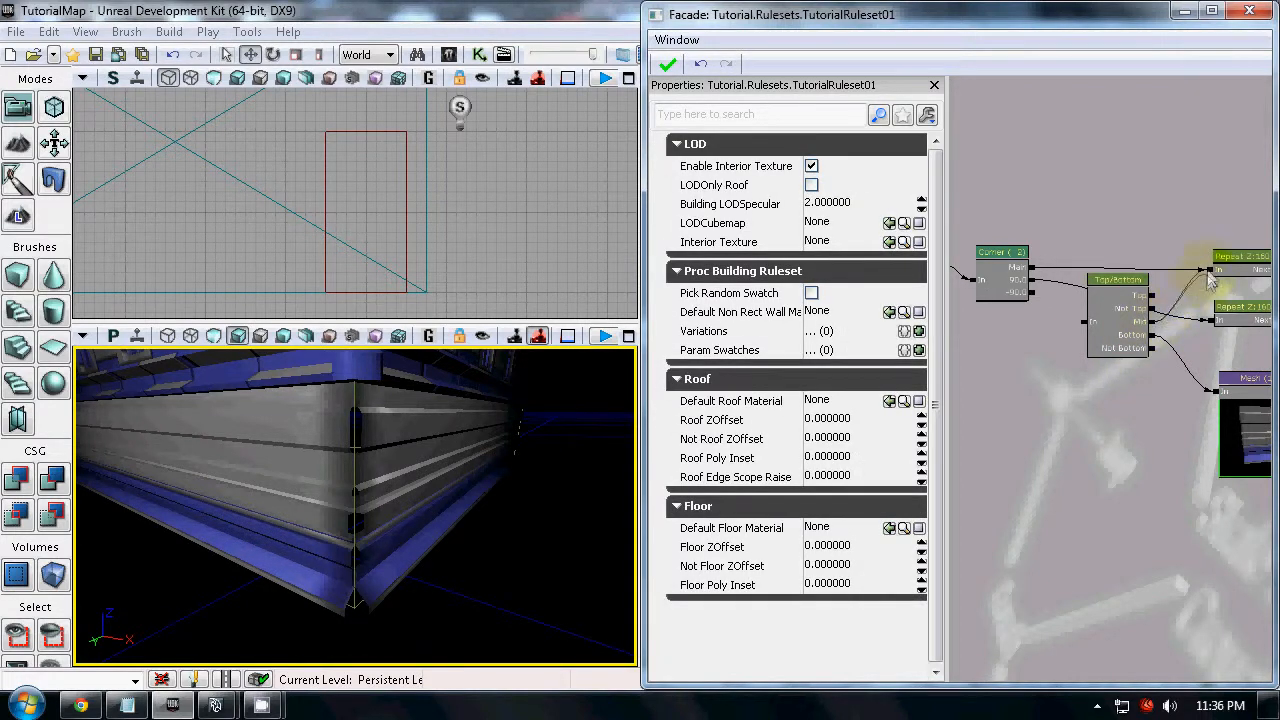
# Move the corner's Repeat Z:160 and Mesh nodes beneath the Top/Bottom node, and raise the ground-floor Mesh node closer to the Bottom output
pyautogui.scroll(2, 1052, 288)
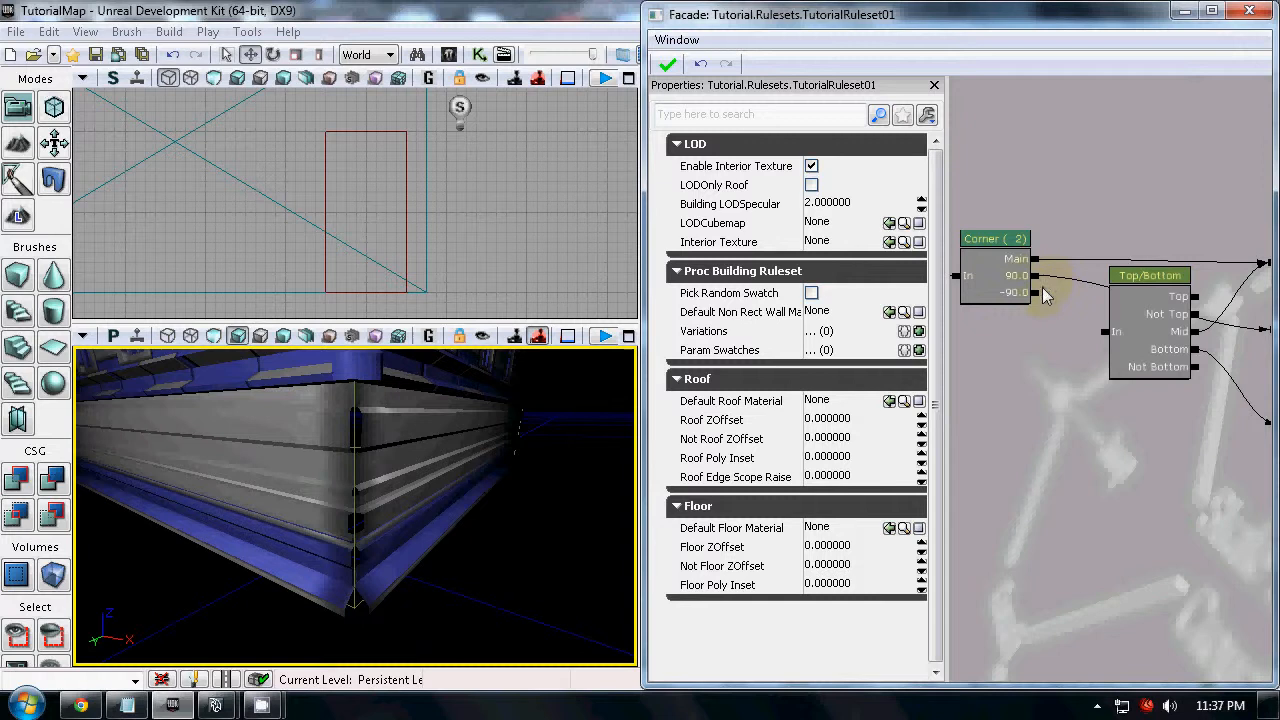
pyautogui.scroll(-2, 1059, 392)
pyautogui.click(1175, 314)
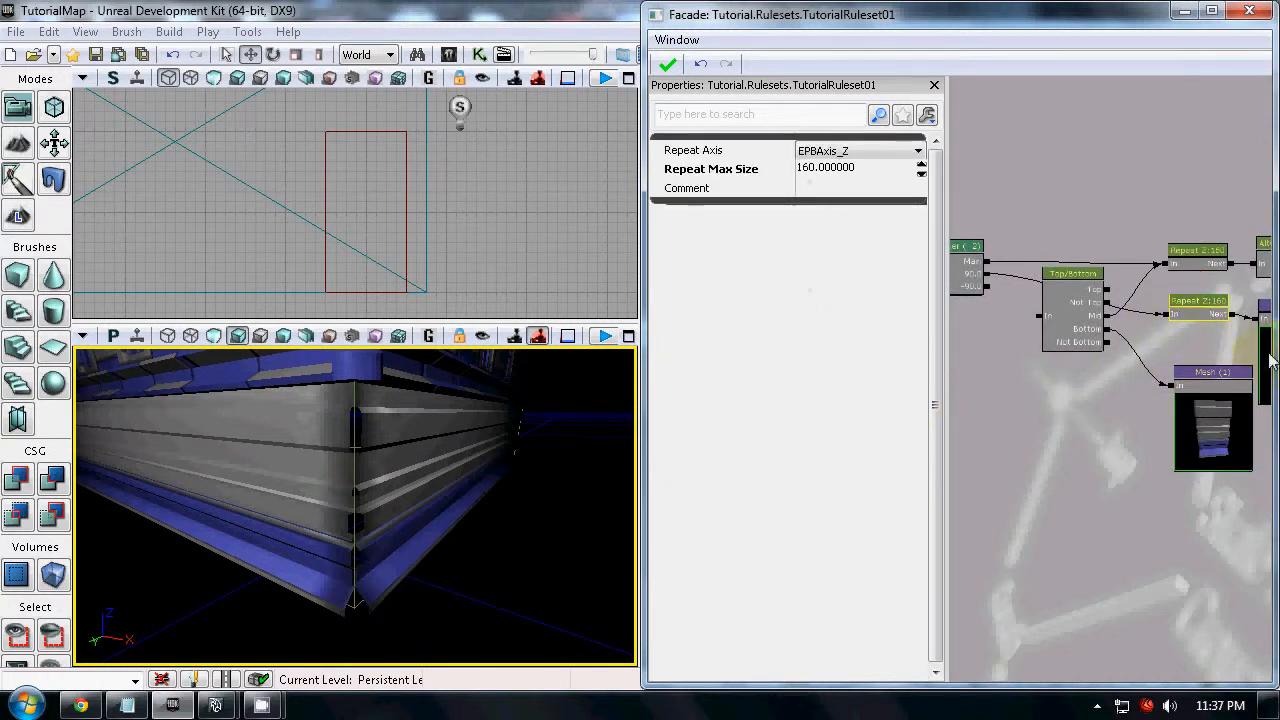
pyautogui.moveTo(1190, 313); pyautogui.dragTo(1170, 314)
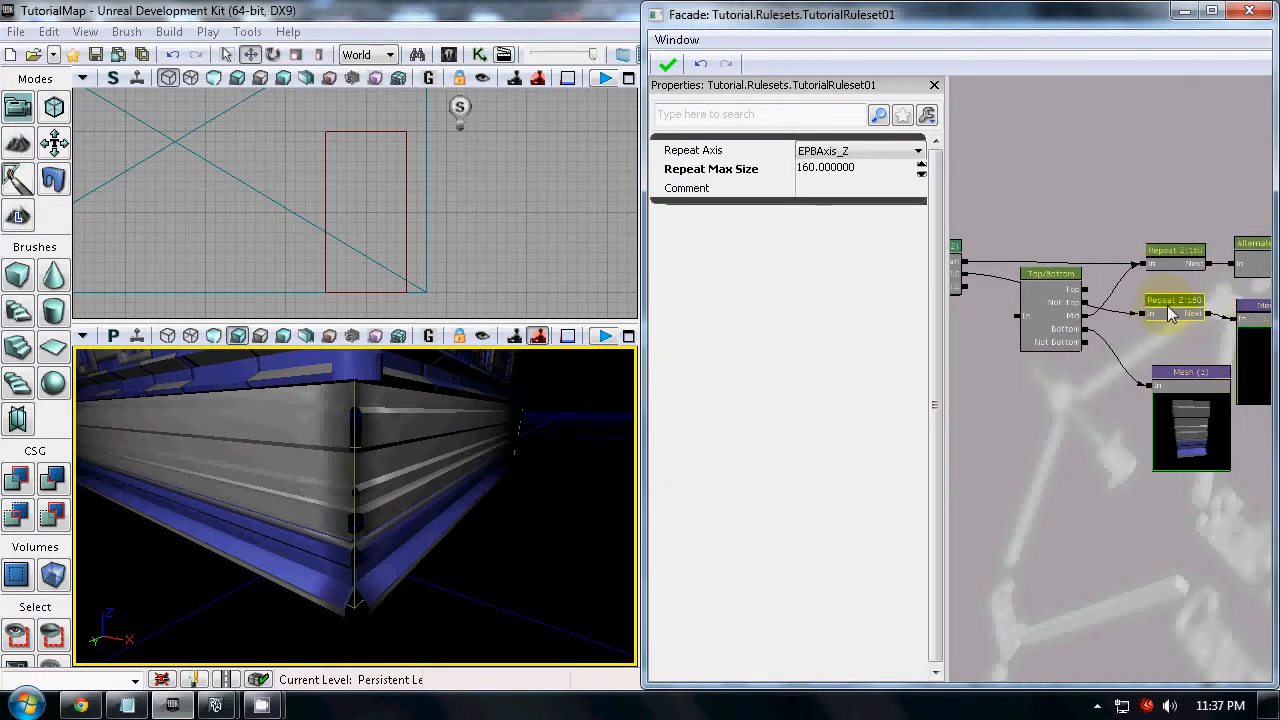
pyautogui.keyDown('ctrl'); pyautogui.moveTo(1249, 344); pyautogui.dragTo(1041, 516); pyautogui.keyUp('ctrl')
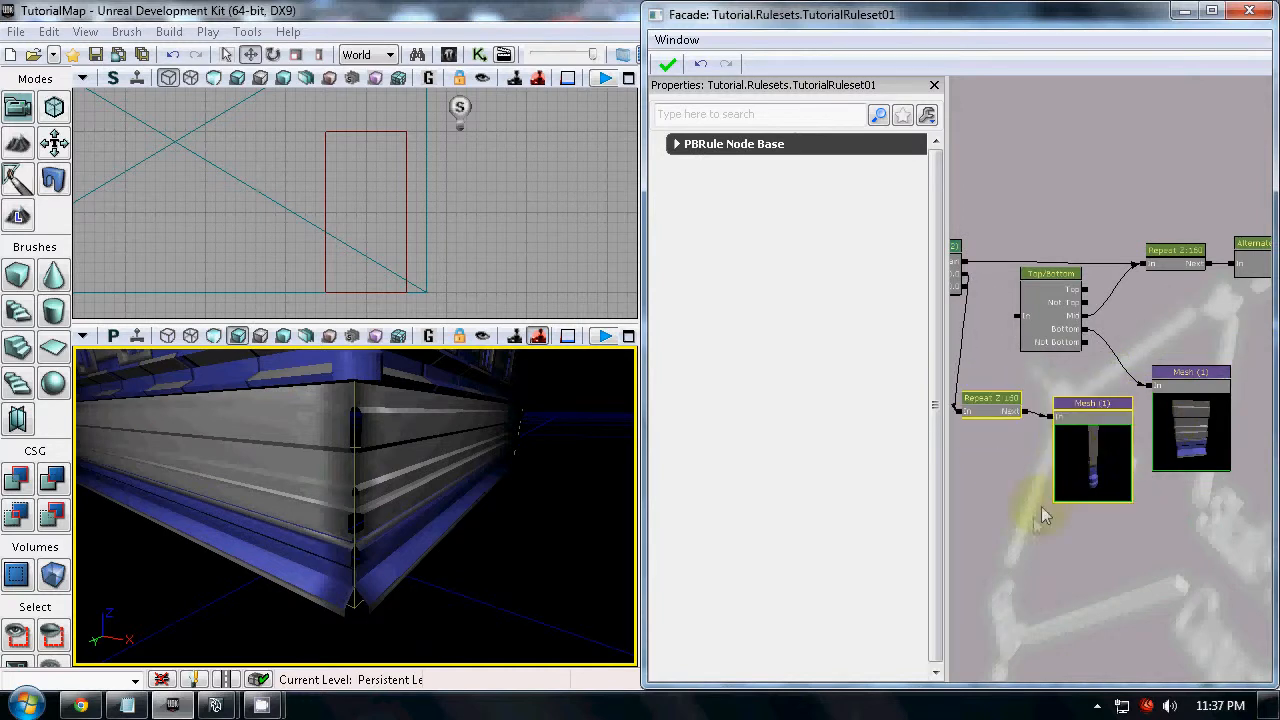
pyautogui.moveTo(1187, 415); pyautogui.dragTo(1222, 380)
# Line the Top/Bottom node up with the Corner node and connect the Corner's Main output to its In
pyautogui.click(1041, 330)
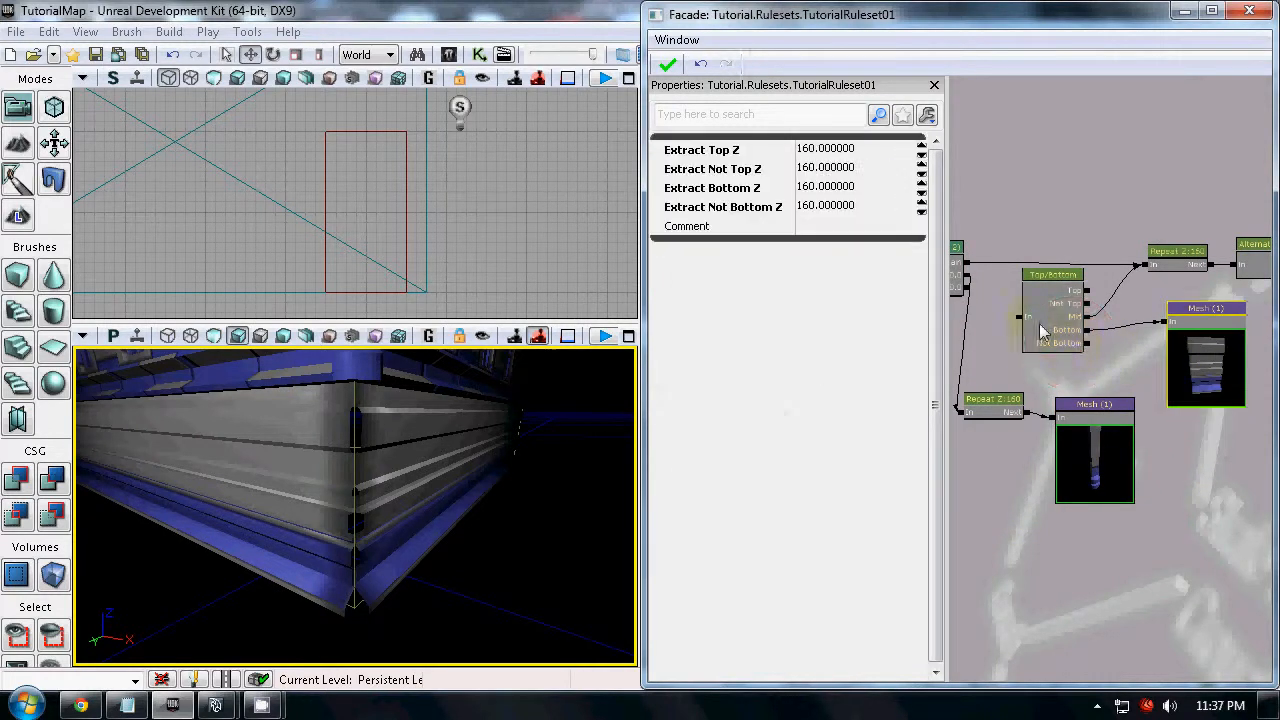
pyautogui.moveTo(1003, 338); pyautogui.dragTo(1039, 337)
pyautogui.click(1050, 288)
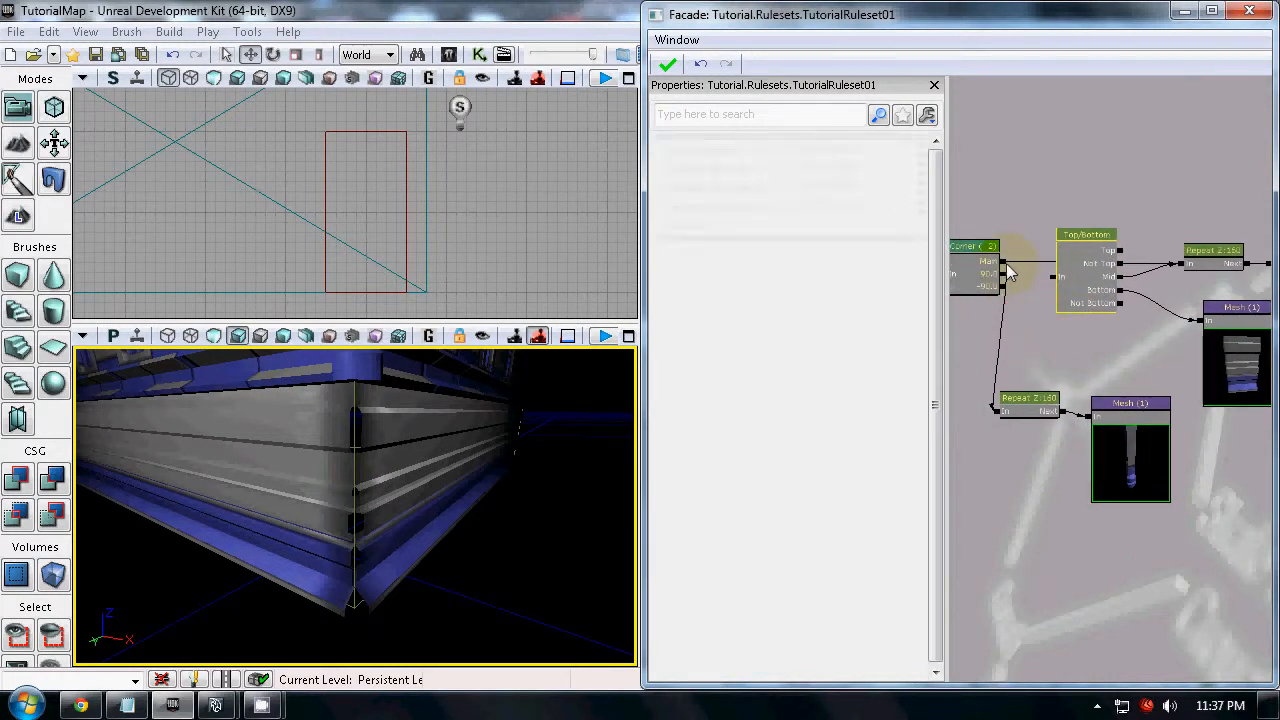
# Arrange the corner's Repeat Z:160 node just below the Top/Bottom node, with its Mesh node under the ground-floor Mesh
pyautogui.moveTo(1136, 462); pyautogui.dragTo(1228, 481)
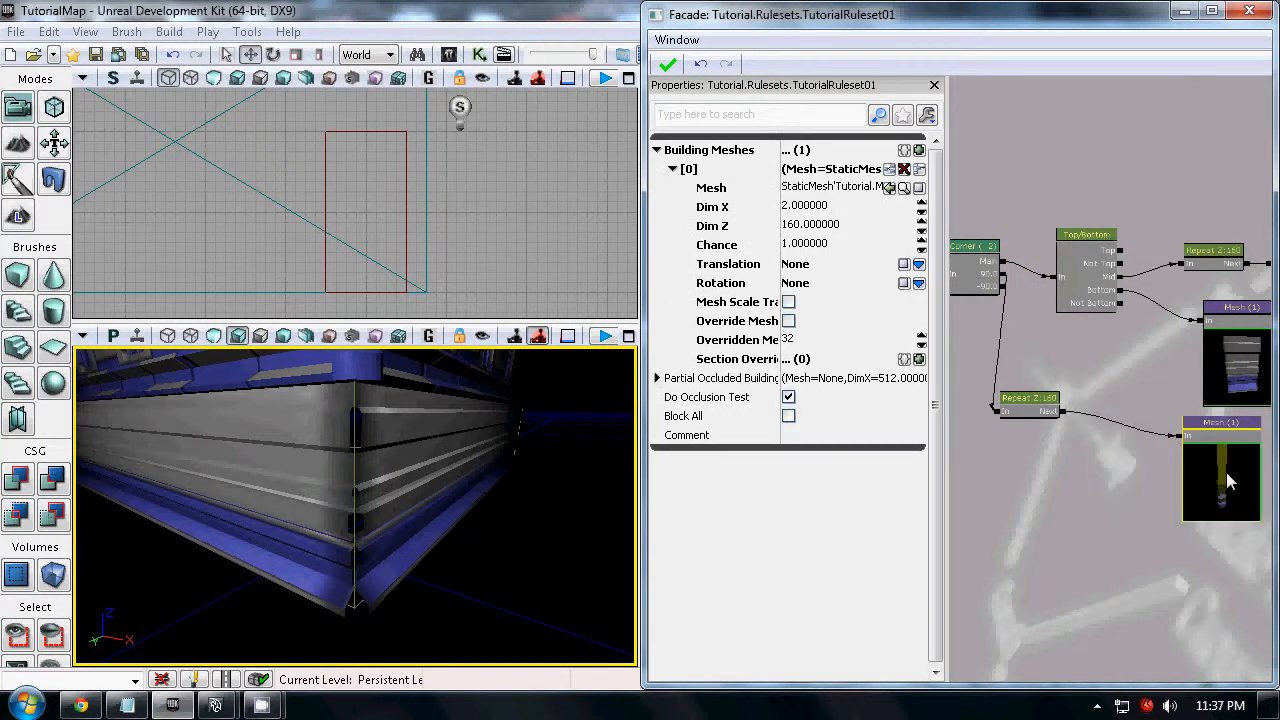
pyautogui.click(1031, 410)
pyautogui.keyDown('ctrl'); pyautogui.moveTo(1031, 410); pyautogui.dragTo(1125, 359); pyautogui.keyUp('ctrl')
pyautogui.moveTo(1093, 398); pyautogui.dragTo(1008, 410)
pyautogui.scroll(3, 1028, 362)
pyautogui.moveTo(1069, 322); pyautogui.dragTo(1132, 278)
pyautogui.scroll(-3, 1081, 304)
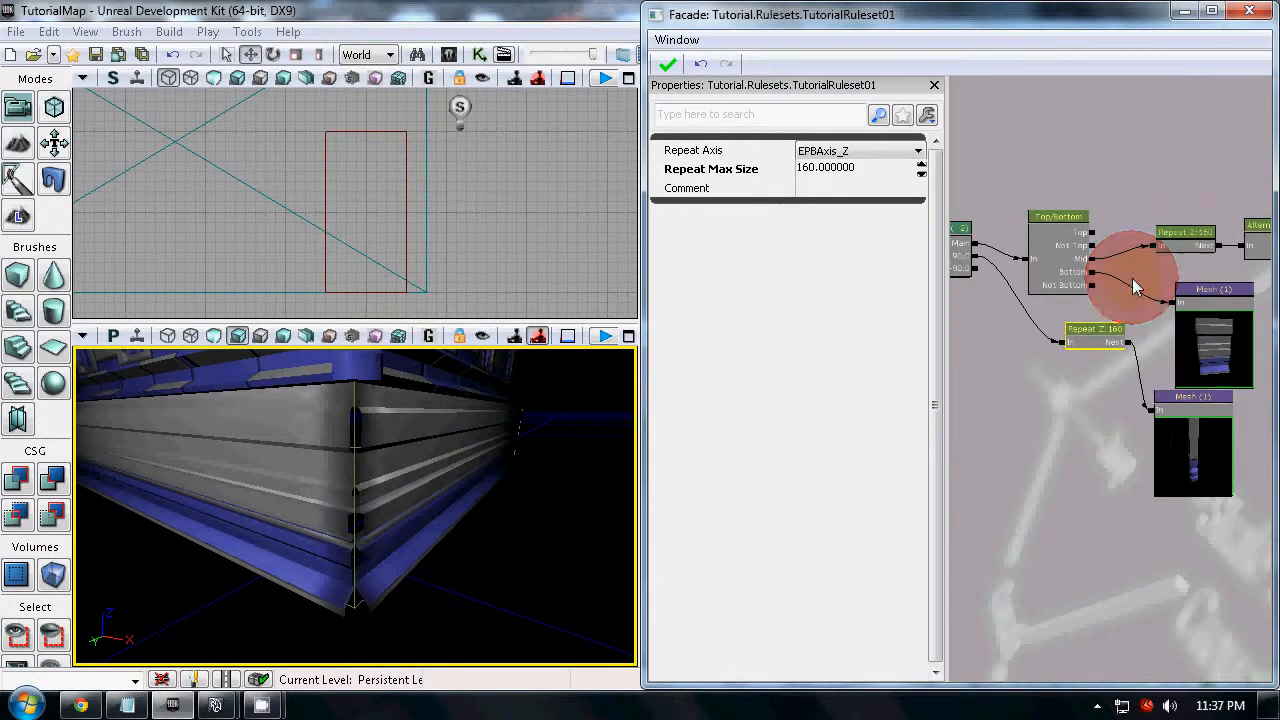
pyautogui.moveTo(1103, 345); pyautogui.dragTo(1082, 344)
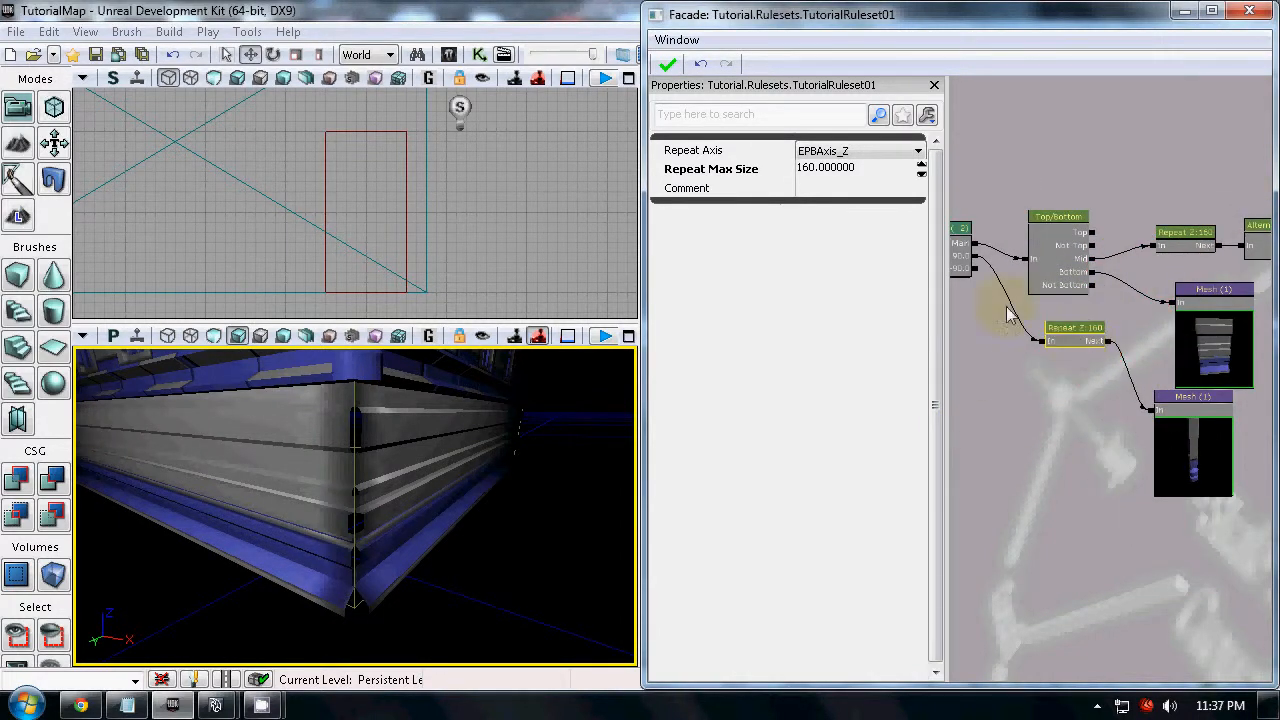
# Apply the ruleset changes to the building and bring its upper floors and corner into view
pyautogui.click(677, 70)
pyautogui.moveTo(428, 528); pyautogui.dragTo(405, 347)
pyautogui.moveTo(405, 346); pyautogui.dragTo(395, 530, button='right')
# Review the Corner and Top/Bottom nodes, and shift the corner's Mesh and Repeat Z:160 nodes slightly farther below the Top/Bottom branch
pyautogui.moveTo(1045, 471); pyautogui.dragTo(1091, 466)
pyautogui.scroll(1, 1004, 288)
pyautogui.click(998, 233)
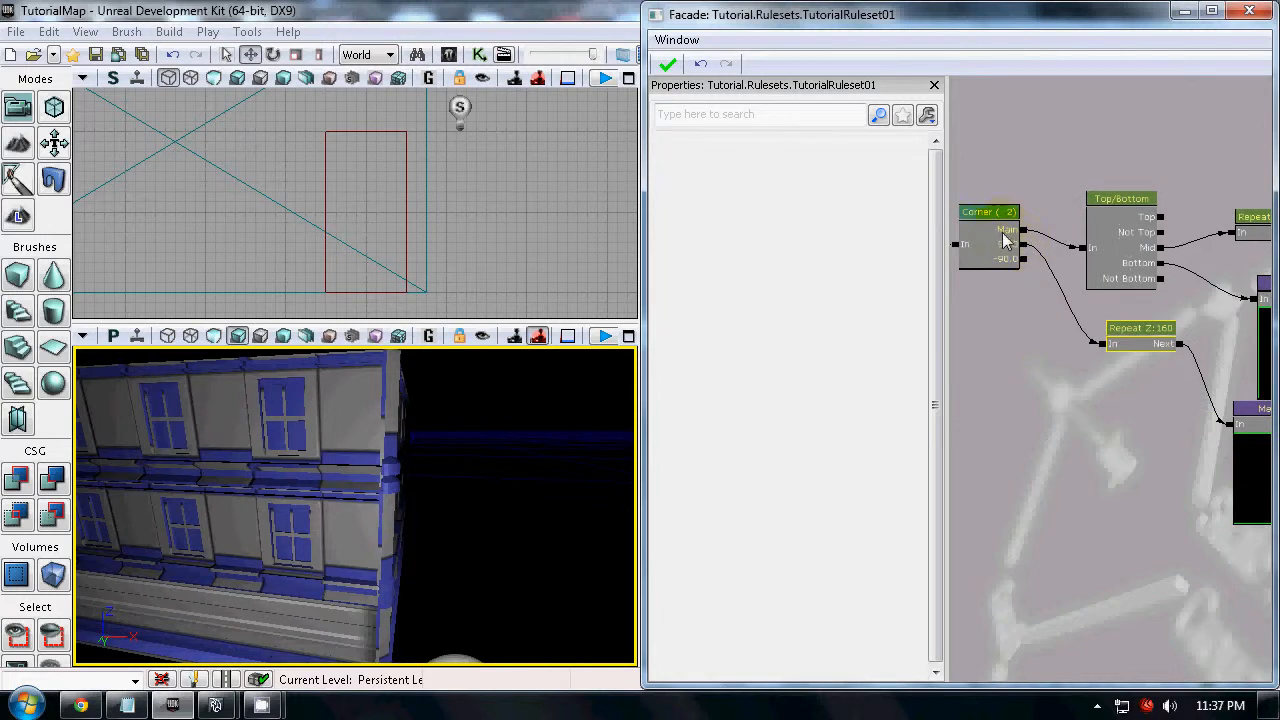
pyautogui.click(1134, 242)
pyautogui.moveTo(1098, 410); pyautogui.dragTo(966, 443)
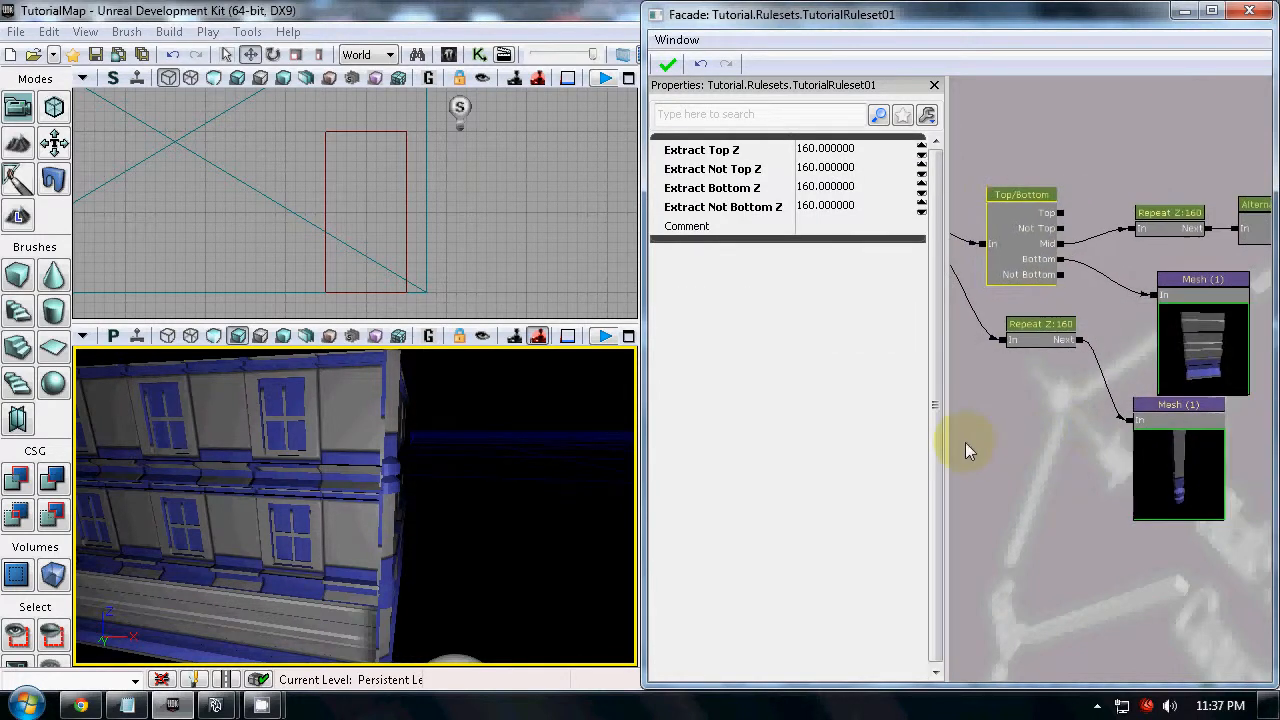
pyautogui.scroll(-4, 987, 400)
pyautogui.click(1117, 425)
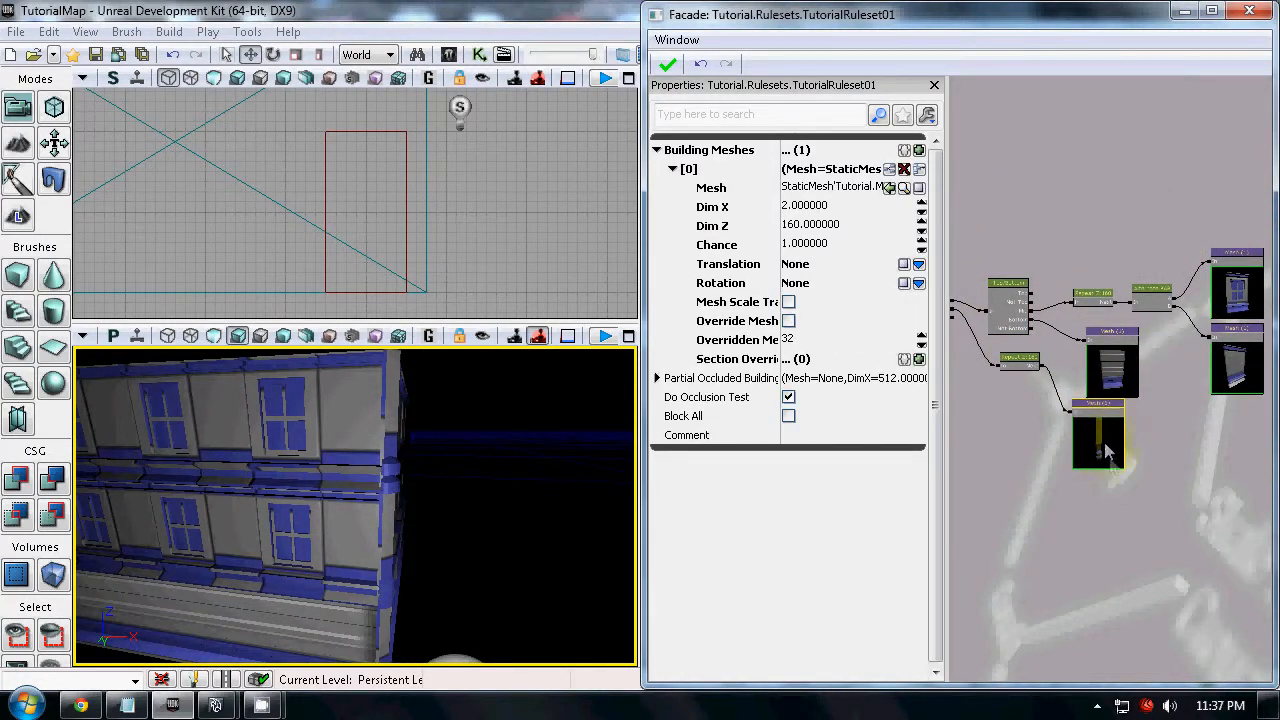
pyautogui.click(1018, 368)
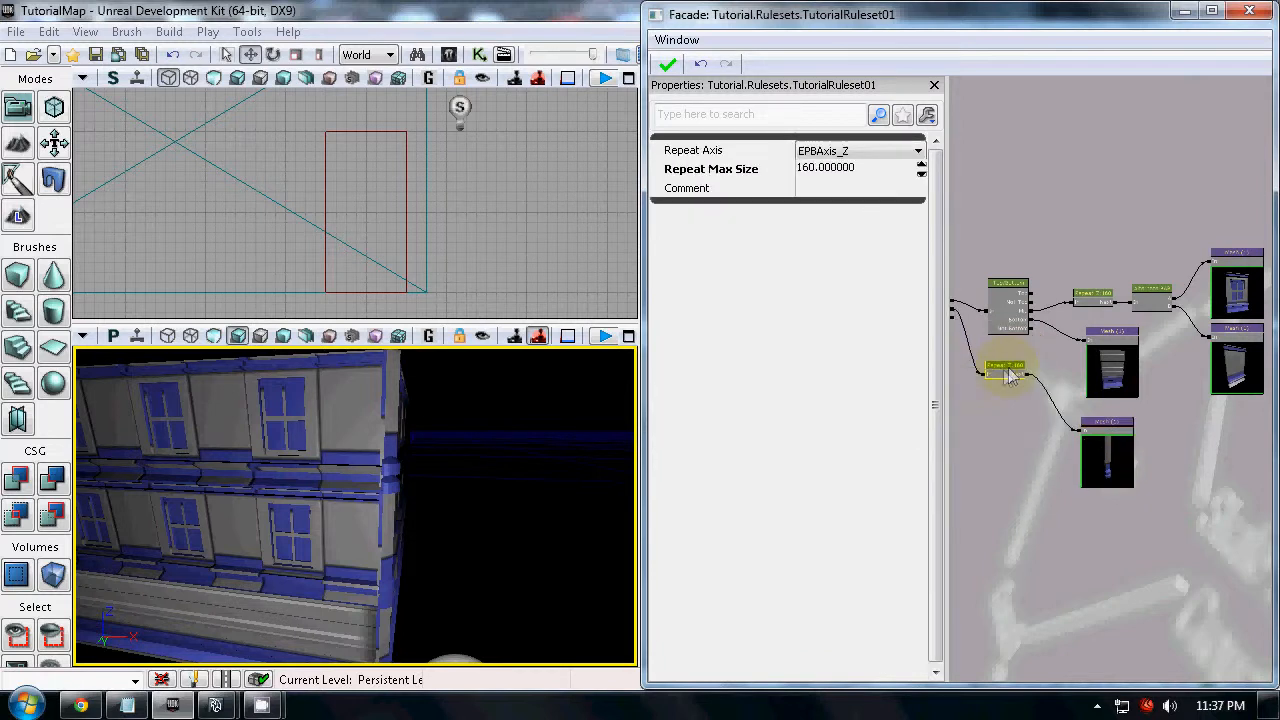
# Inspect the rebuilt building's ground floor, facade and corners from several sides in the perspective view
pyautogui.click(975, 478)
pyautogui.moveTo(460, 533); pyautogui.dragTo(437, 672)
pyautogui.moveTo(437, 672); pyautogui.dragTo(421, 554, button='right')
pyautogui.click(428, 565)
pyautogui.keyDown('alt'); pyautogui.moveTo(537, 587); pyautogui.dragTo(116, 561); pyautogui.keyUp('alt')
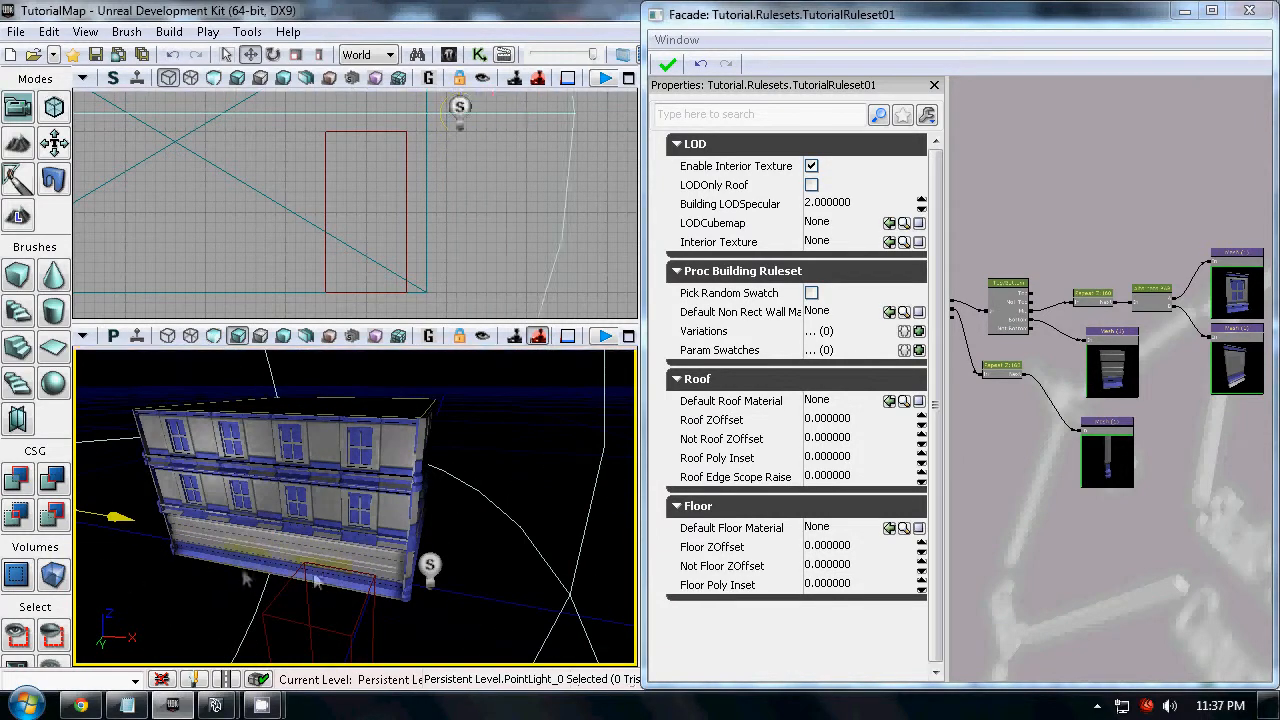
pyautogui.click(476, 614)
pyautogui.moveTo(477, 554); pyautogui.dragTo(258, 675, button='right')
pyautogui.moveTo(118, 640); pyautogui.dragTo(77, 623, button='right')
pyautogui.moveTo(77, 623); pyautogui.dragTo(72, 386)
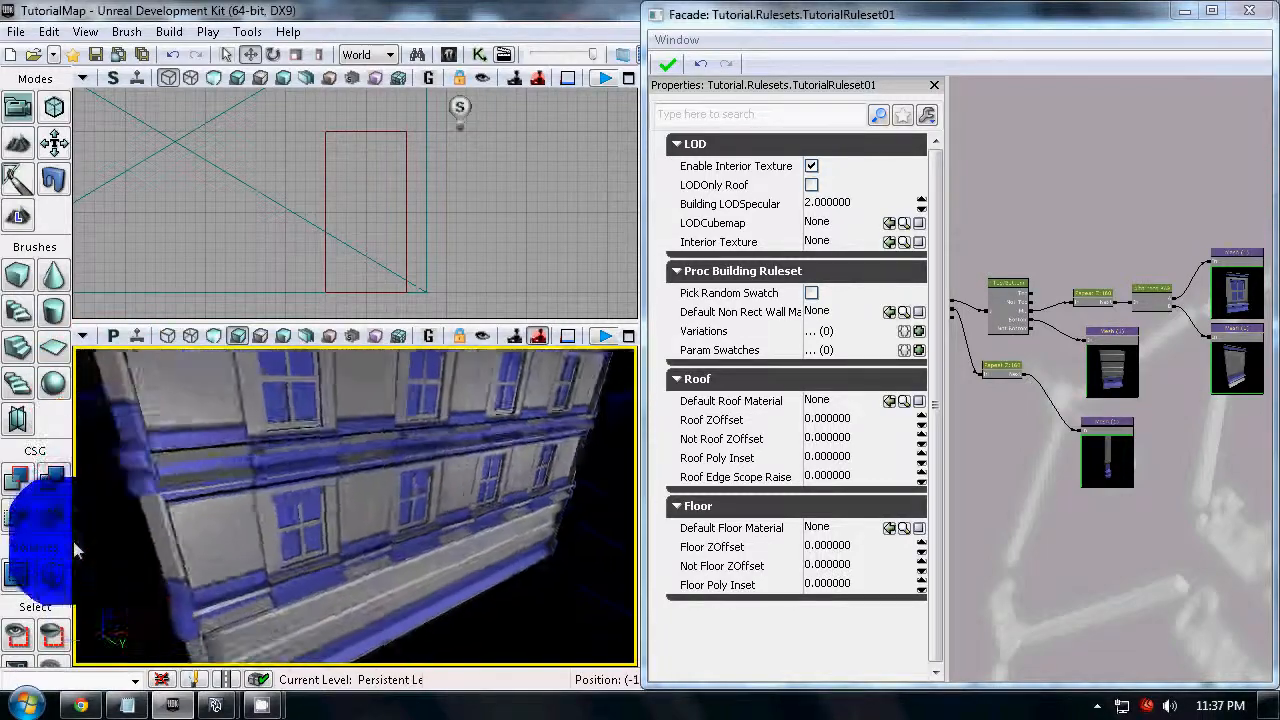